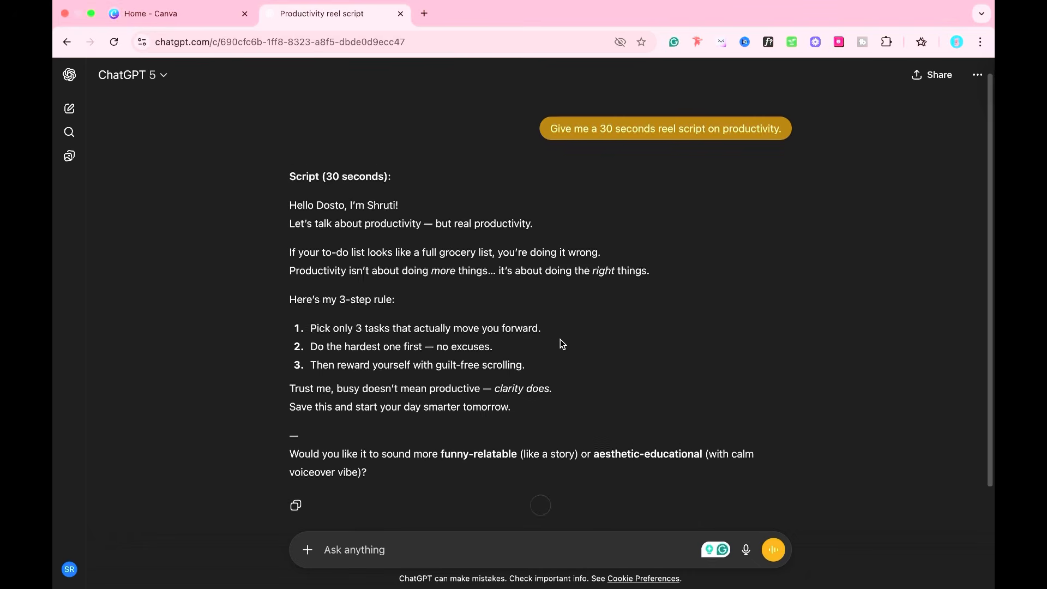
- Ask for a shorter script with the message "this is not for me this is a sample draft. so write a shorter script"
click(435, 540)
text(t)
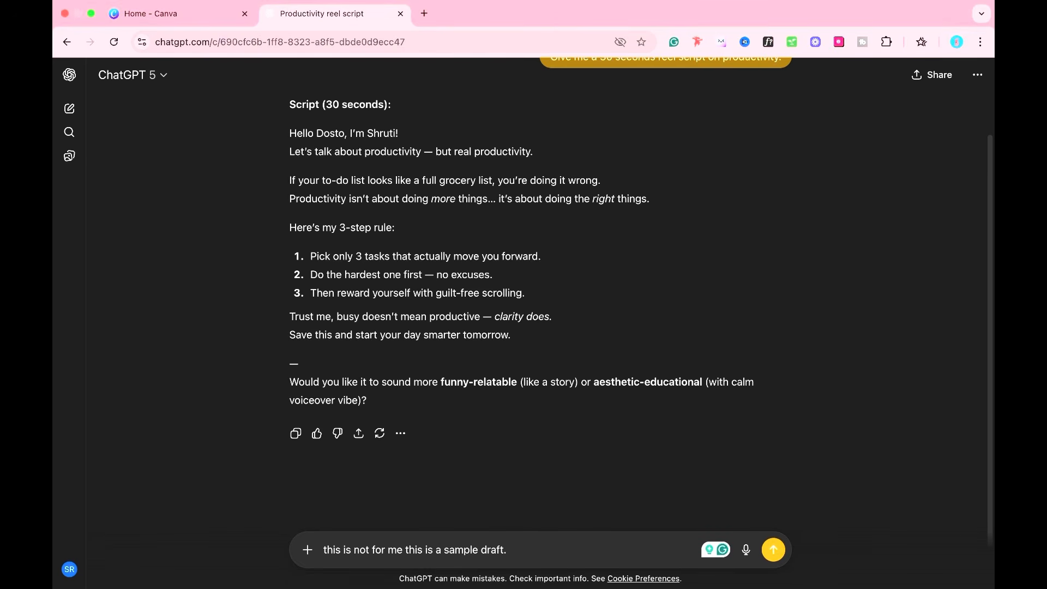
key(shift+Return)
text(so write a short)
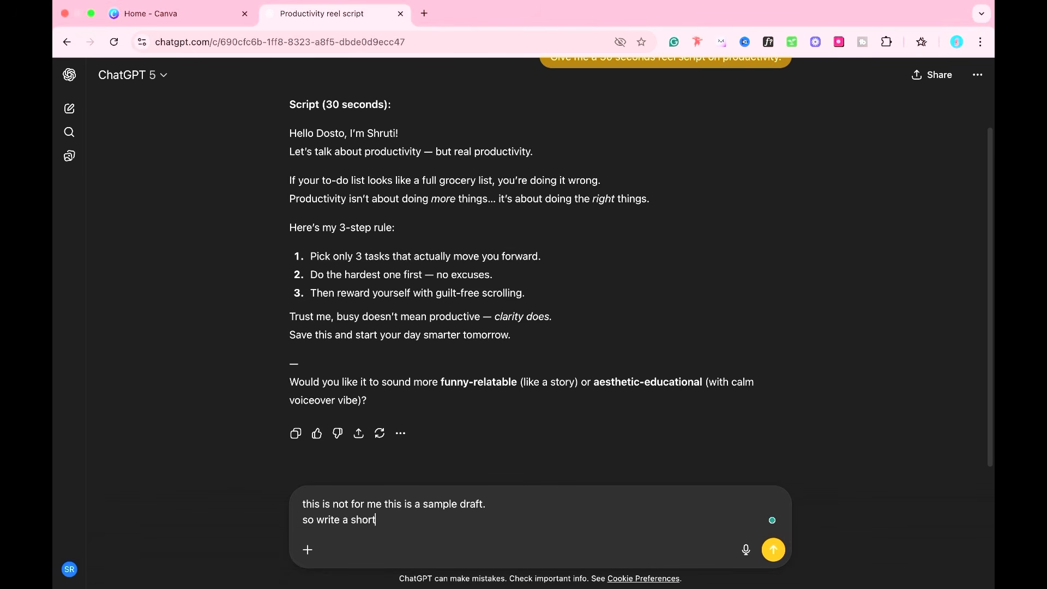
text(er script)
key(Return)
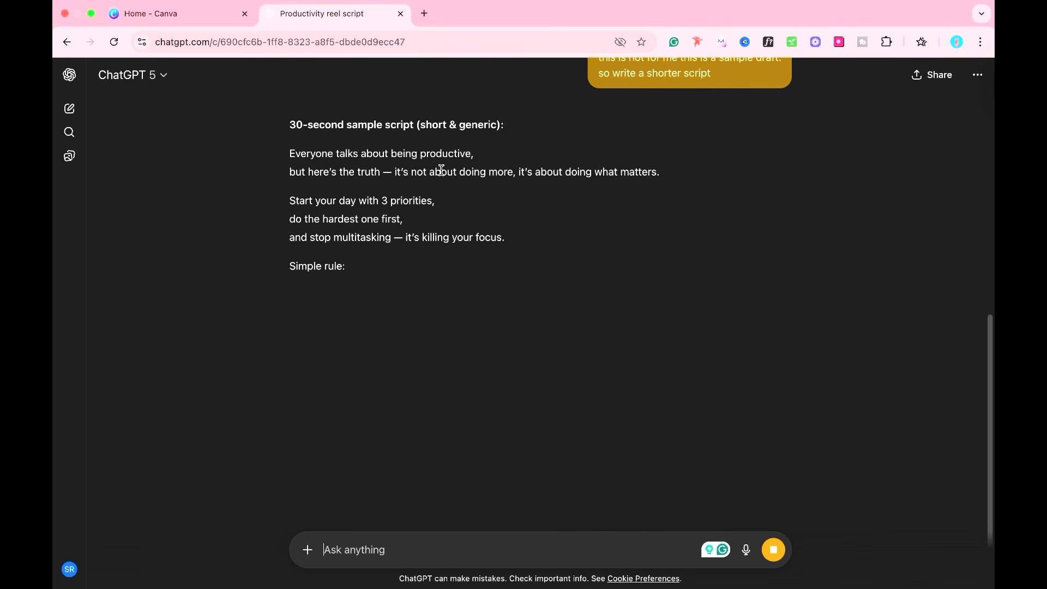
- Send "i will edit the video for each line i want to add a 3d realistic element. Give me prompt for that"
triple_click(352, 197)
drag(352, 197, 368, 222)
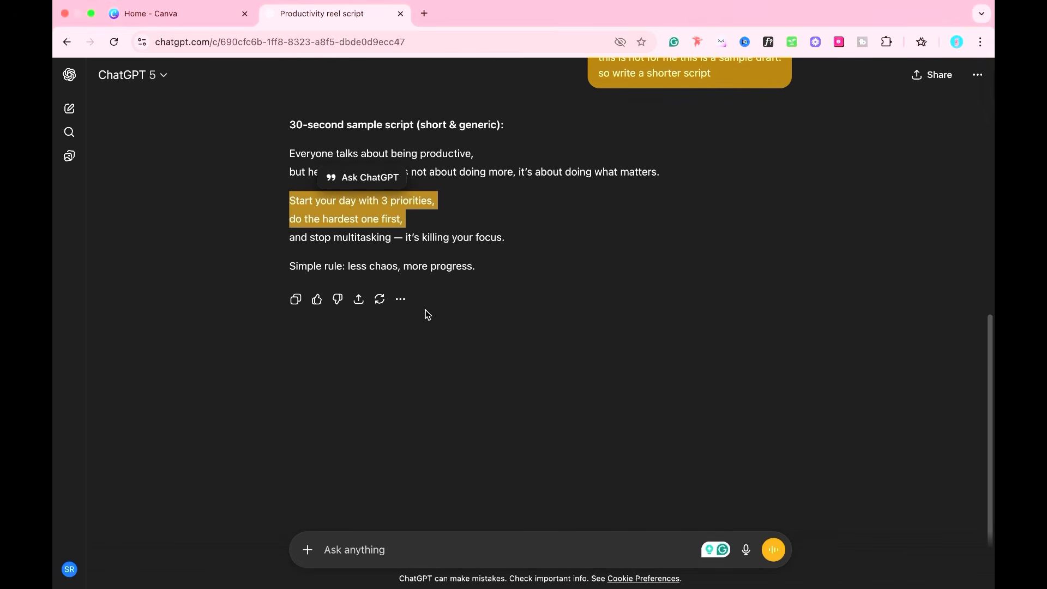
click(409, 550)
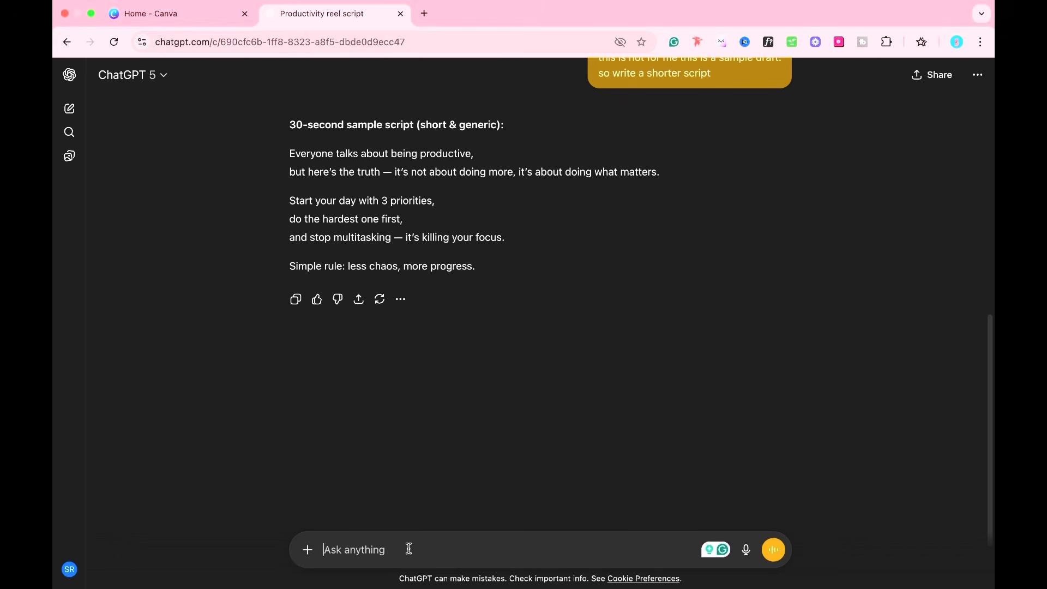
text(i will edit the video for each line i want to add a 3d r)
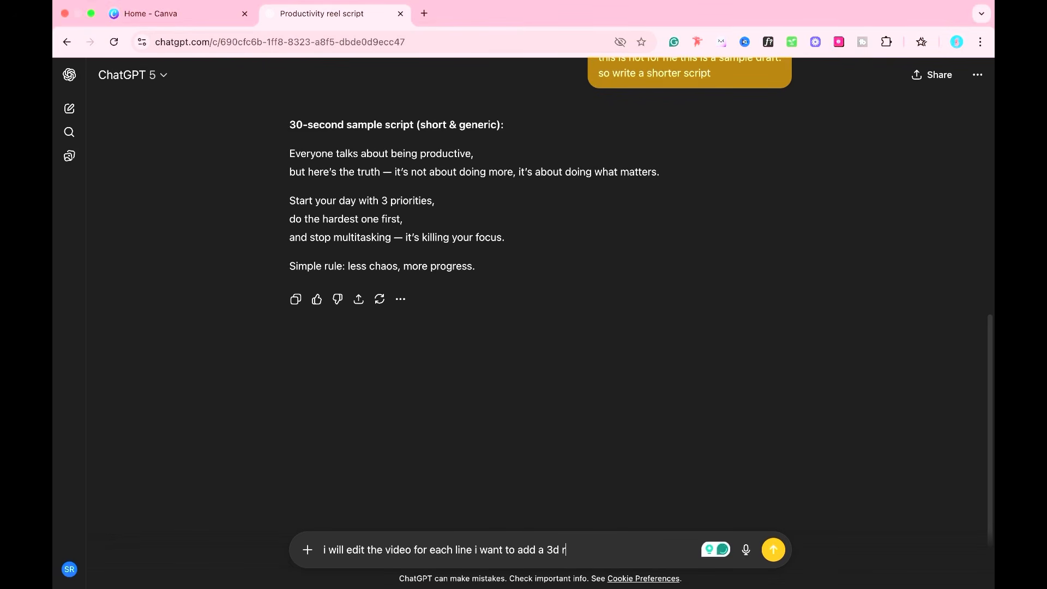
text(ealistic element. Give me promp)
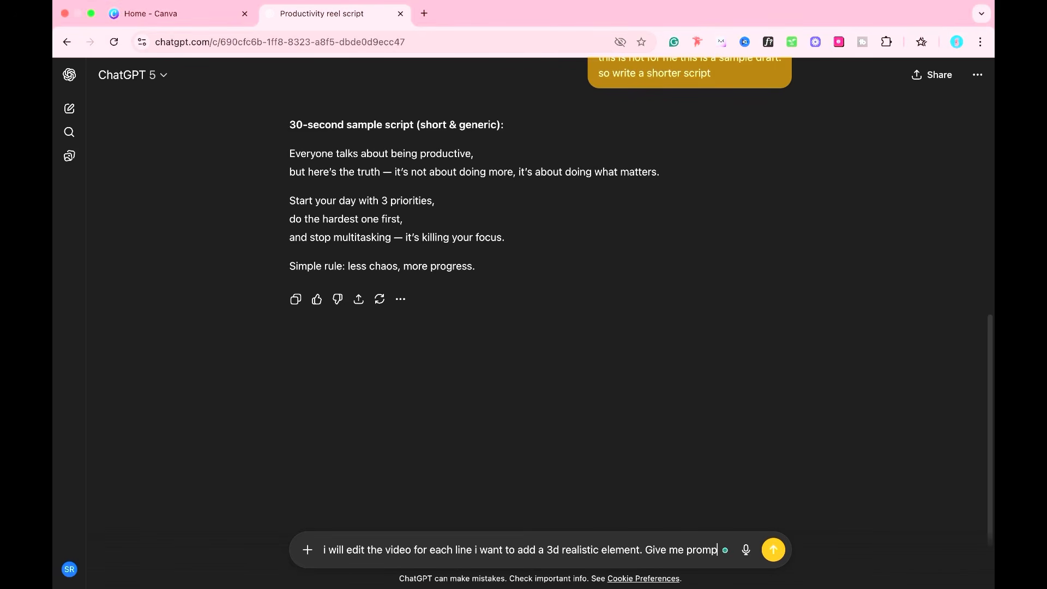
text(or that)
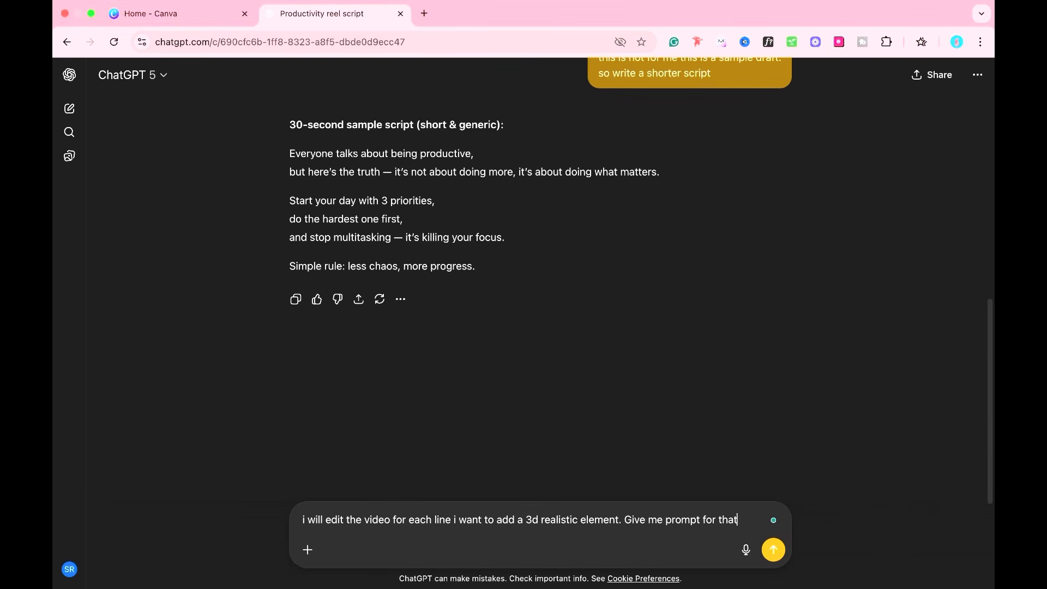
key(Return)
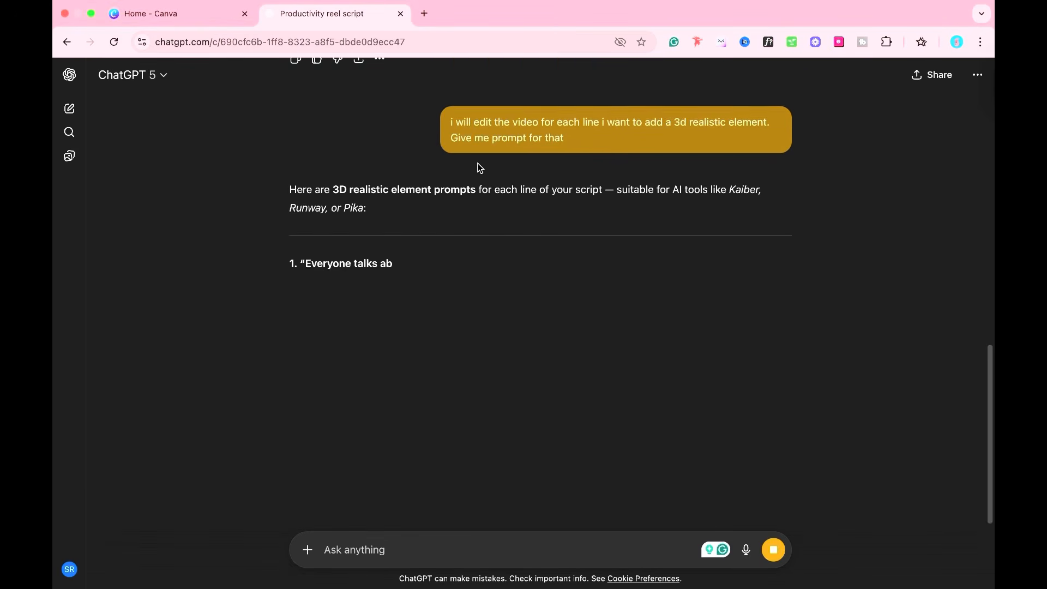
- Switch to Canva and create a new blank Instagram Story video design
click(197, 14)
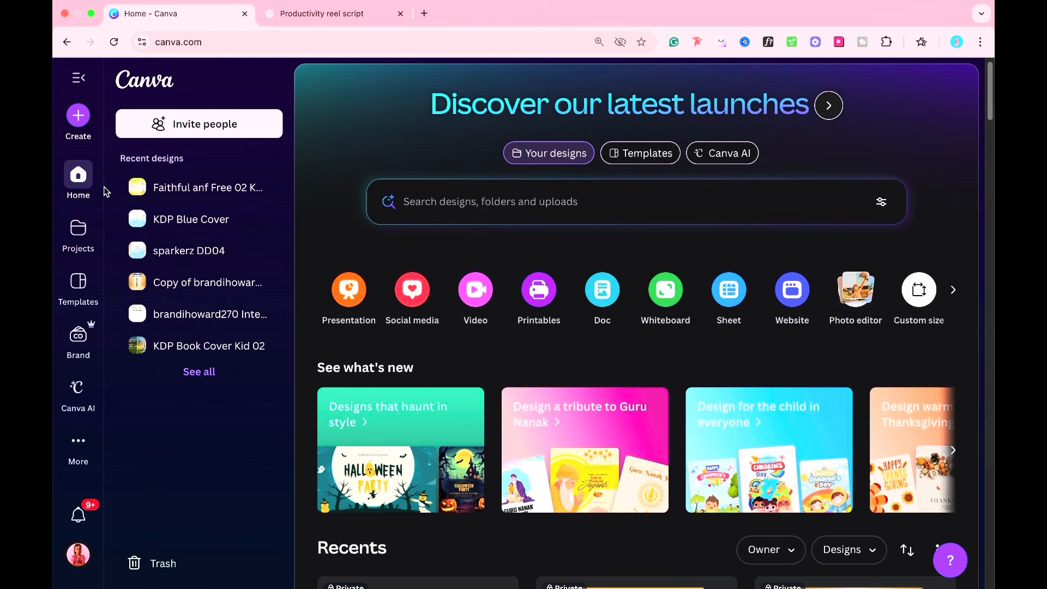
click(79, 116)
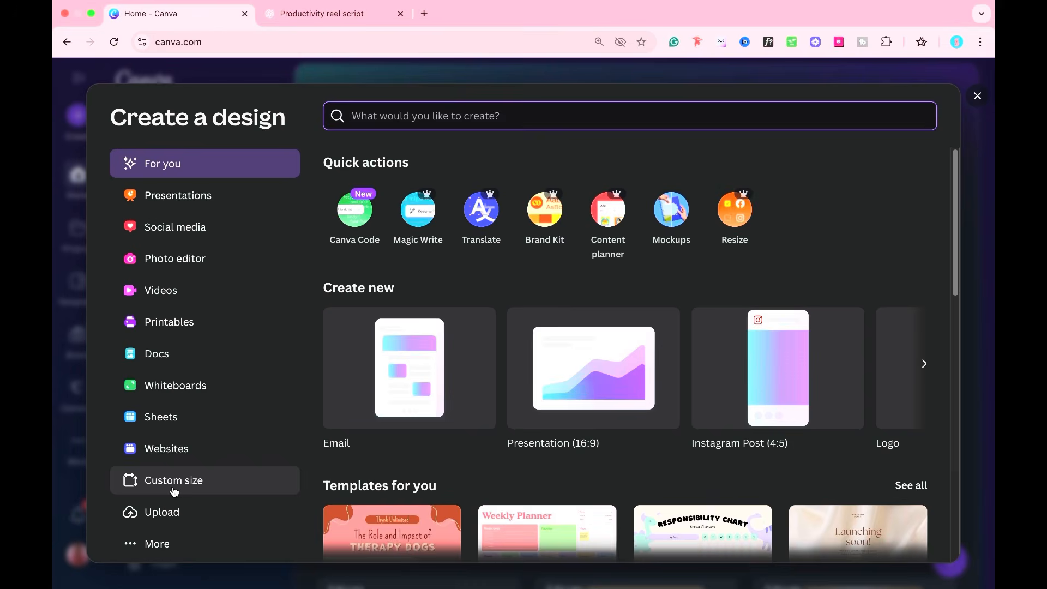
click(176, 490)
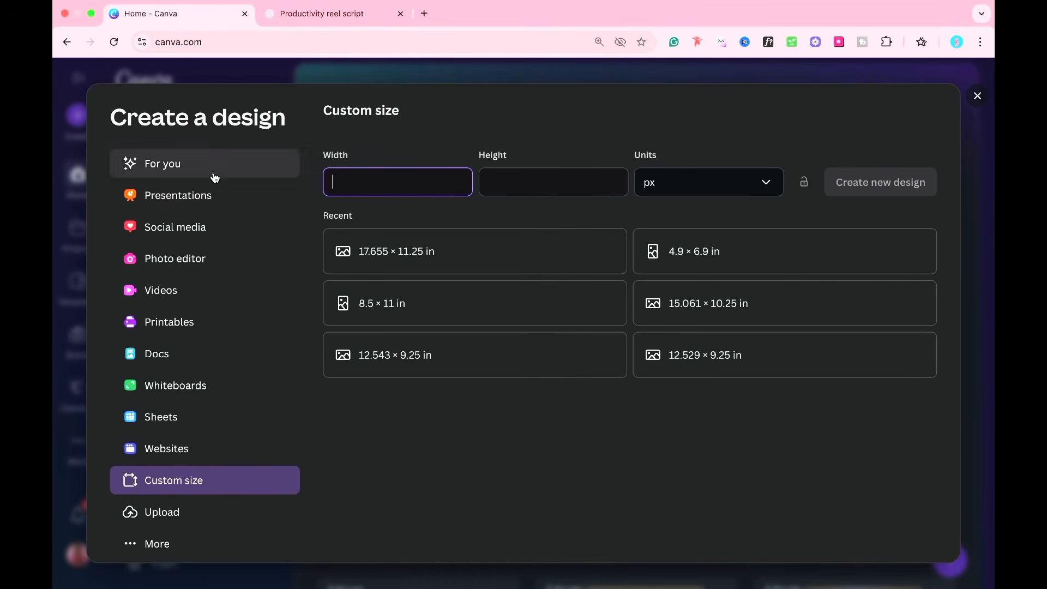
click(166, 292)
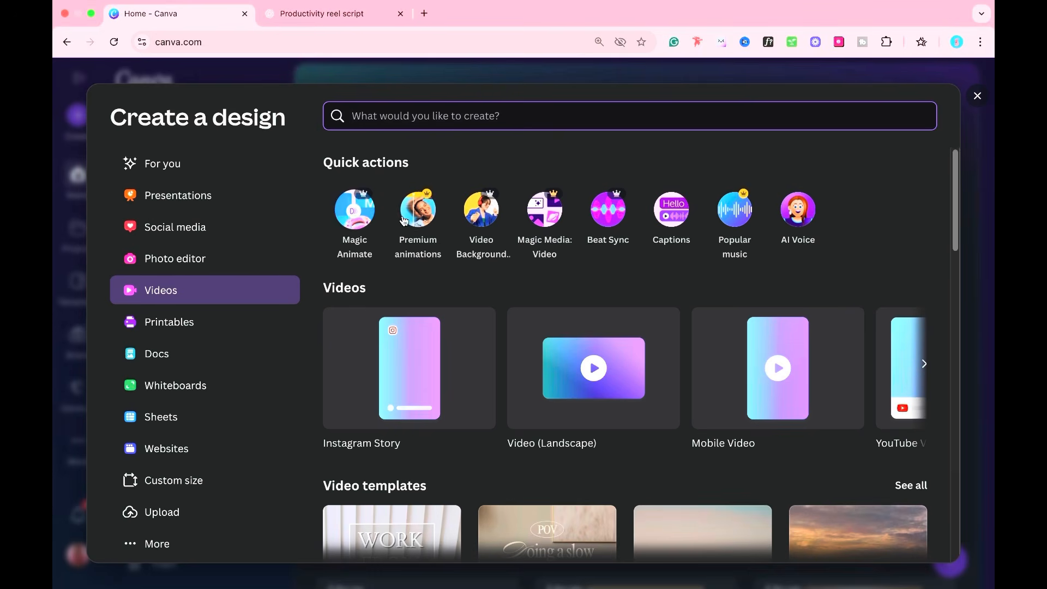
click(418, 381)
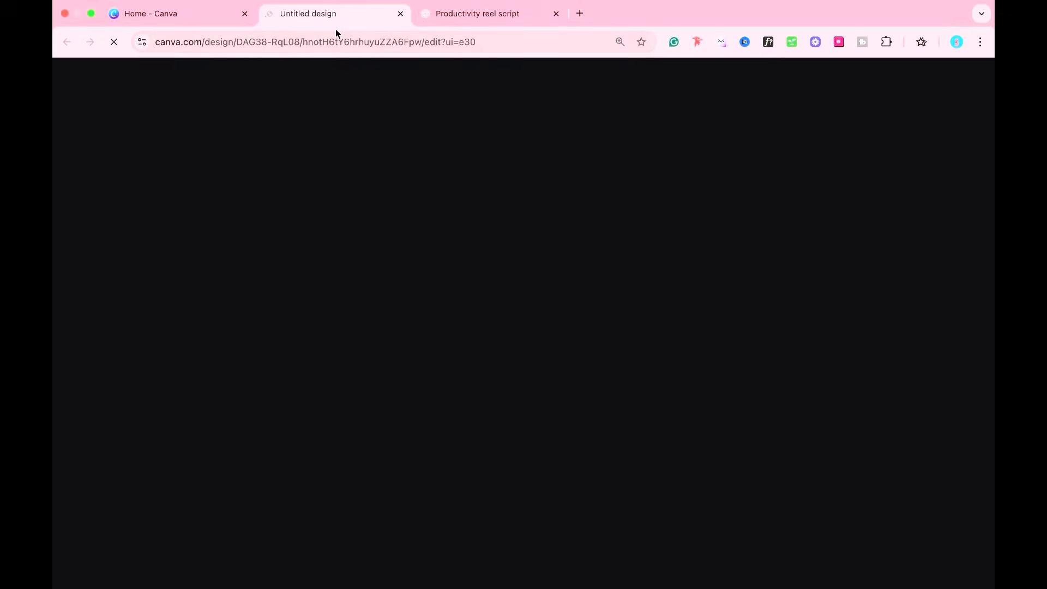
- Move the new design's browser tab after the script tab and name the design "Productivity Reel"
drag(336, 29, 480, 28)
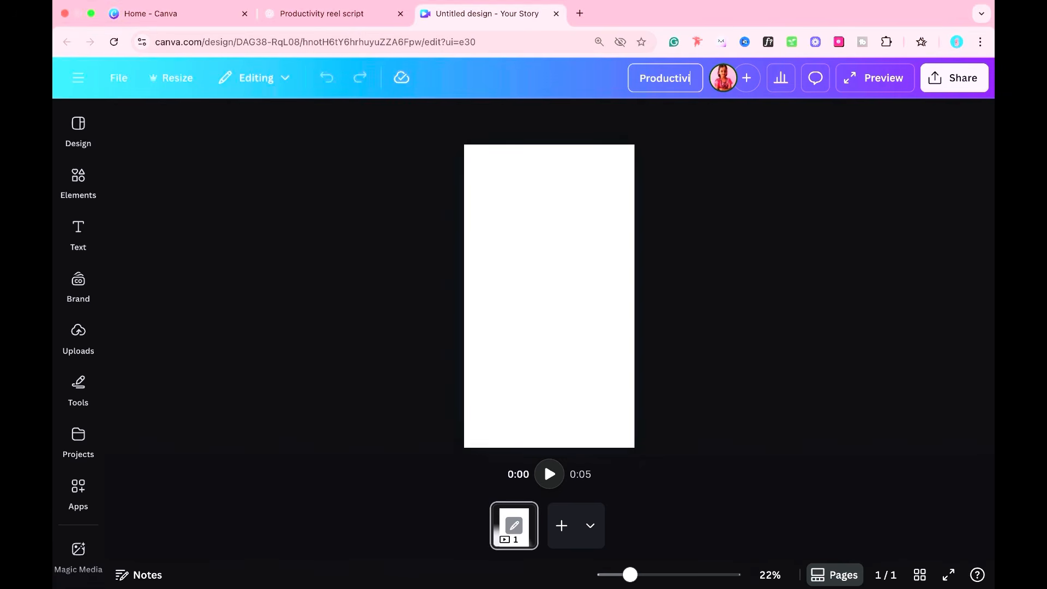
text(y Ree)
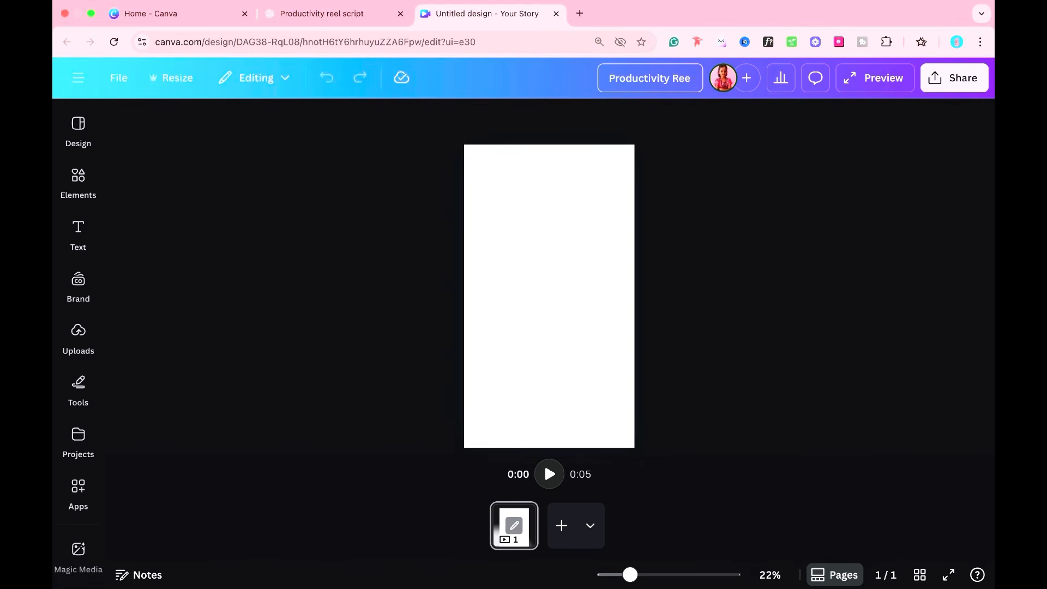
text(l)
click(847, 234)
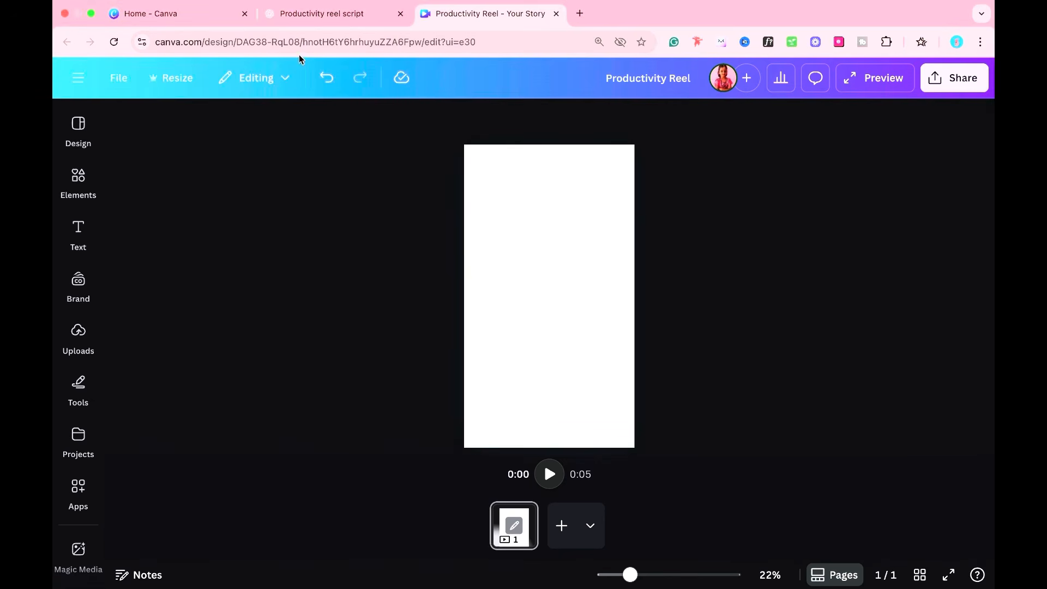
- Search the elements for "White", add the second photo of faint white waves and set it as the page background
click(552, 274)
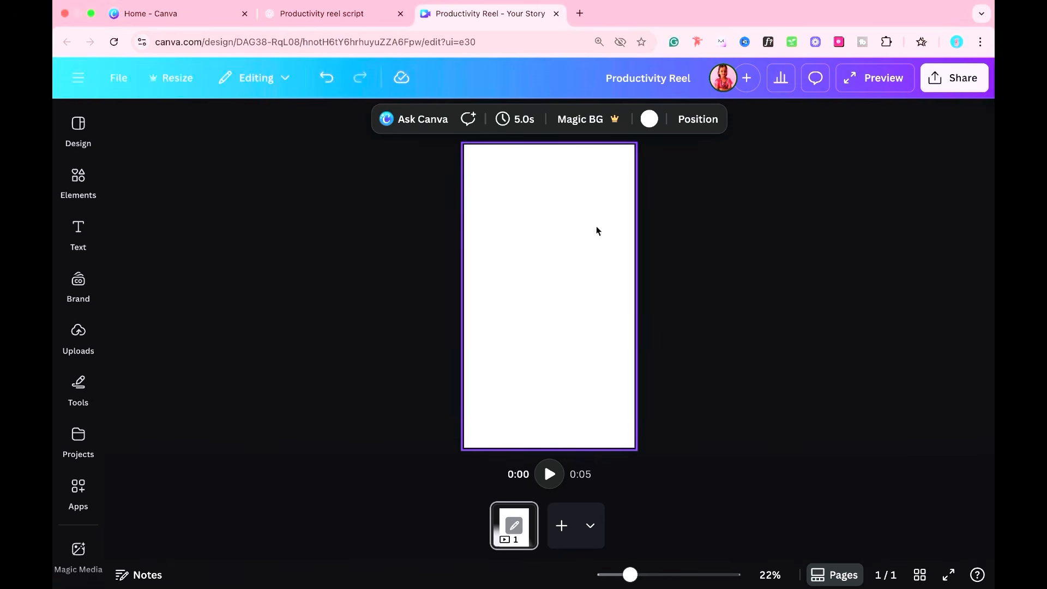
click(81, 176)
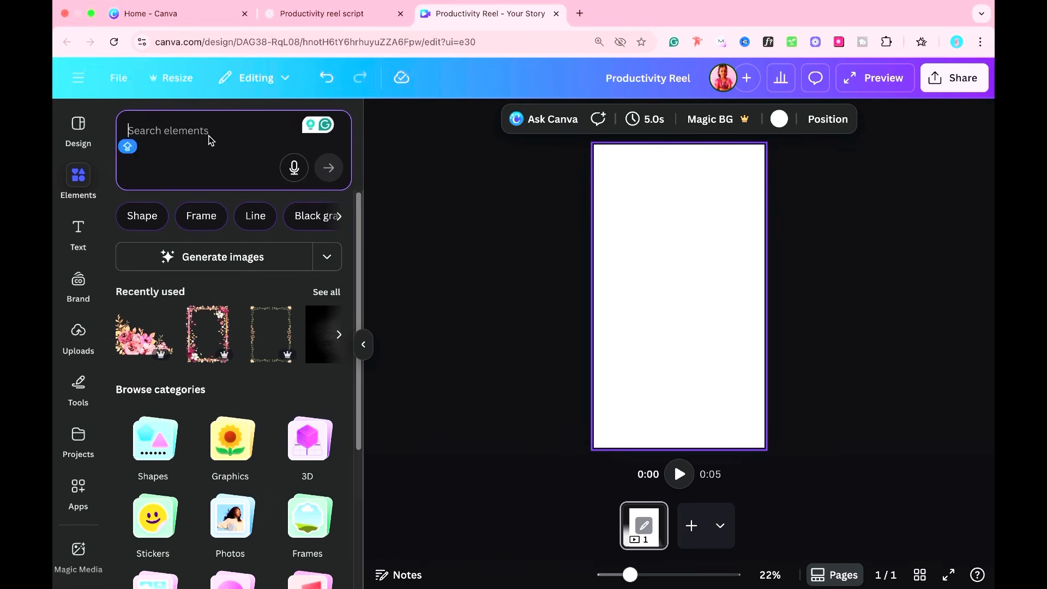
text(White)
key(Return)
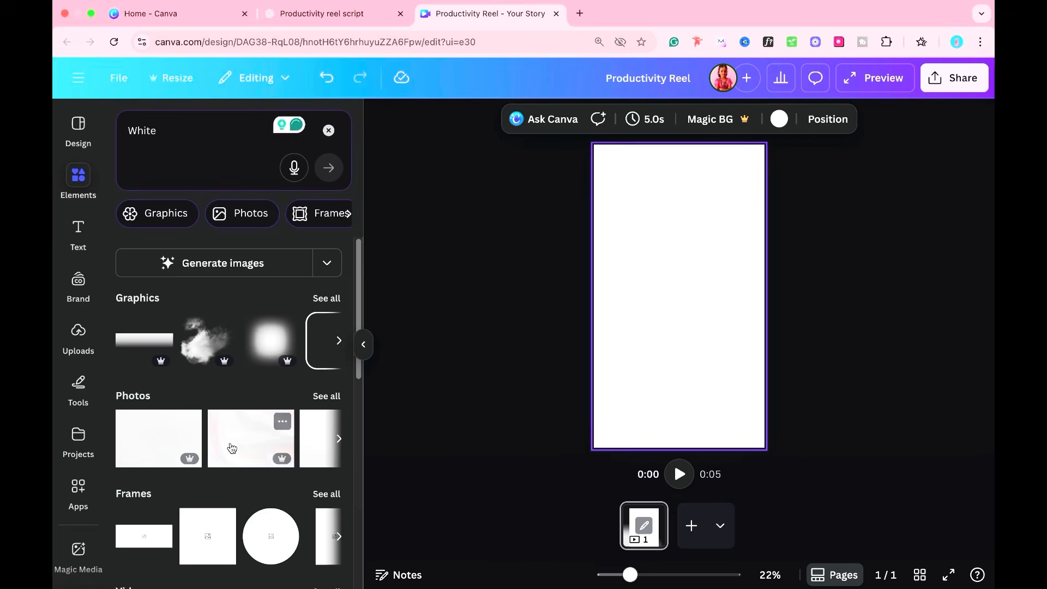
click(232, 448)
right_click(677, 304)
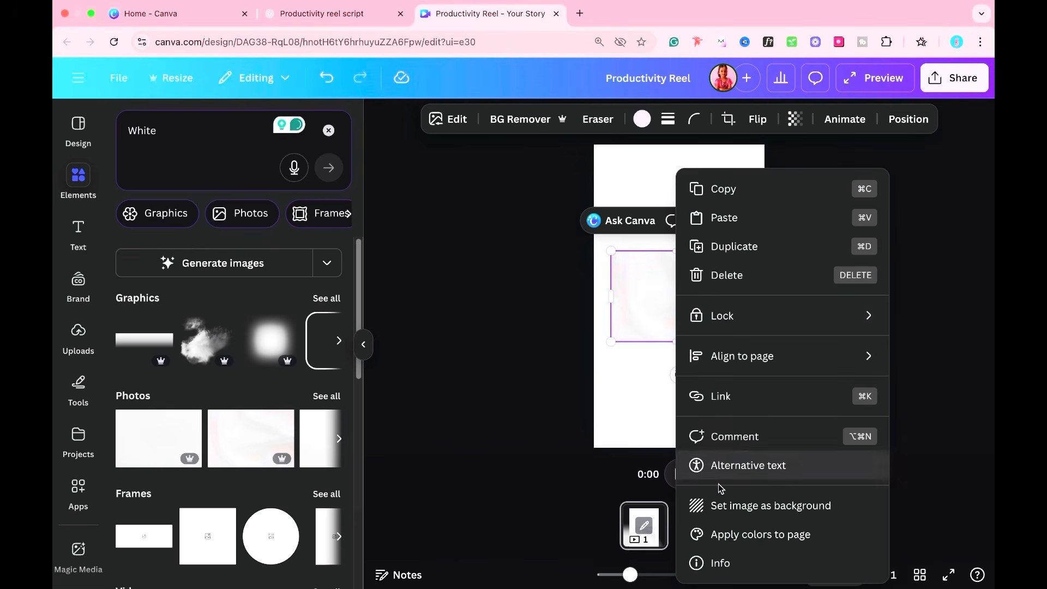
click(719, 502)
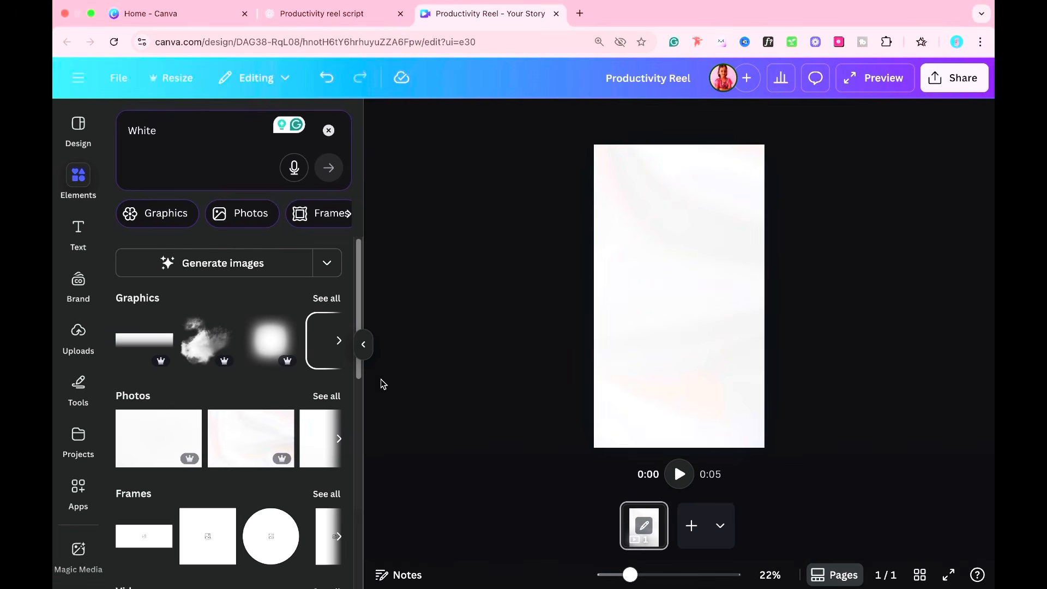
click(363, 344)
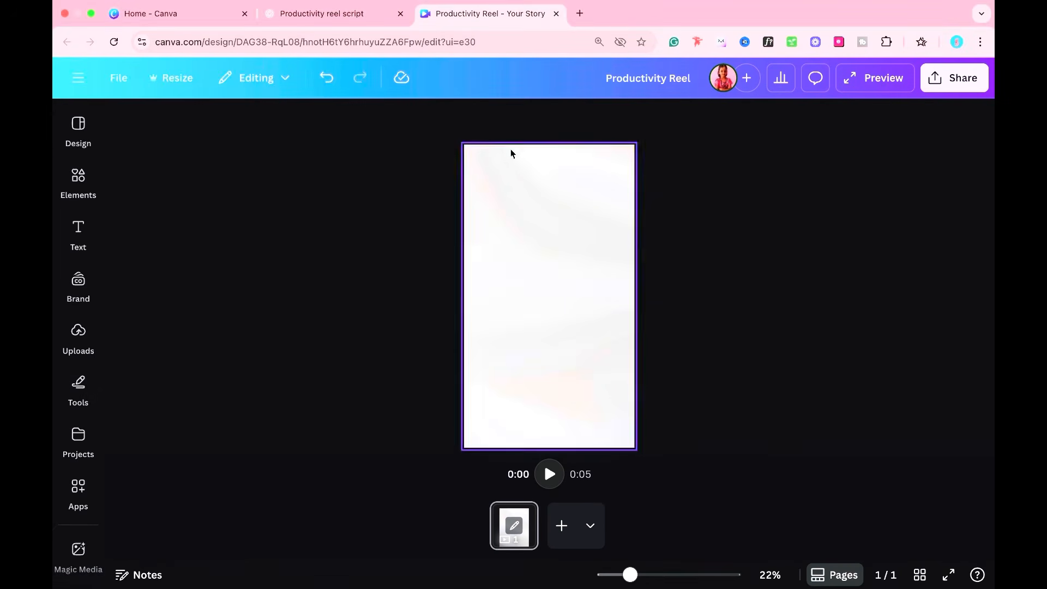
- Copy the line "Everyone talks about being productive," from the short script in ChatGPT and paste it onto the Canva page
click(333, 16)
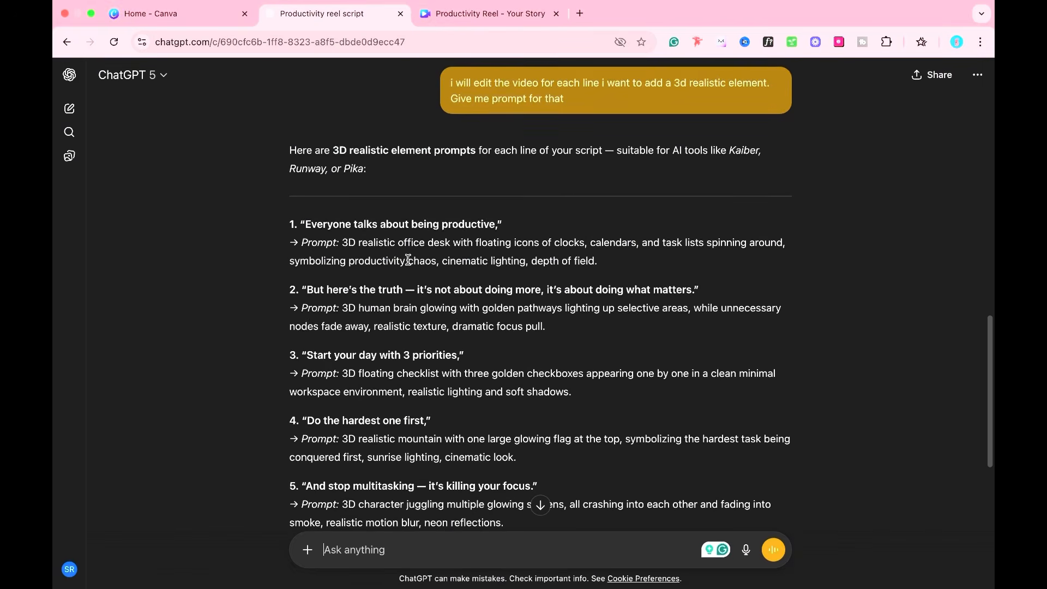
scroll(408, 259, up, 3)
scroll(408, 260, up, 2)
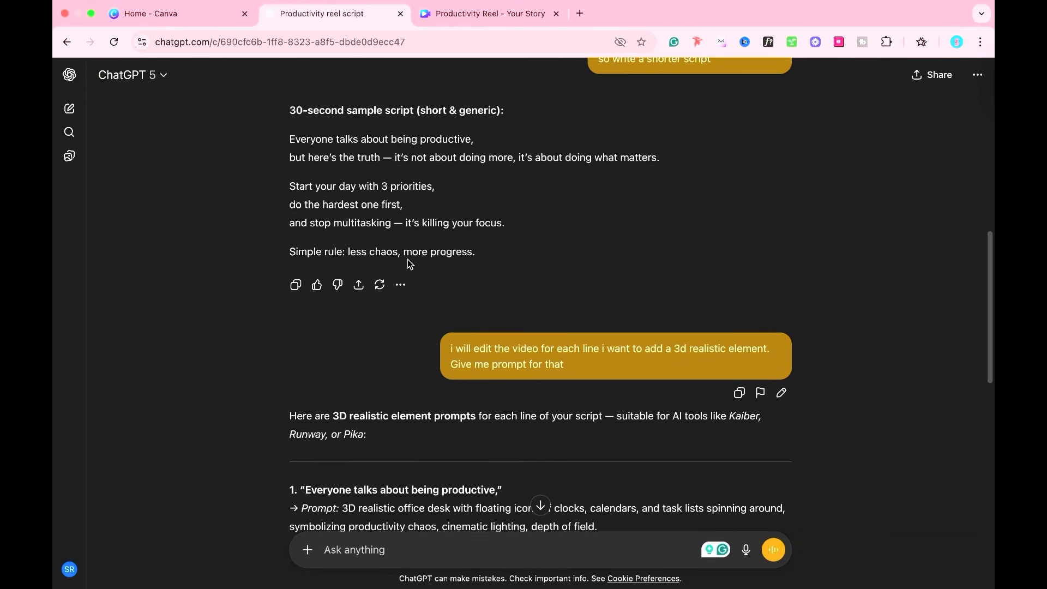
double_click(318, 142)
drag(317, 142, 468, 137)
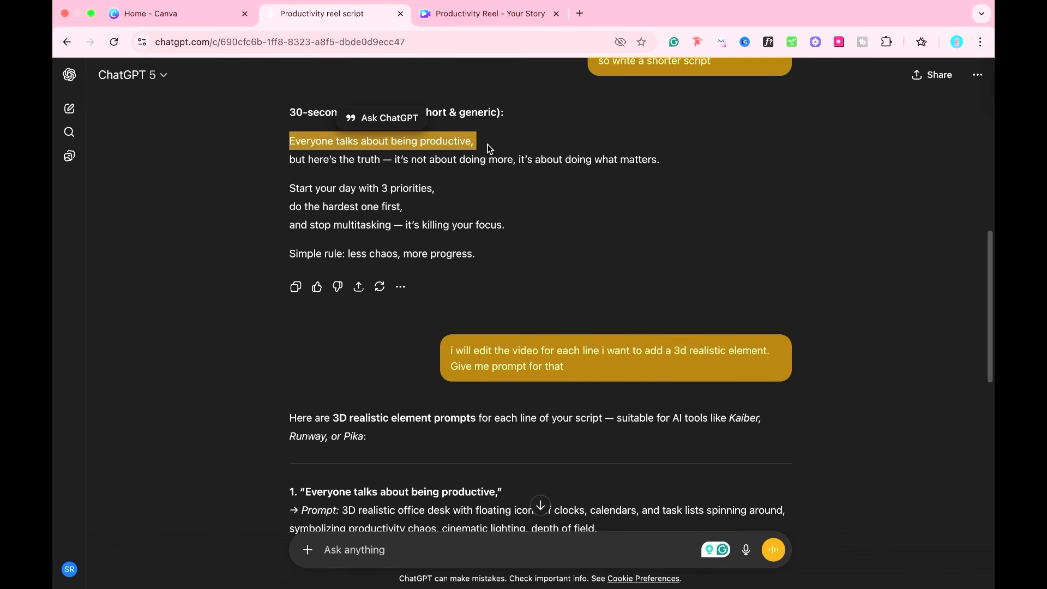
key(ctrl+c)
click(486, 13)
click(581, 260)
key(ctrl+v)
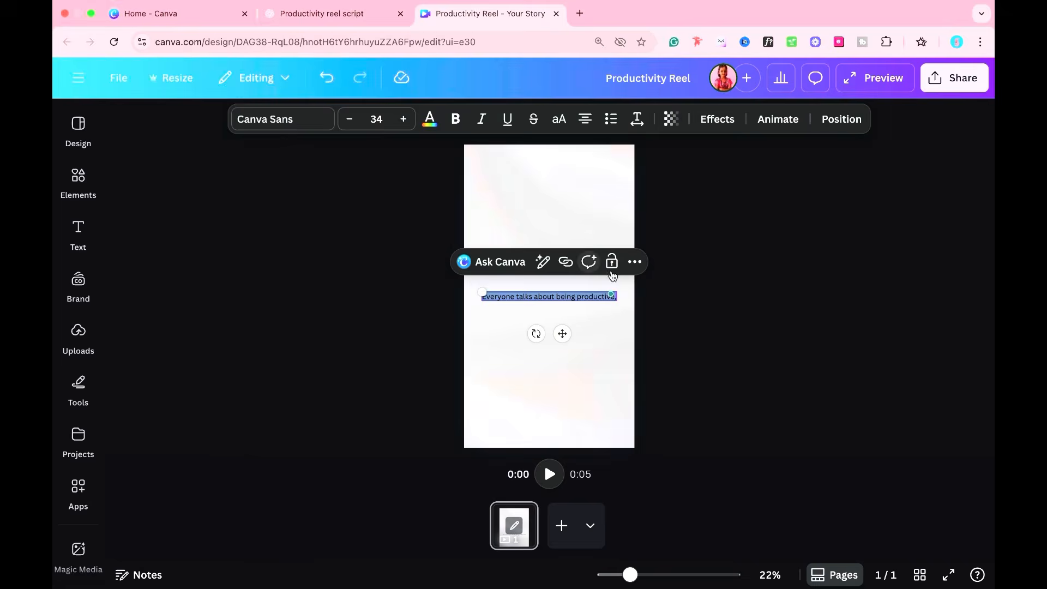
- Left-align the pasted line, enlarge it to about size 81.9 wrapped over several lines, and place it in the page's upper part
click(622, 297)
click(612, 296)
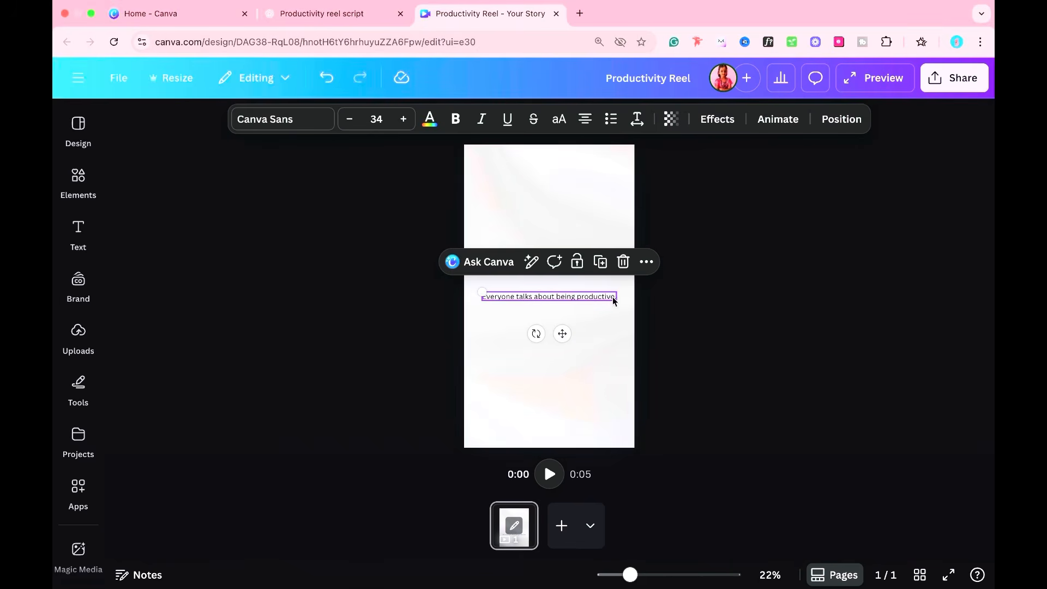
click(583, 122)
drag(617, 296, 620, 258)
drag(555, 280, 553, 219)
- Change the text's font to Cooper BT after trying DM Sans, and shift the text slightly down the page
click(282, 118)
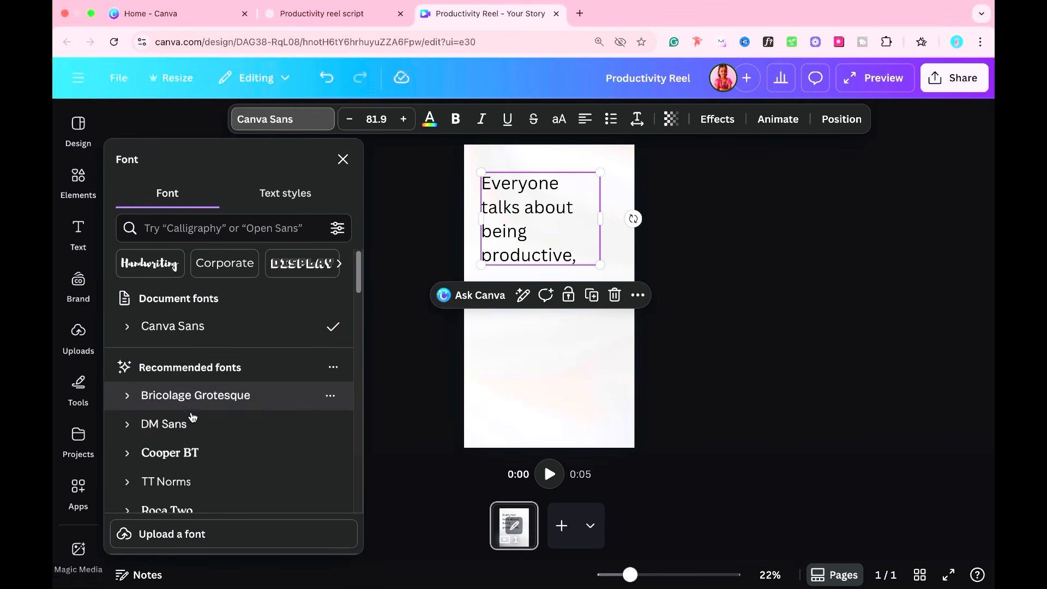
click(189, 433)
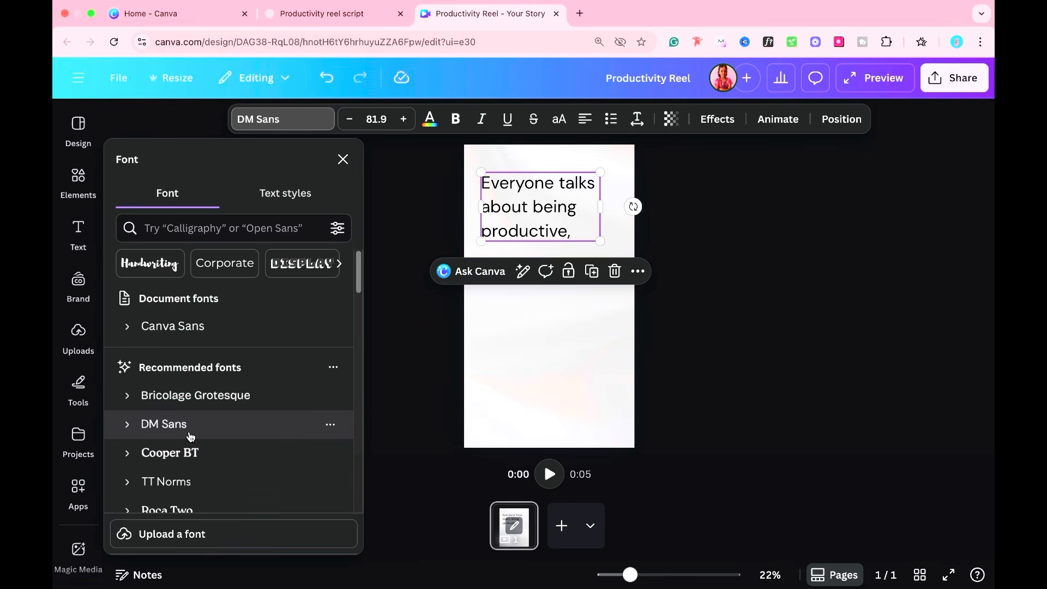
click(192, 450)
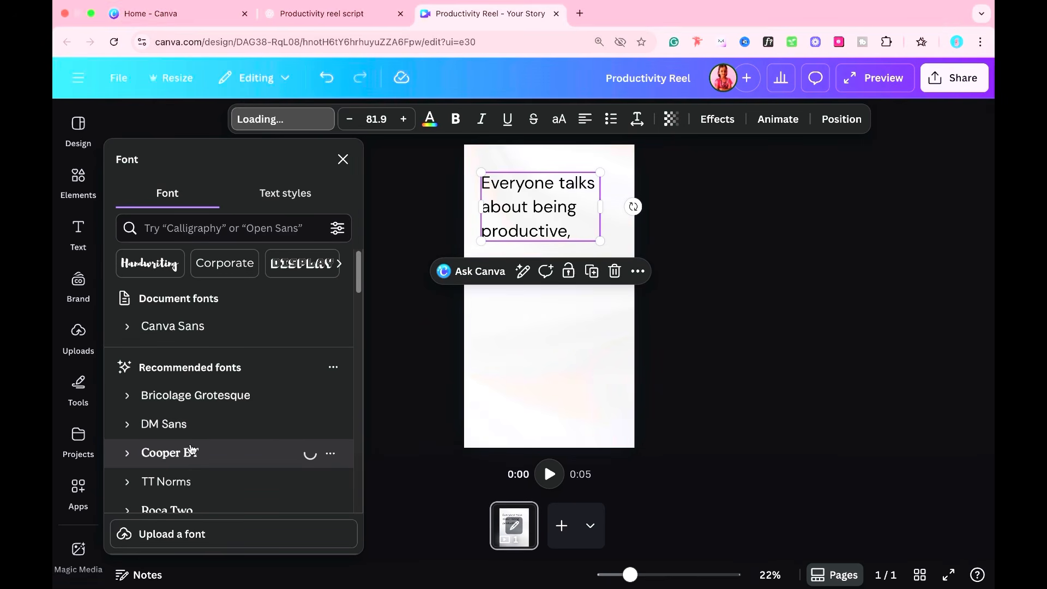
click(684, 269)
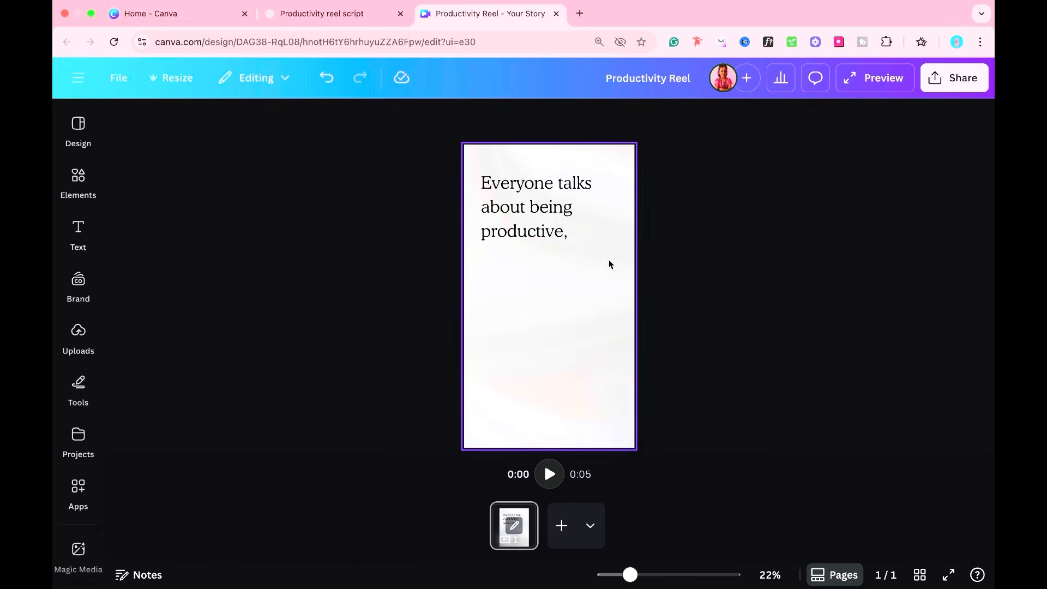
drag(584, 221, 584, 230)
click(757, 241)
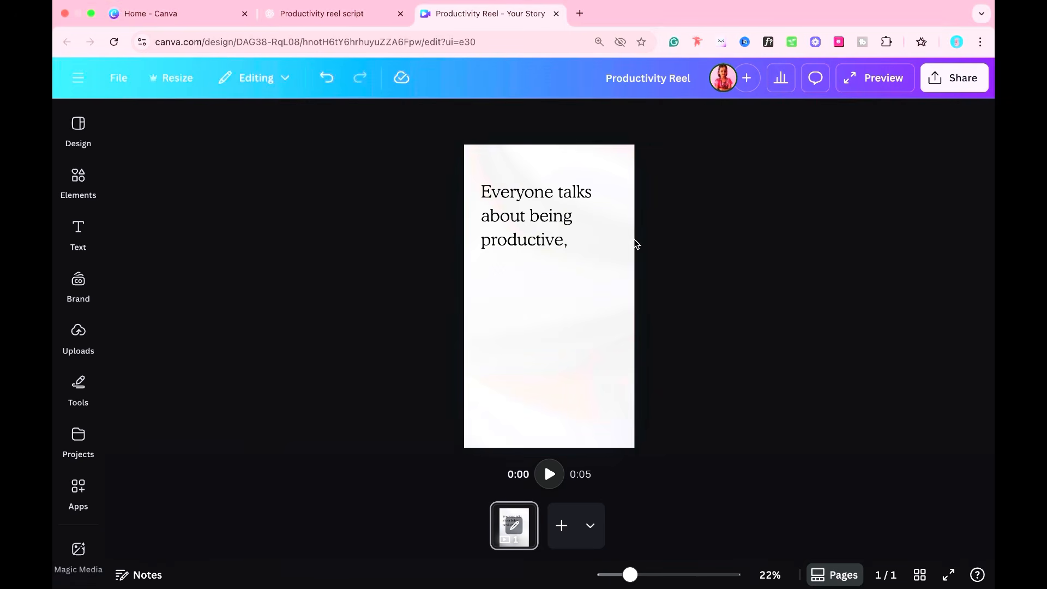
- Switch to ChatGPT and copy the 3D office desk prompt written for the line "Everyone talks about being productive,"
click(310, 15)
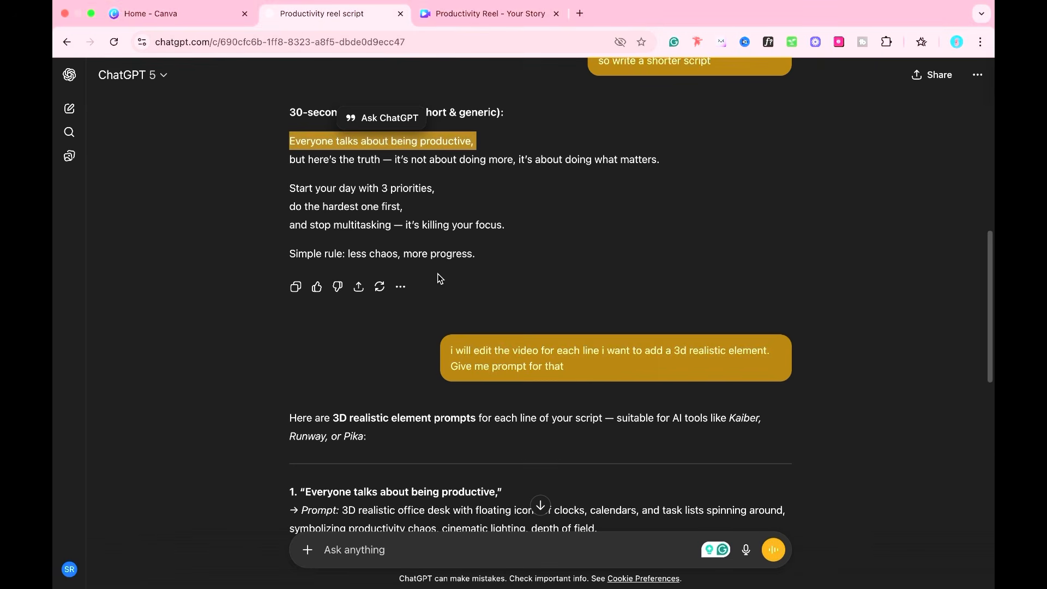
scroll(412, 327, up, 1)
scroll(413, 326, down, 5)
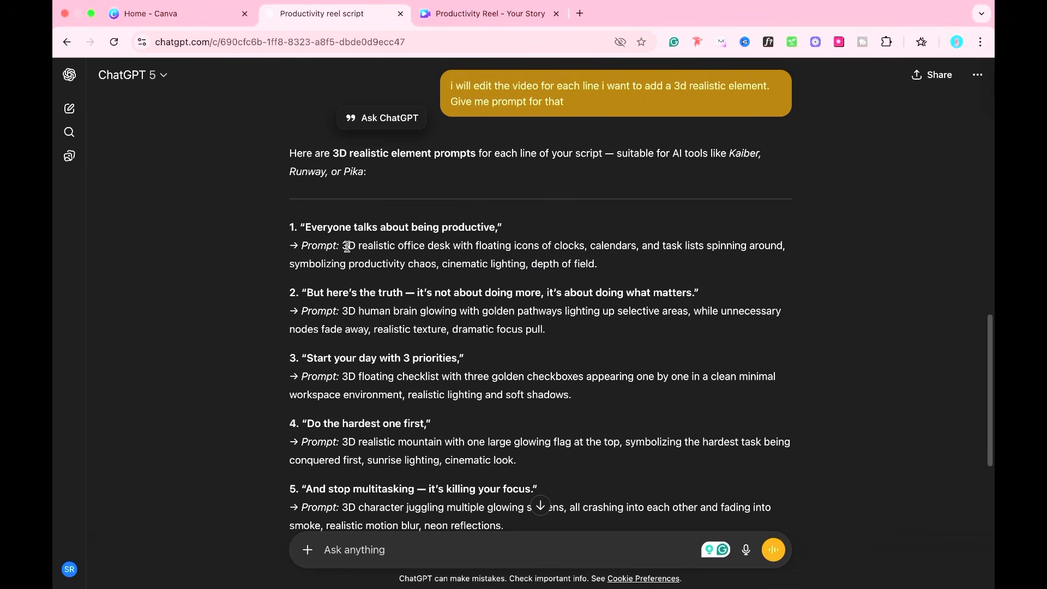
drag(345, 245, 499, 257)
drag(598, 255, 601, 254)
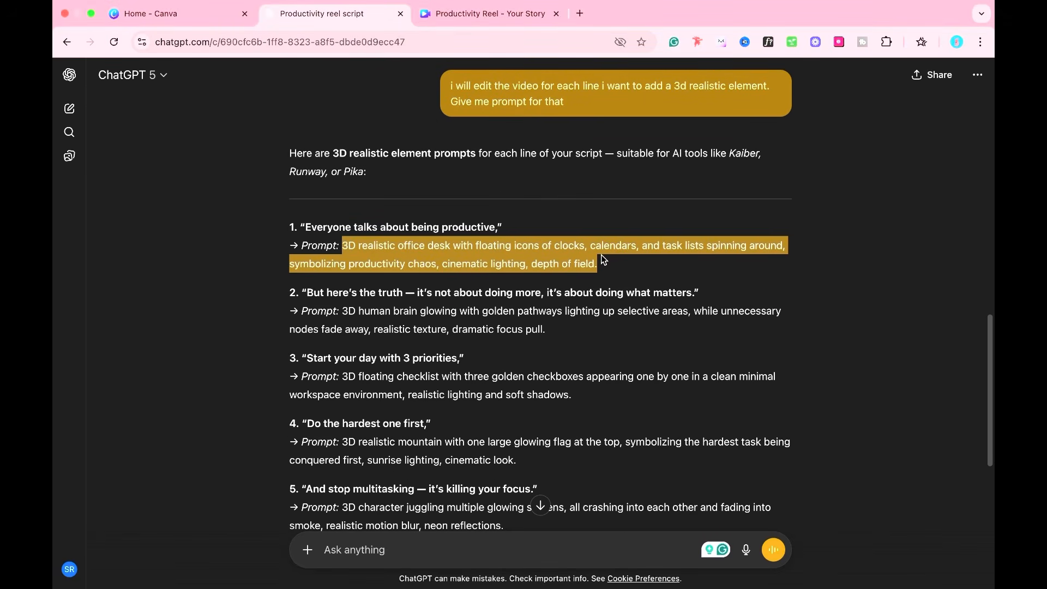
- Return to Canva and paste the office desk prompt as the description for a Magic Media graphic
click(475, 14)
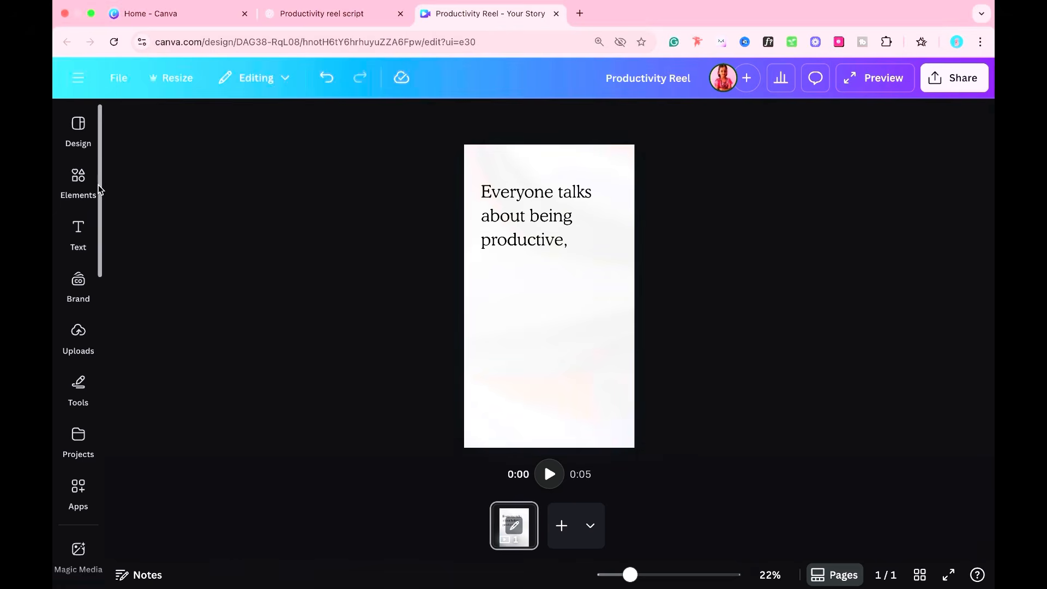
click(78, 180)
scroll(91, 448, down, 5)
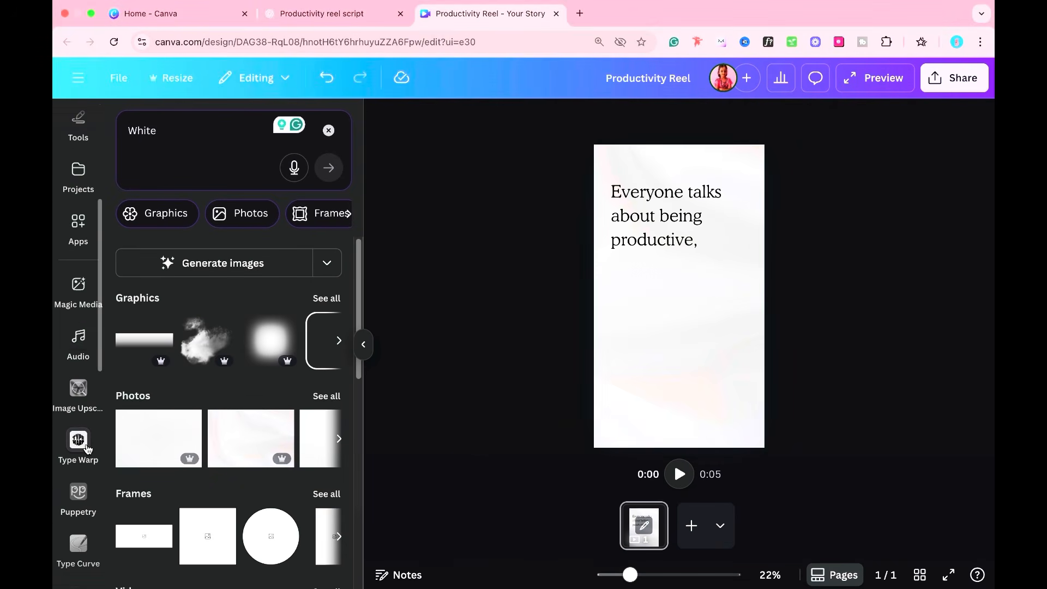
click(77, 286)
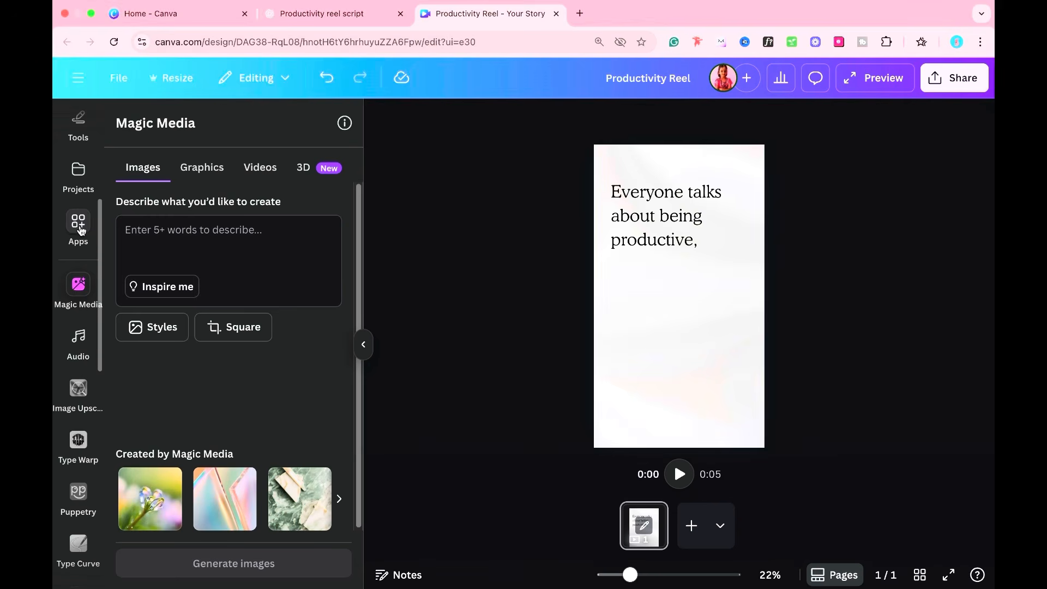
click(214, 173)
click(220, 233)
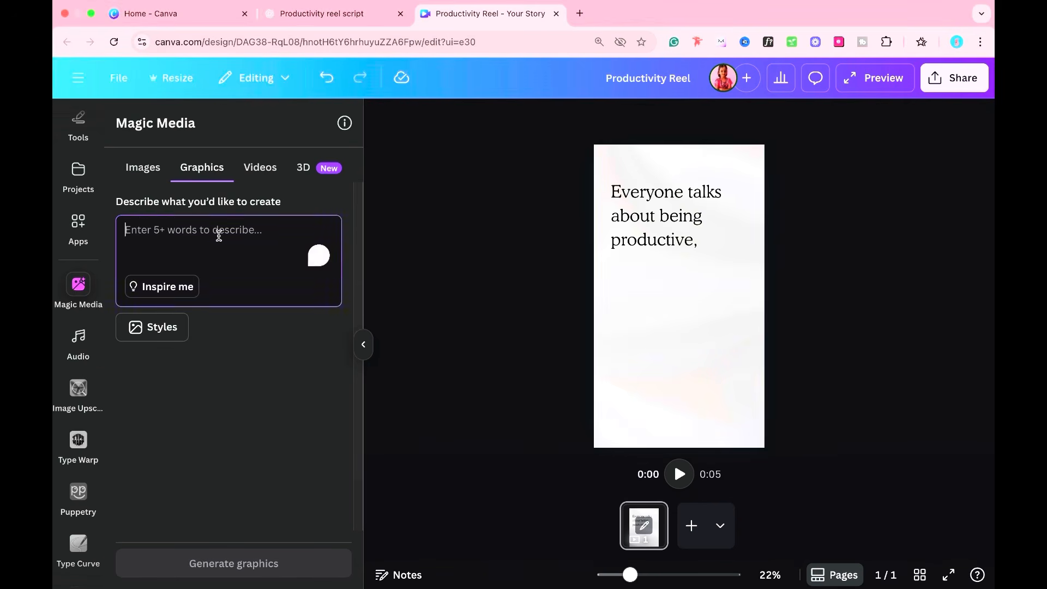
key(ctrl+v)
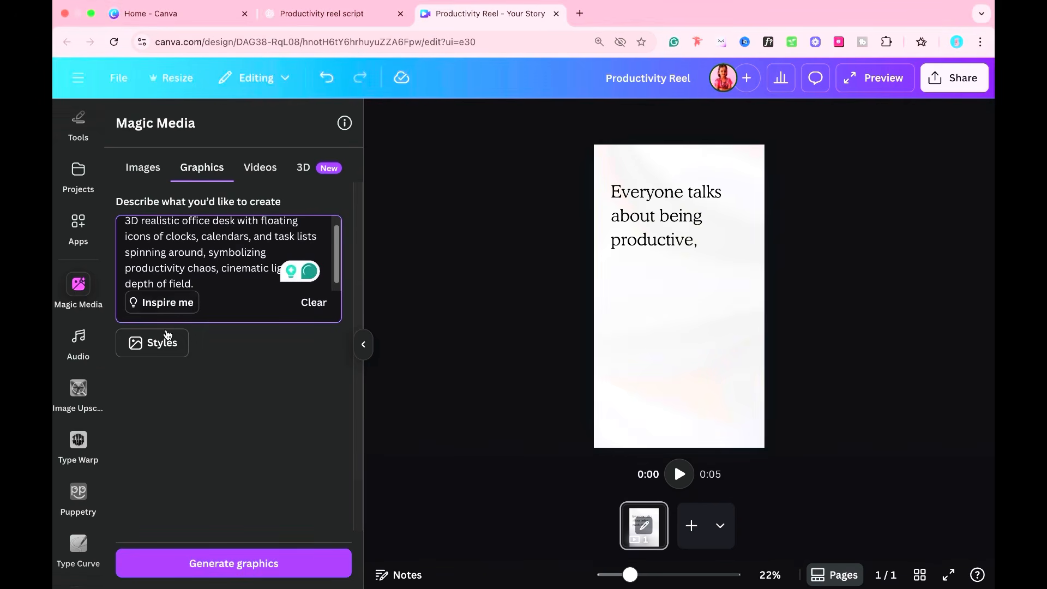
- Review the available graphic styles without choosing one, and generate Magic Media images instead from the pasted prompt
click(168, 339)
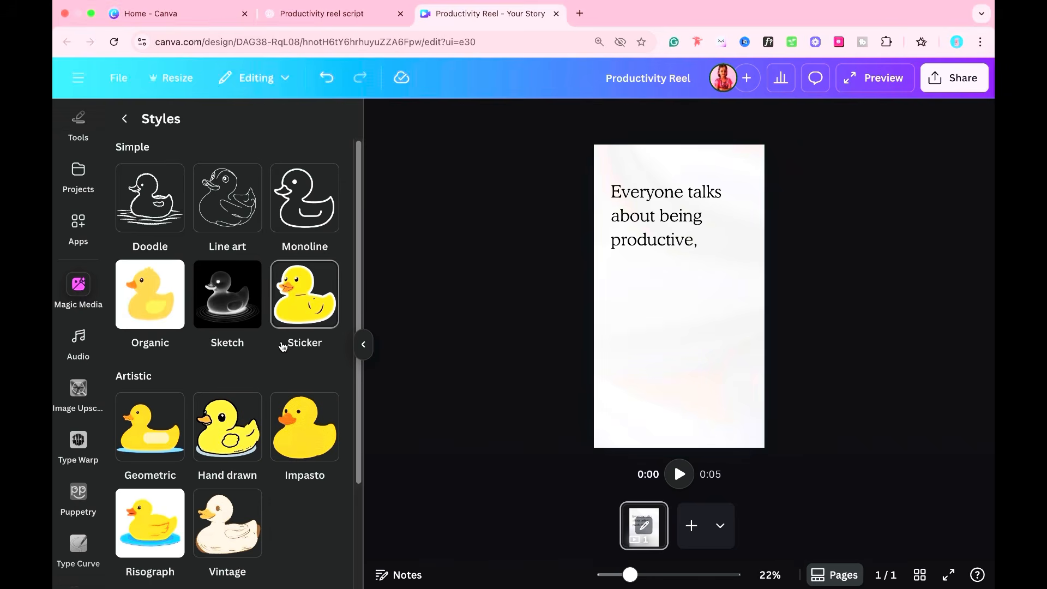
scroll(286, 366, down, 3)
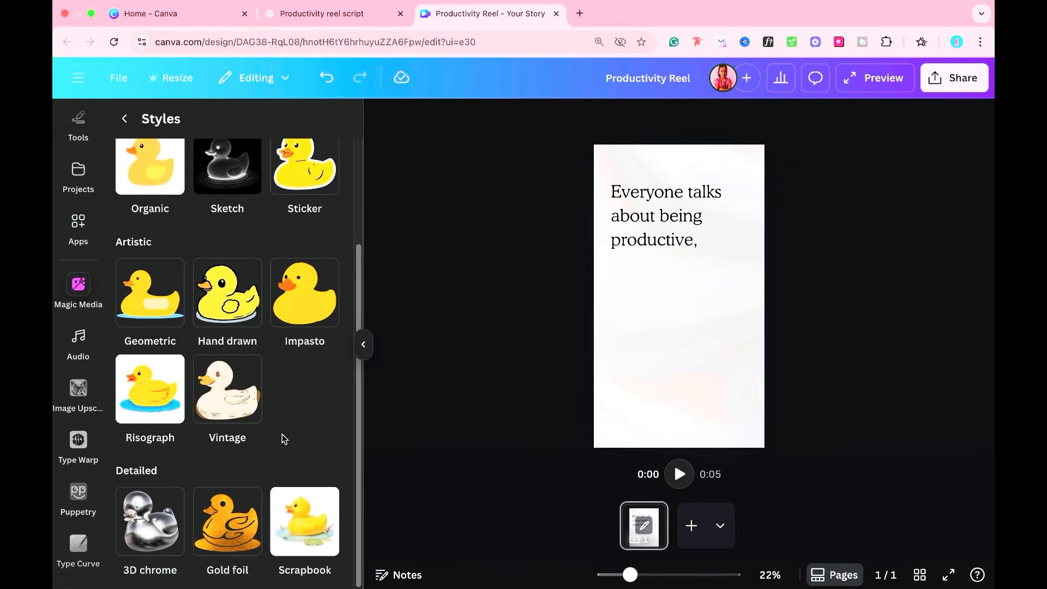
scroll(284, 439, up, 3)
click(124, 118)
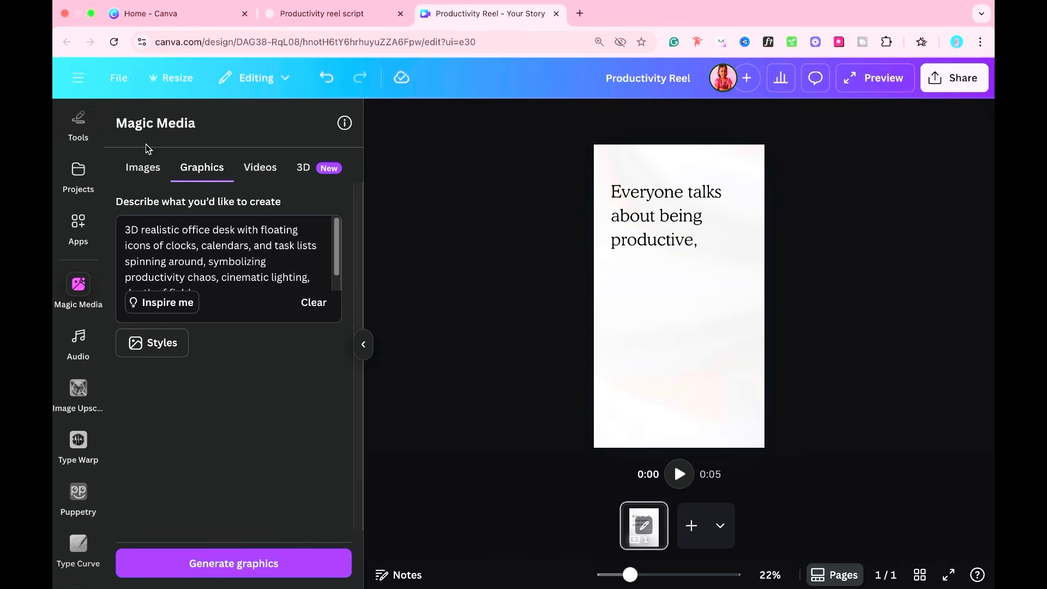
click(161, 176)
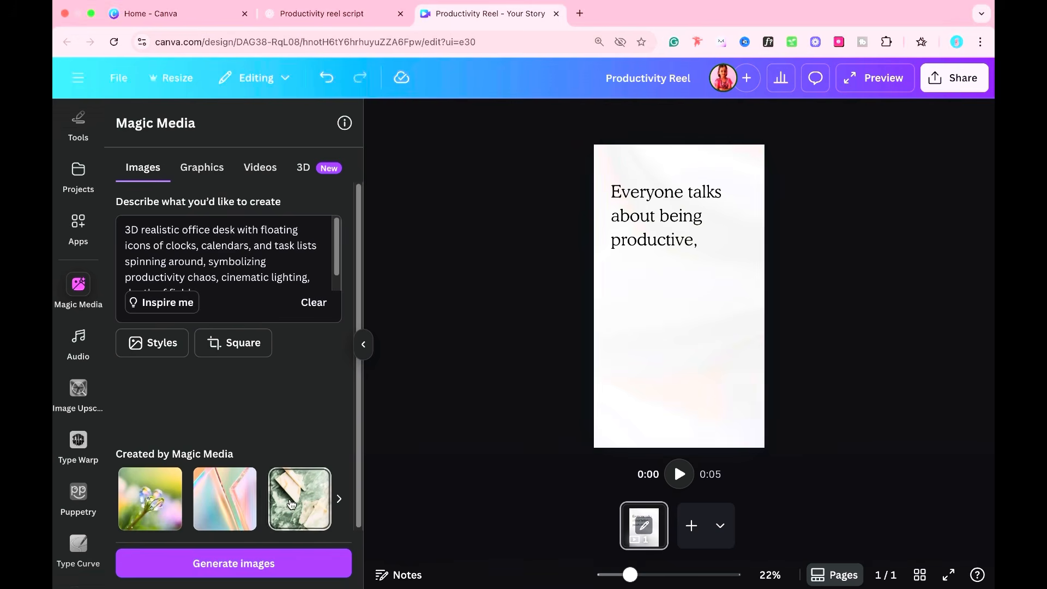
click(264, 563)
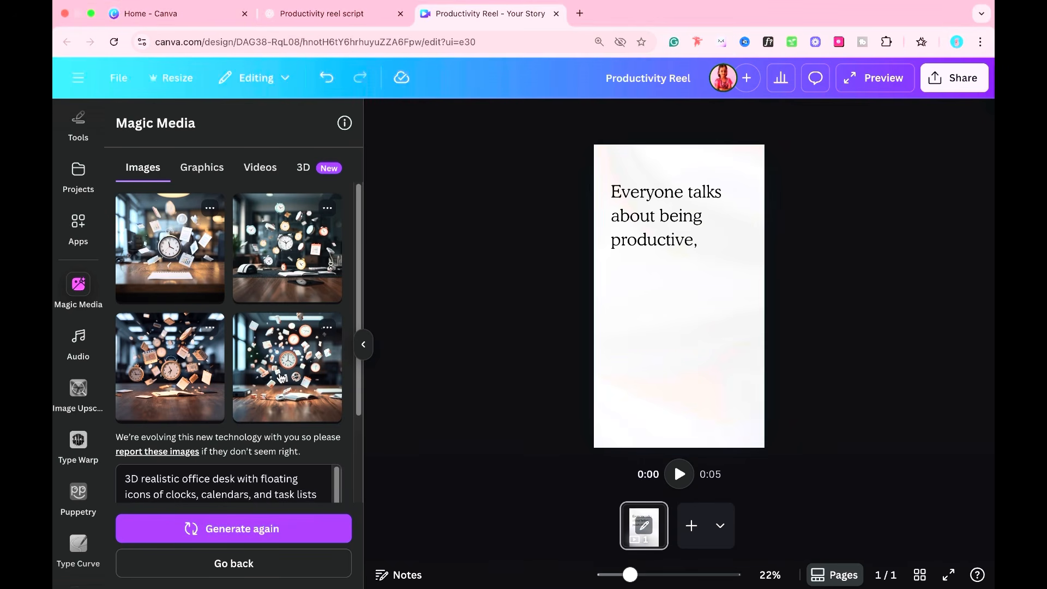
- Add the fourth generated image to the page, start removing its background, and enlarge it to the page's full width in the lower half
click(281, 376)
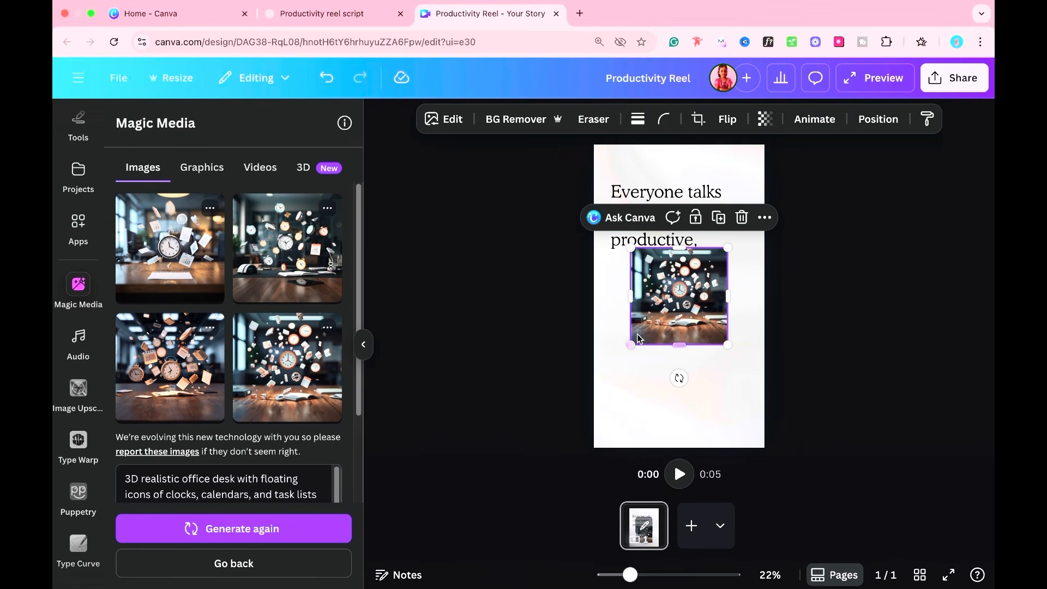
click(509, 121)
drag(676, 289, 649, 352)
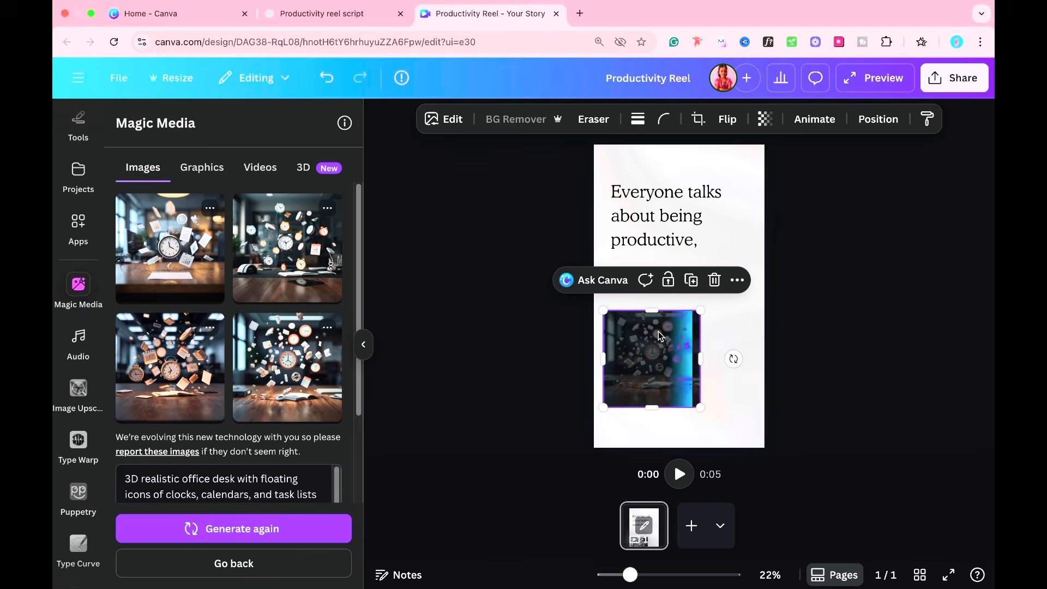
drag(701, 313, 739, 327)
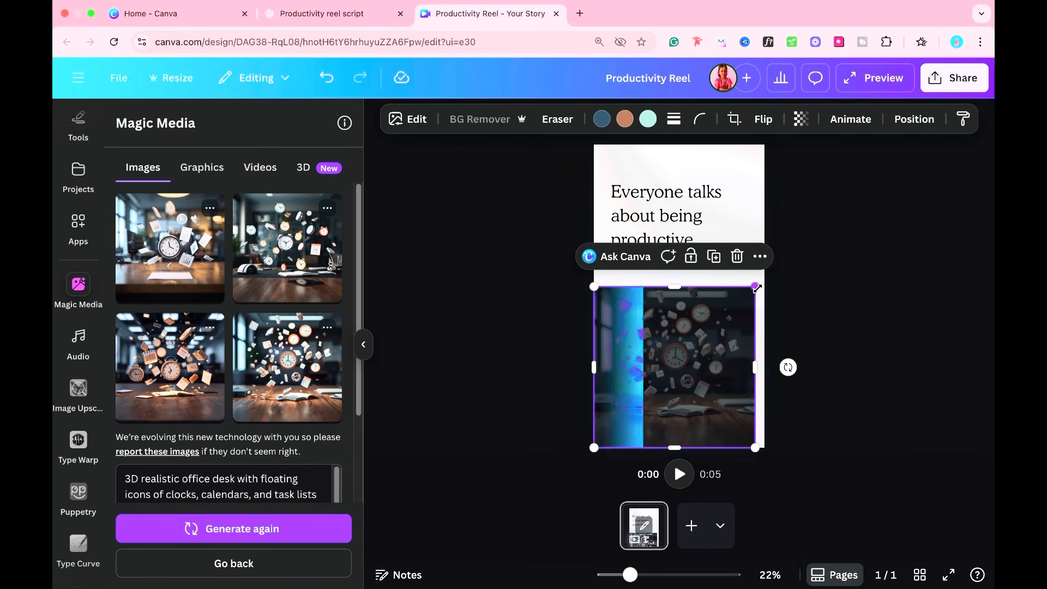
drag(755, 281, 768, 284)
click(805, 285)
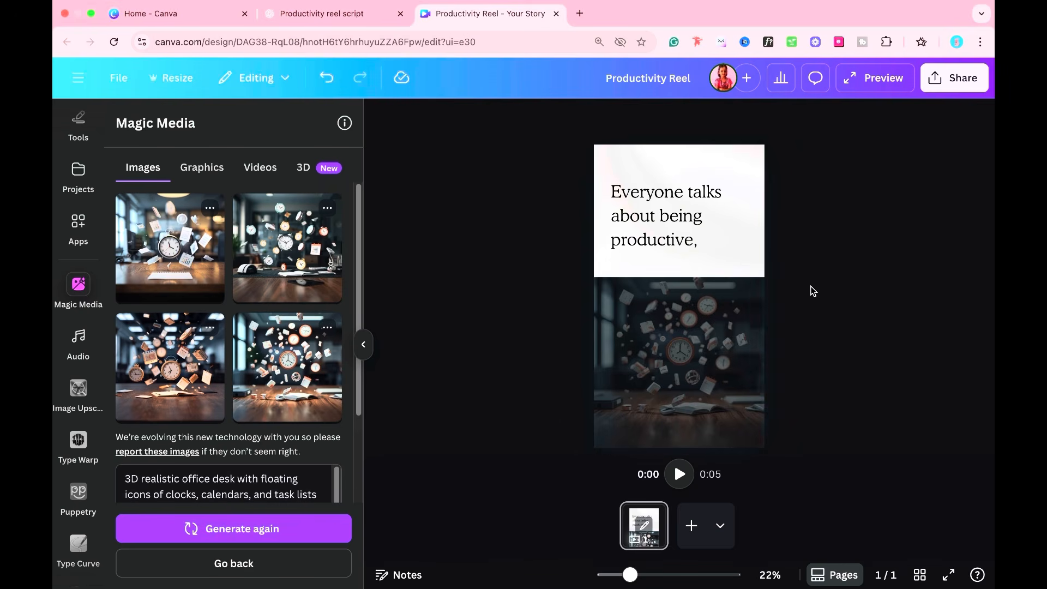
- Crop the empty left side off the cut-out desk image, enlarge it, and trim its lower edge below the open book
click(742, 380)
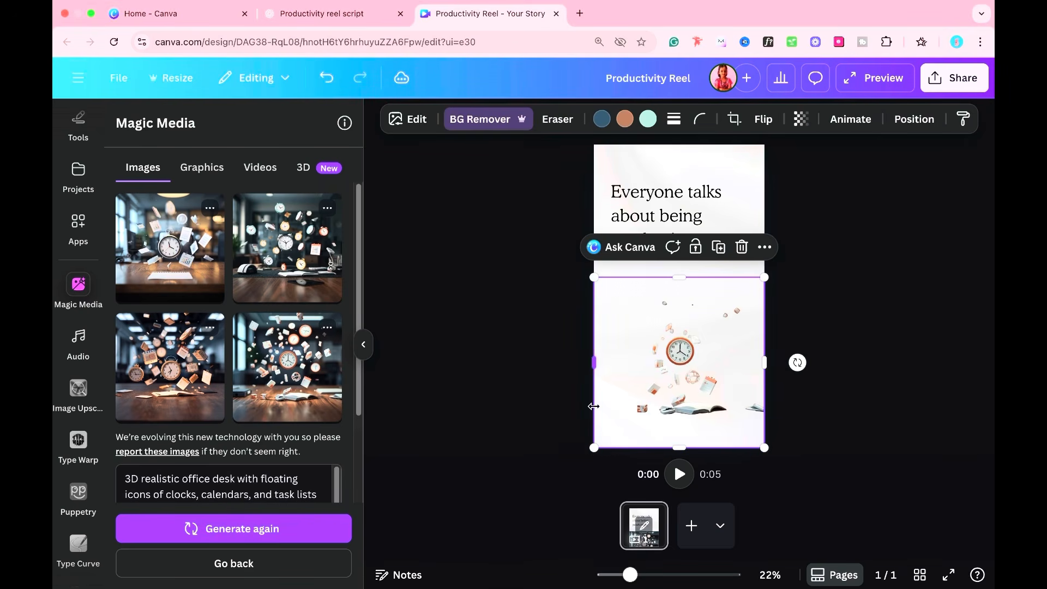
drag(594, 406, 627, 406)
drag(627, 448, 542, 472)
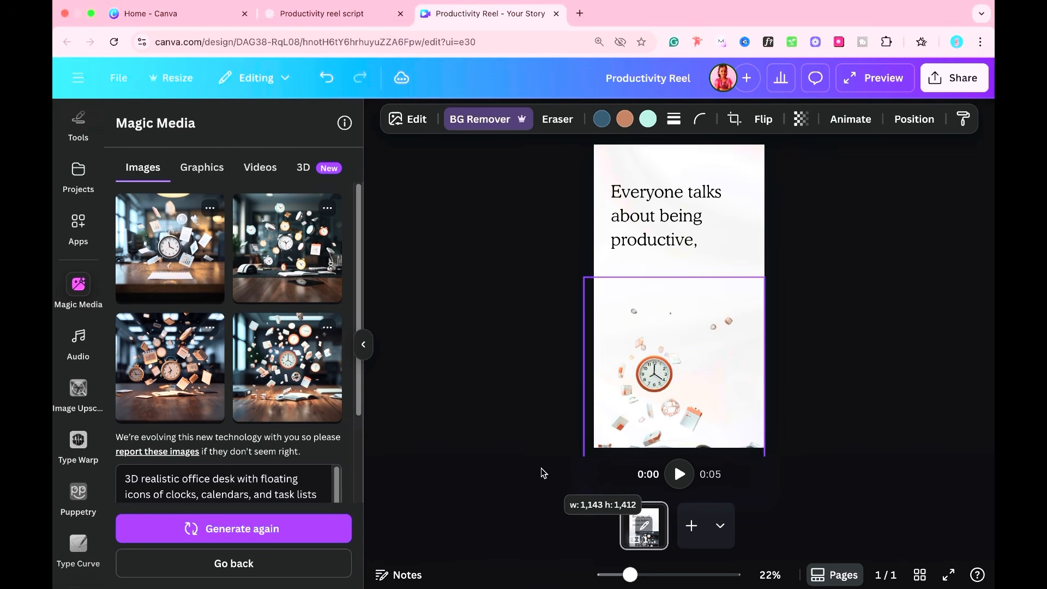
drag(684, 400, 735, 327)
drag(699, 429, 697, 394)
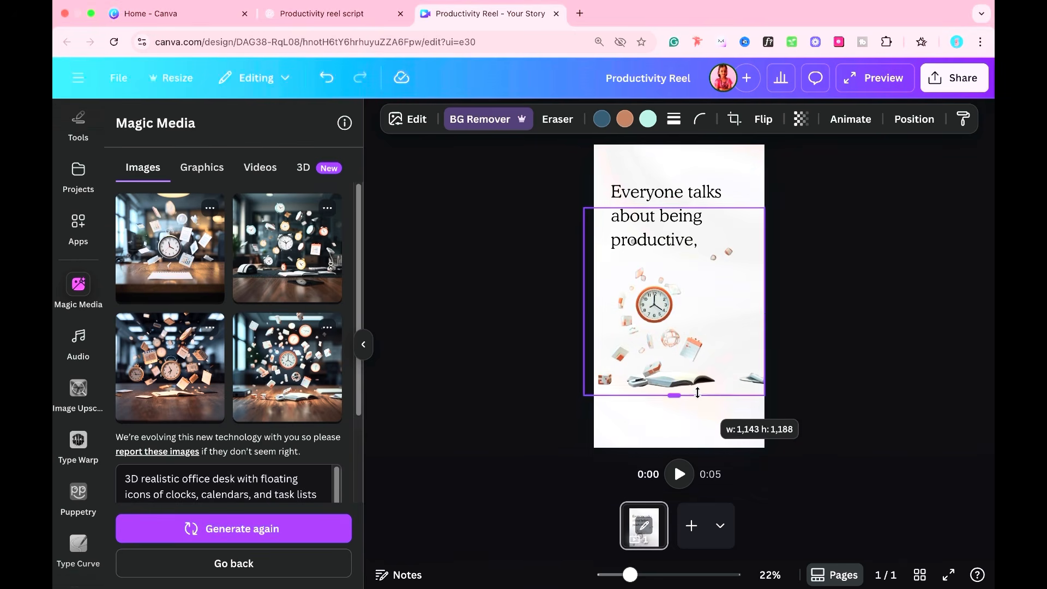
- Search the elements for "clock", add the red alarm clock photo, and delete the generated desk image from the page
text(c)
text(lock)
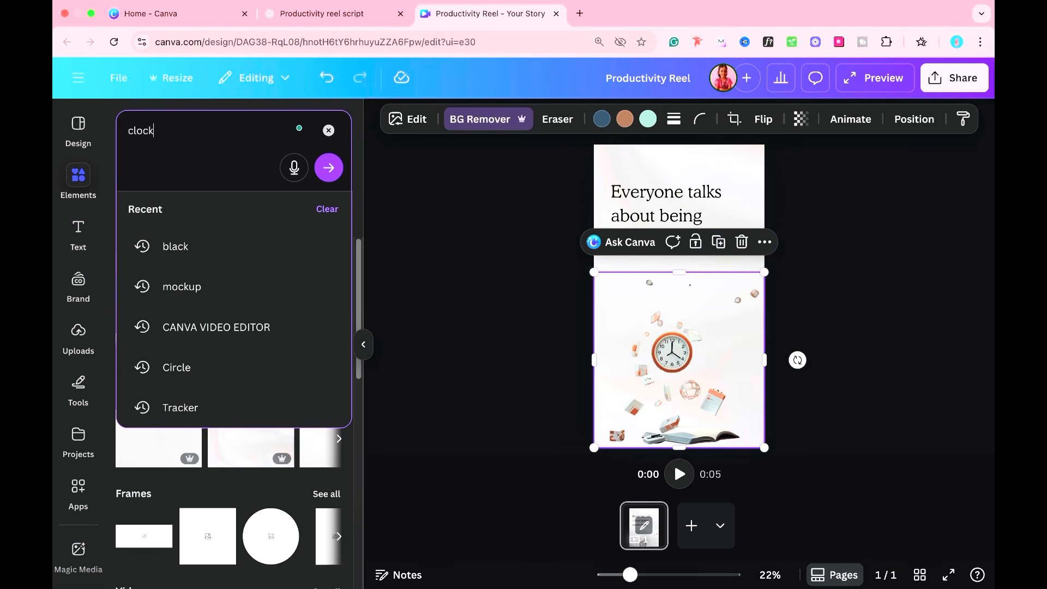
key(Return)
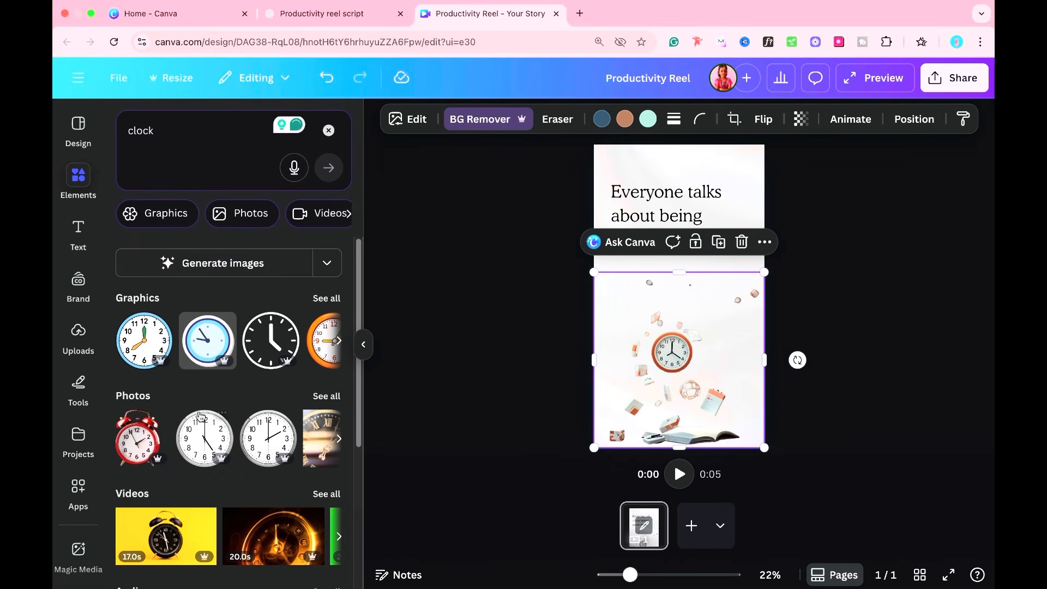
drag(138, 437, 676, 328)
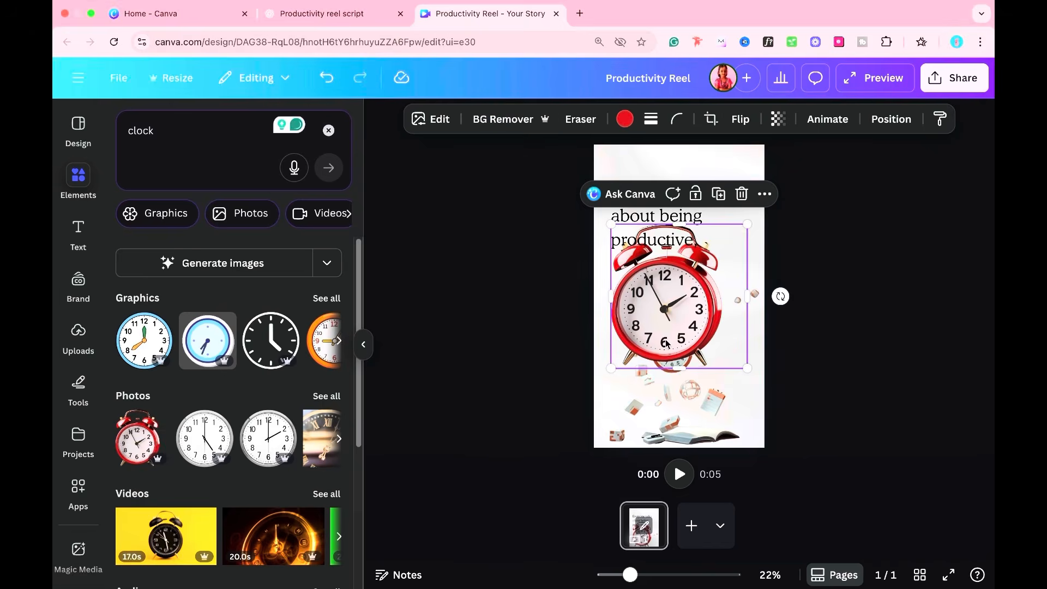
click(720, 240)
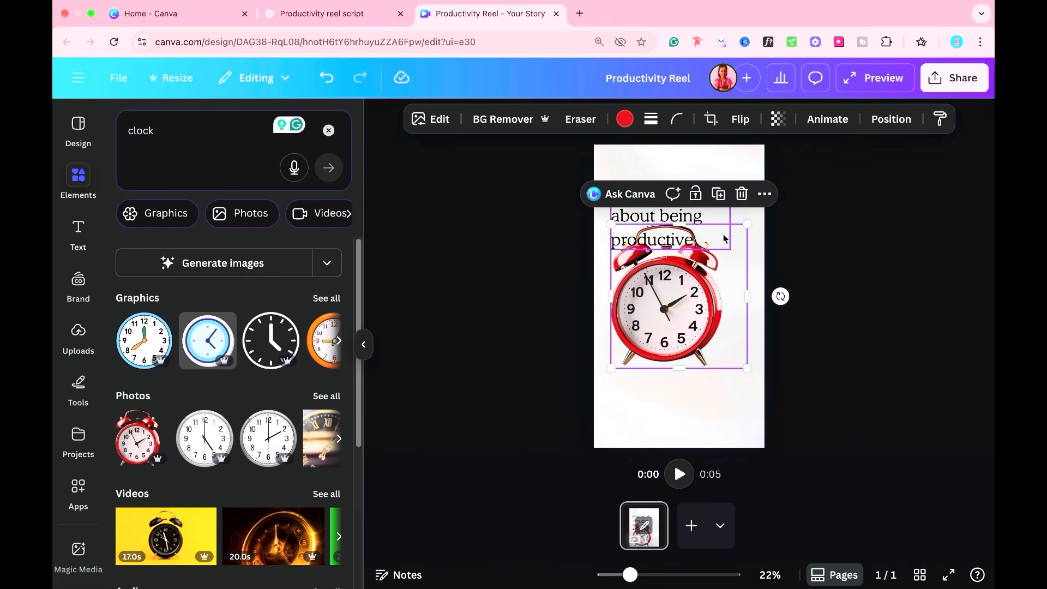
- Shrink the red alarm clock to about half its size and place it in the page's lower right area
drag(747, 224, 695, 273)
drag(663, 312, 711, 375)
click(830, 320)
- Split the line into two text boxes, leaving "Everyone" in the first and putting "talks about being productive," in a duplicate below it
click(681, 235)
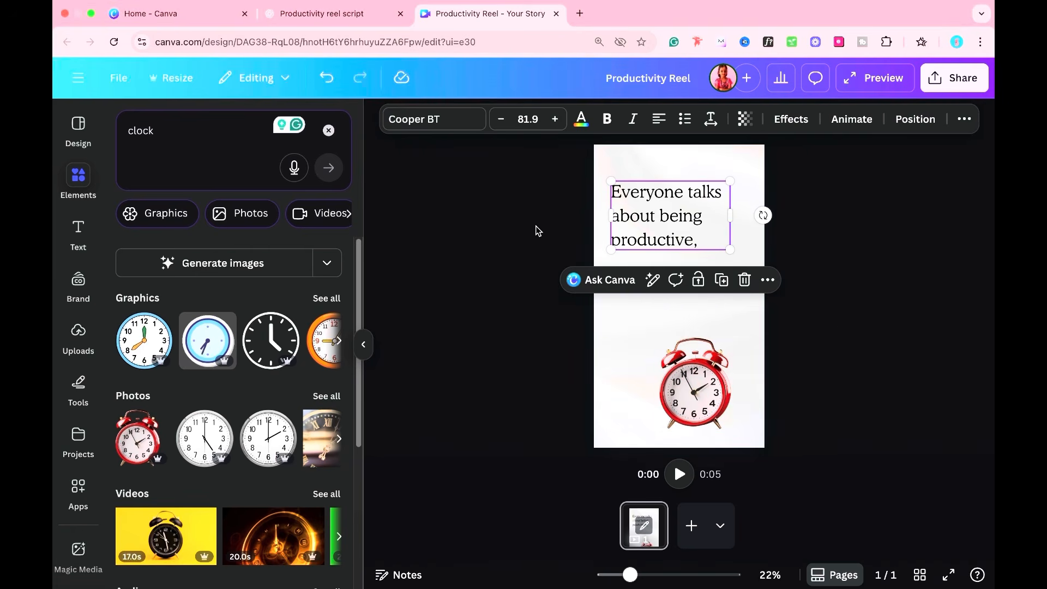
click(434, 119)
click(169, 187)
double_click(691, 217)
drag(689, 194, 703, 241)
key(super+c)
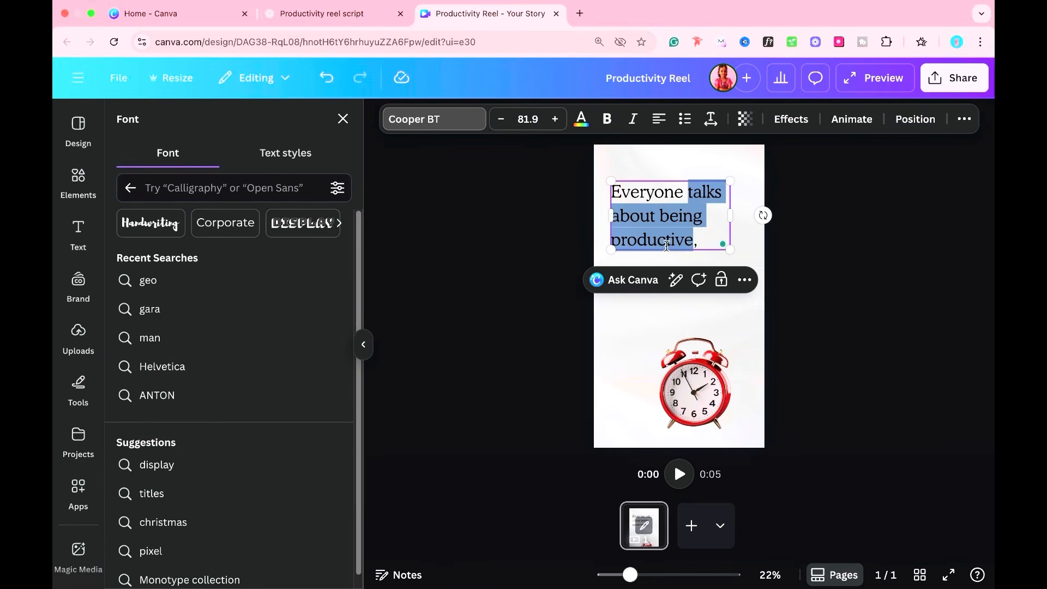
key(BackSpace)
drag(731, 191, 654, 216)
key(super+d)
double_click(655, 215)
key(super+v)
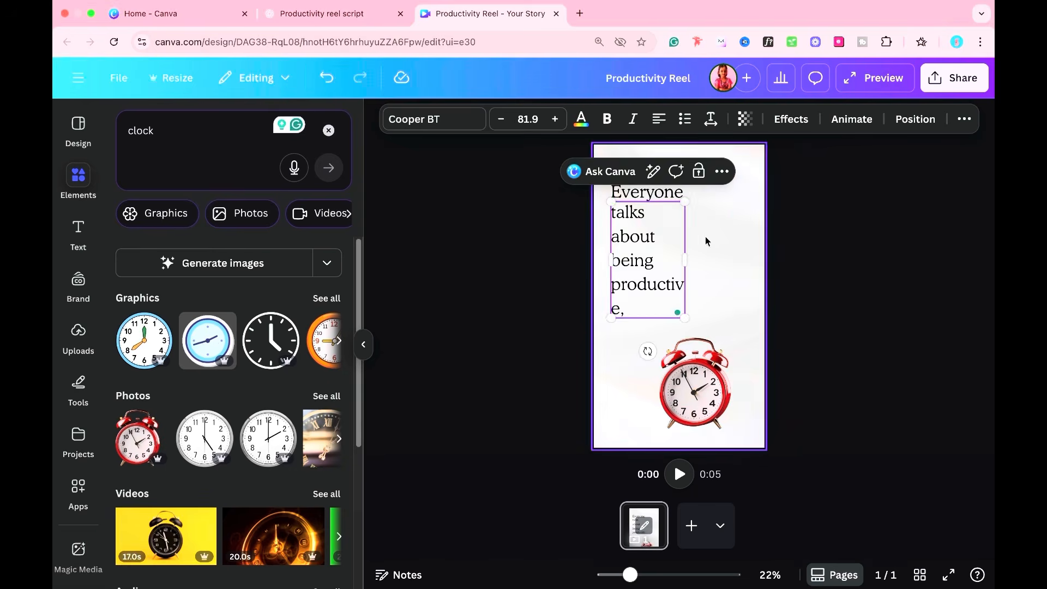
- Widen the "talks about being productive," text box to wrap over three lines and set its font size to 100
drag(686, 258, 749, 245)
click(528, 119)
text(100)
key(Return)
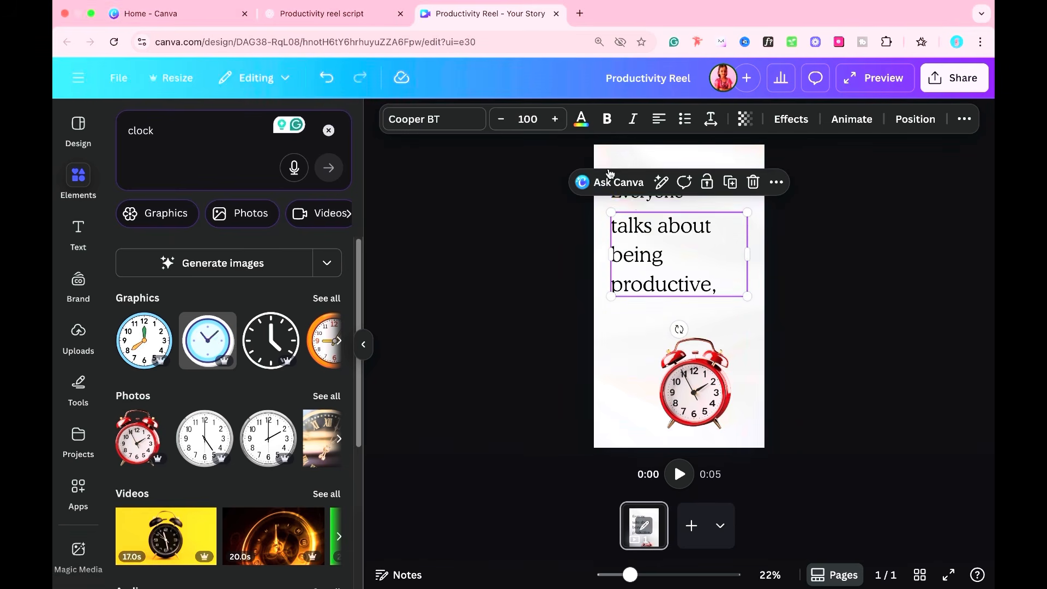
- Change the font of the word "Everyone" to Anton
click(647, 196)
click(404, 127)
text(anto)
click(194, 249)
click(523, 246)
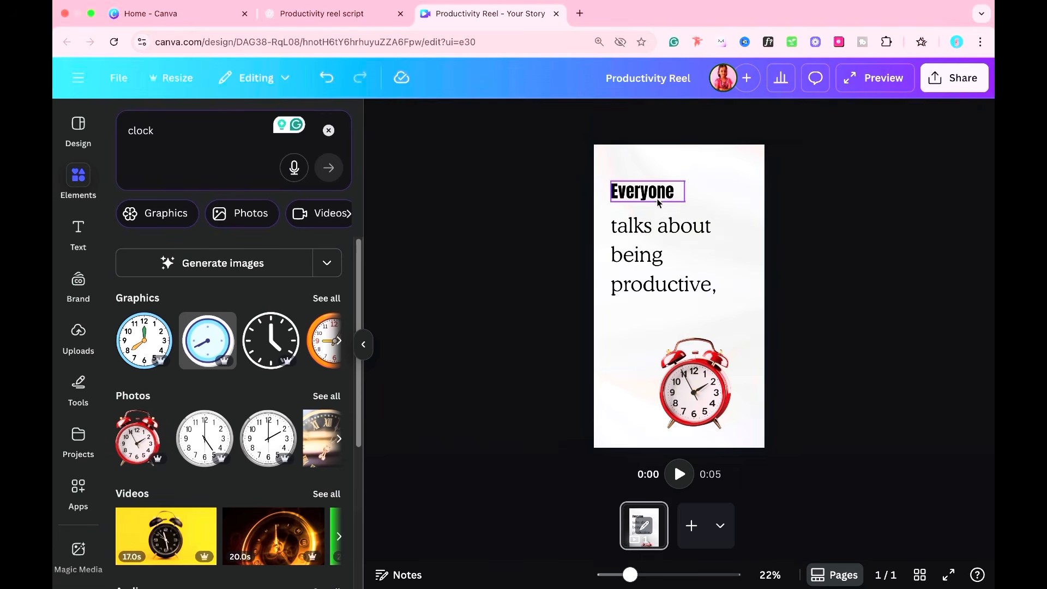
- Enlarge "Everyone" to about the width of the lines below it and nudge the lower text box down slightly
click(658, 203)
drag(685, 203, 728, 216)
click(785, 276)
drag(699, 264, 698, 270)
click(807, 253)
- Group the two text boxes and colour the word "Everyone" red
click(663, 203)
shift+click(679, 267)
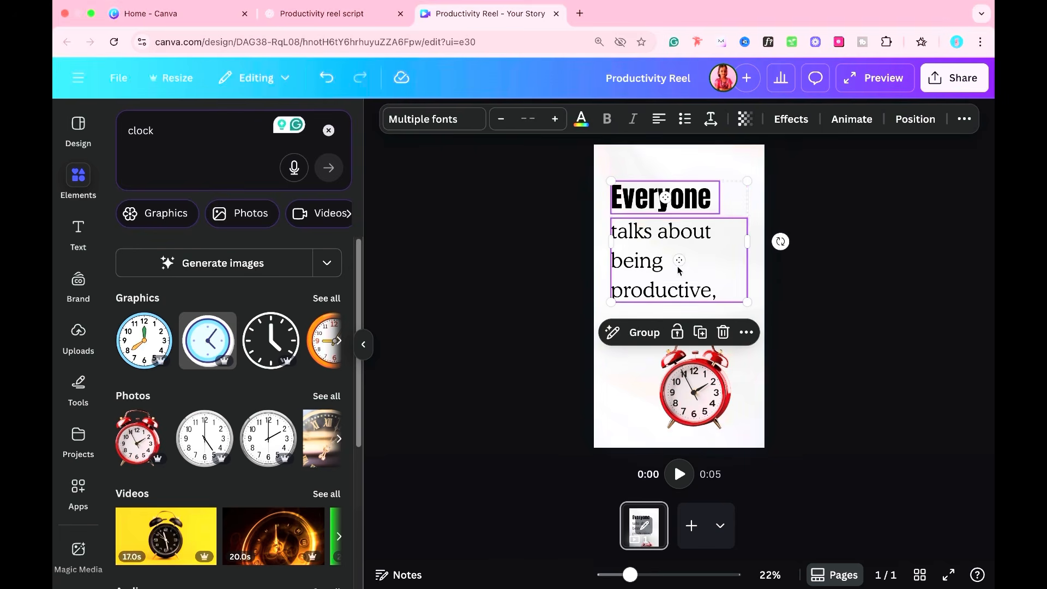
click(644, 332)
click(662, 199)
click(581, 119)
click(198, 430)
click(478, 396)
- Scale the grouped text down to about three quarters of its size and move it lower on the page
click(671, 262)
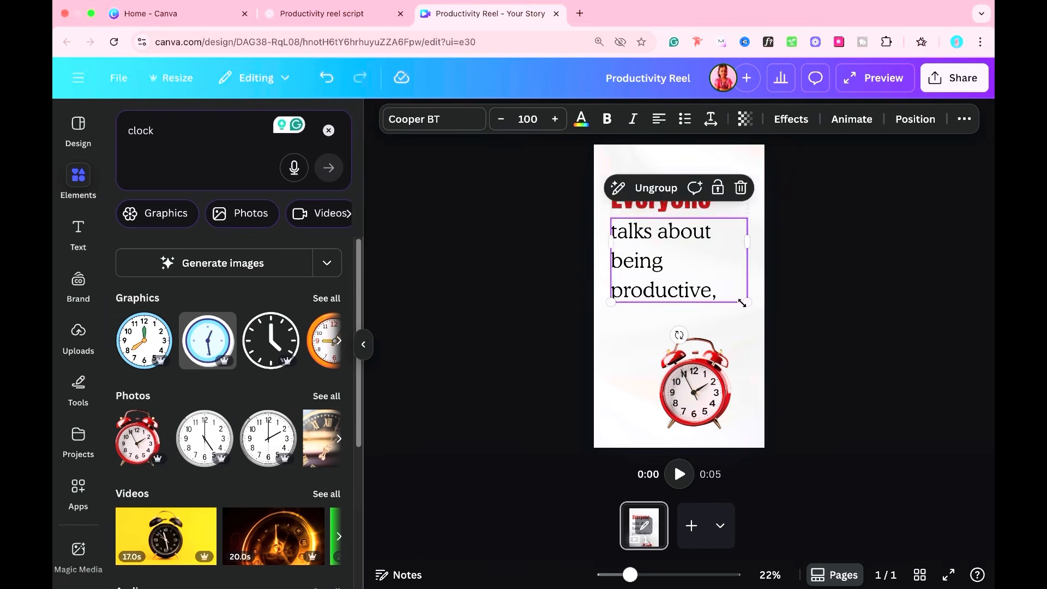
drag(747, 304, 708, 266)
drag(669, 248, 669, 279)
- Tilt the alarm clock slightly clockwise and place it just below the text on the page's right side
drag(701, 390, 728, 305)
drag(775, 344, 765, 333)
drag(725, 366, 711, 364)
drag(724, 297, 705, 365)
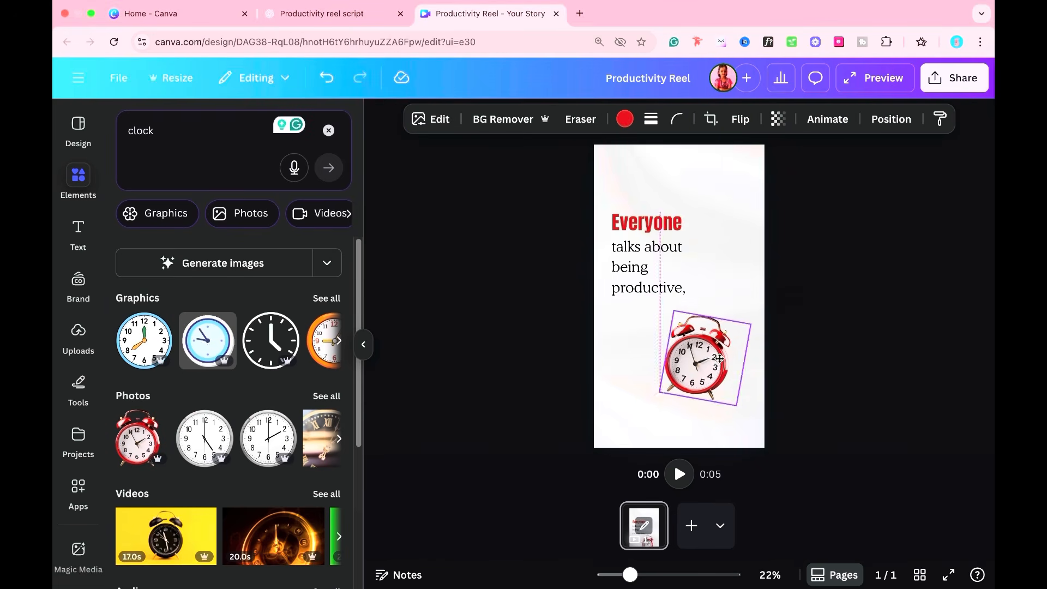
drag(578, 188, 813, 346)
click(843, 247)
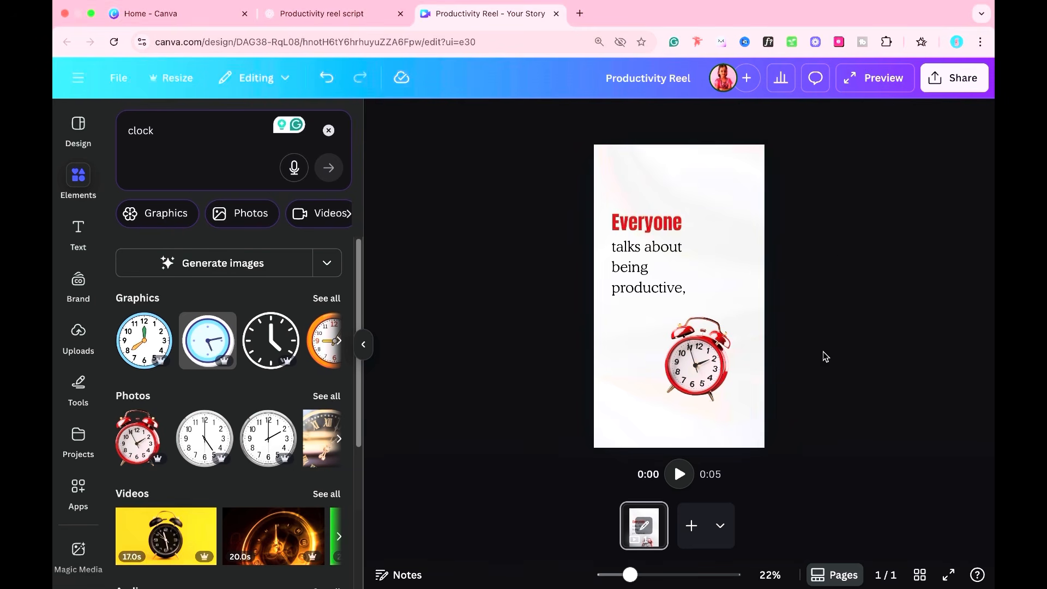
- Open the page in the video timeline and ungroup the text so each text box has its own track
click(643, 525)
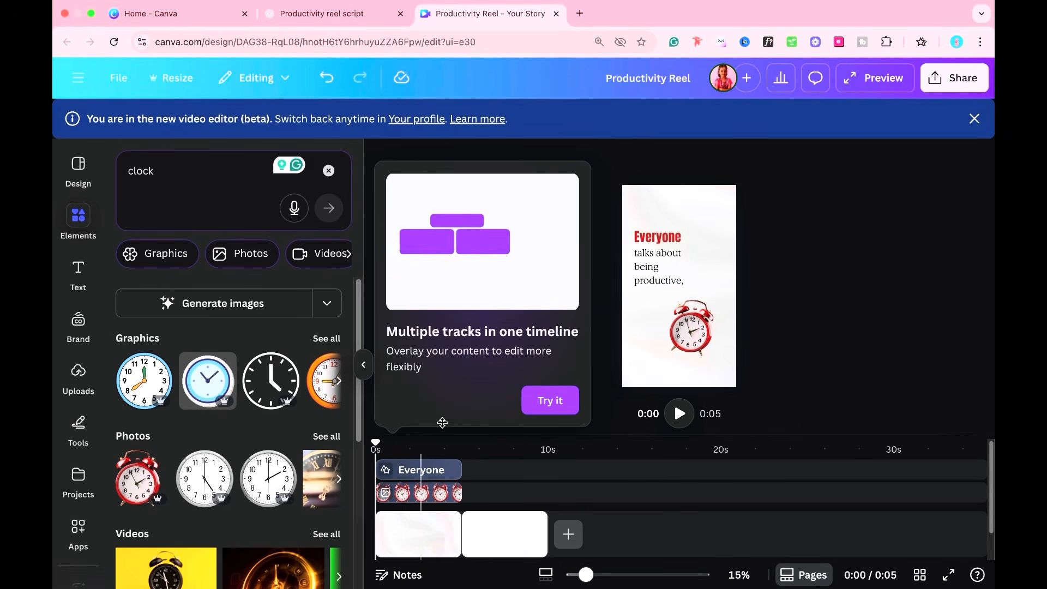
click(683, 263)
click(638, 215)
click(753, 274)
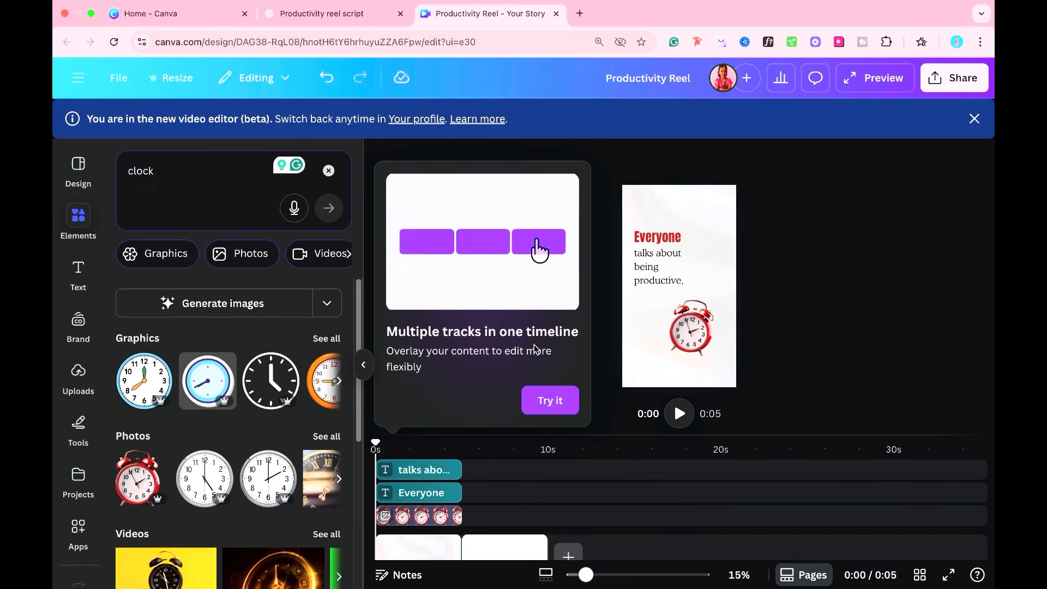
- Trim the start of the "talks about being productive," track so it begins slightly after "Everyone", and play the timing back
click(363, 365)
click(281, 402)
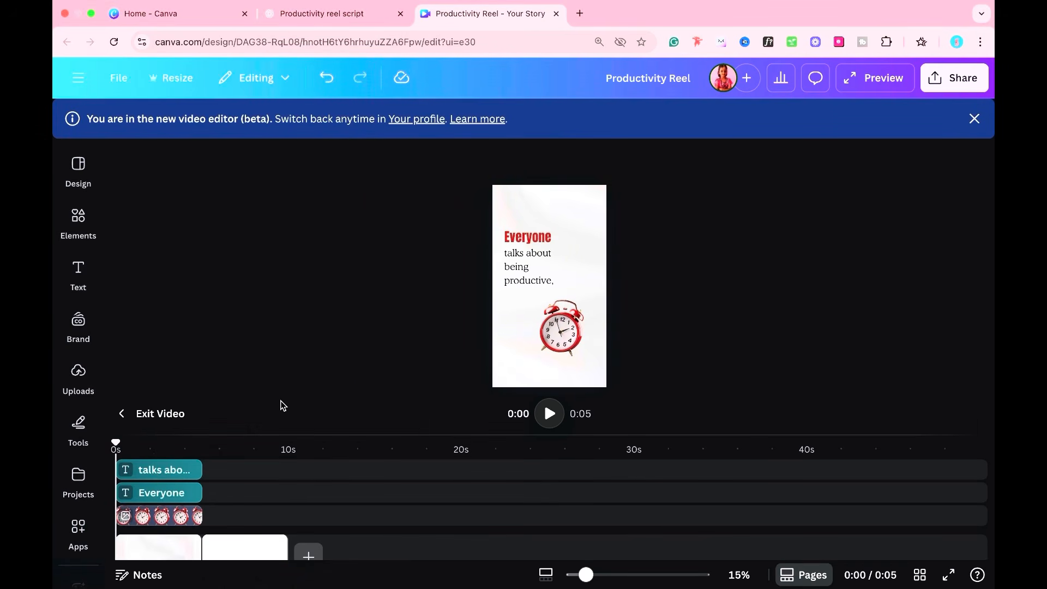
click(155, 476)
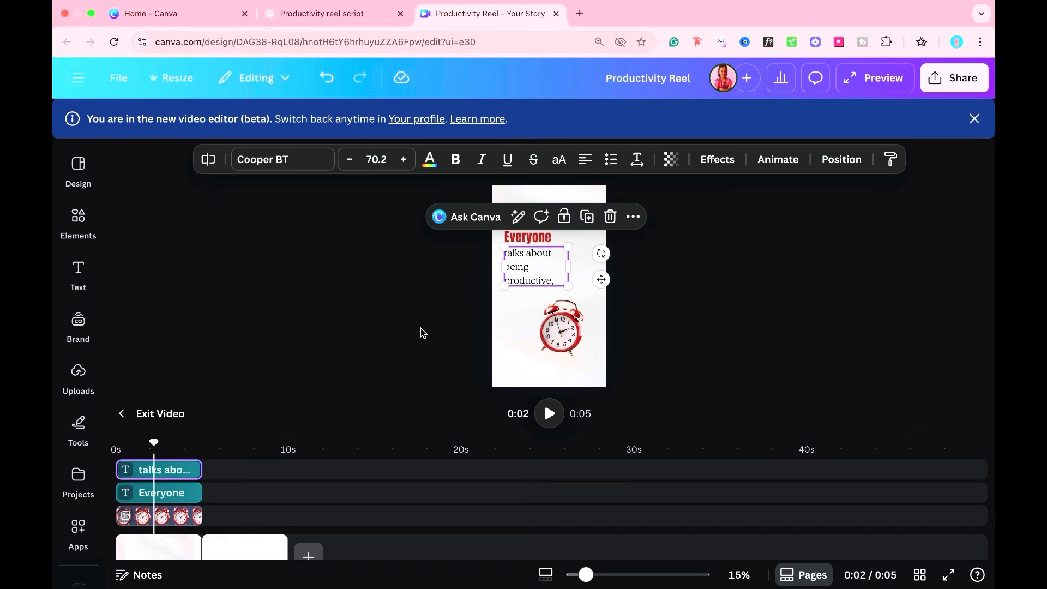
drag(119, 493, 121, 445)
click(136, 494)
key(space)
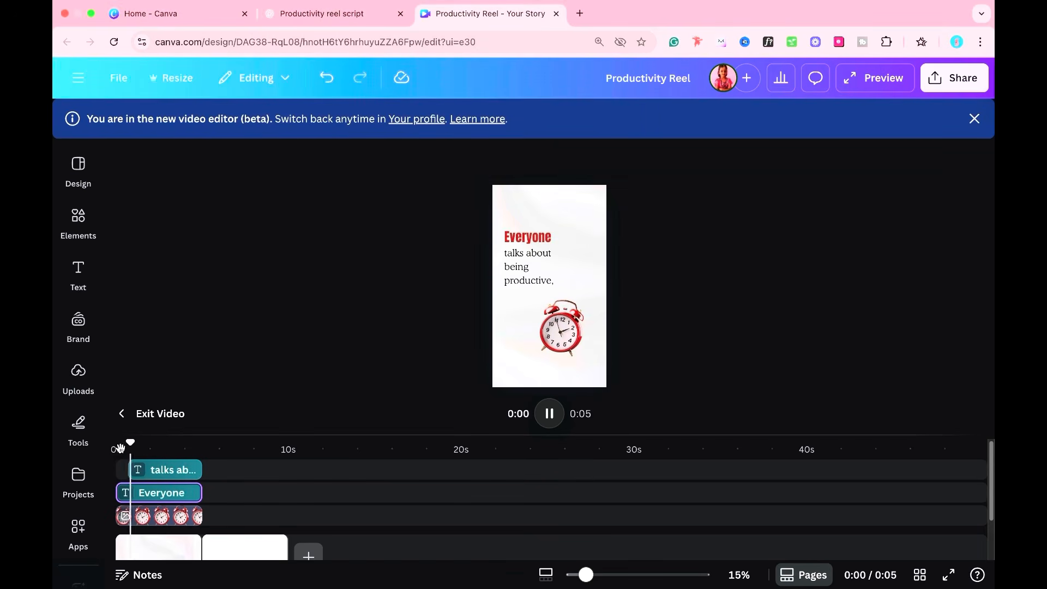
key(space)
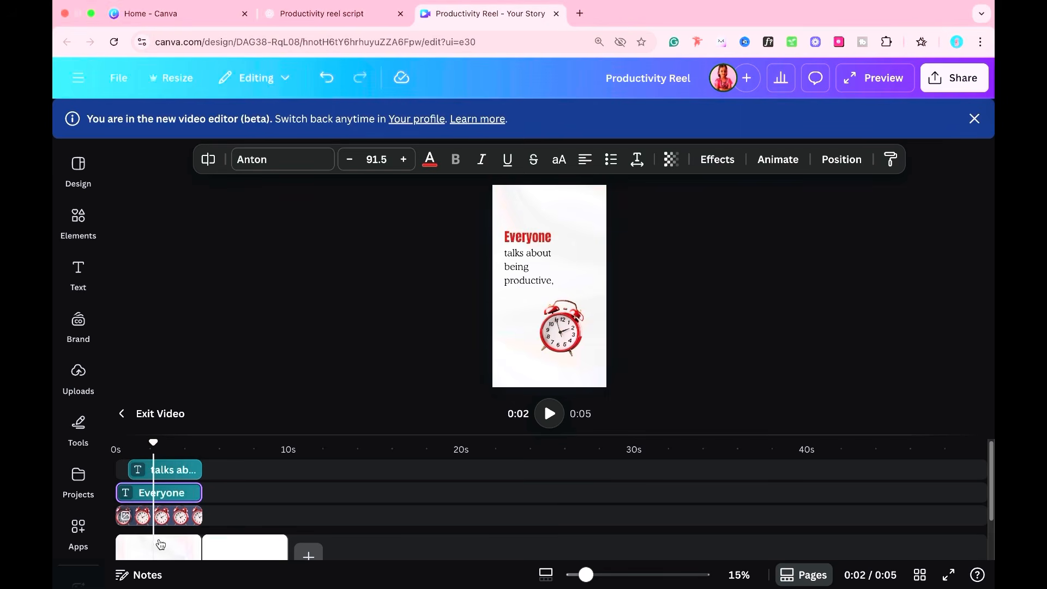
- Trim the start of the alarm clock's track so it appears after both text lines, and return the playhead to 0 s
click(164, 522)
drag(123, 517, 150, 518)
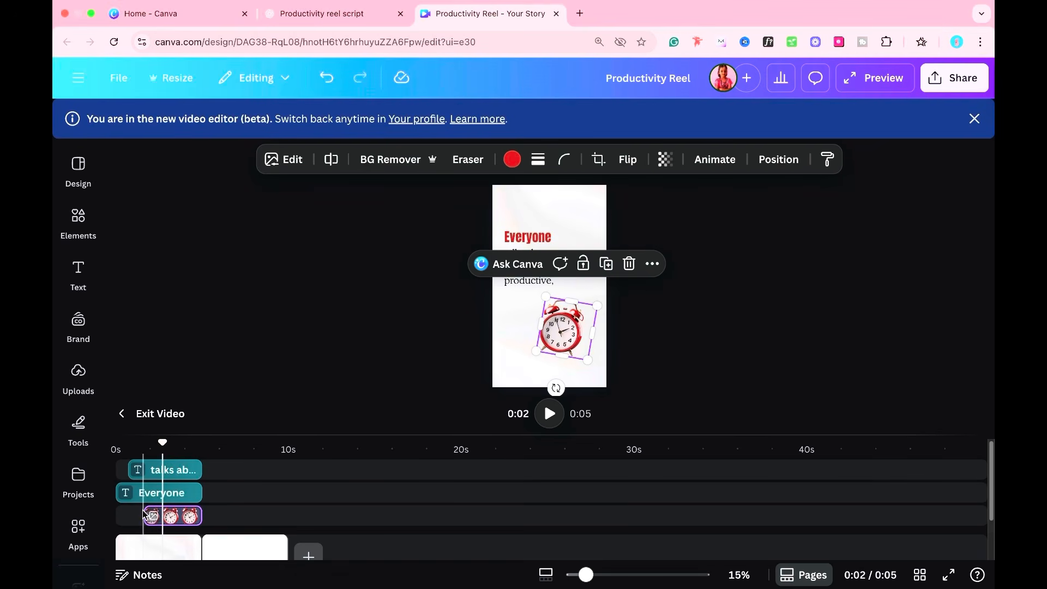
click(144, 515)
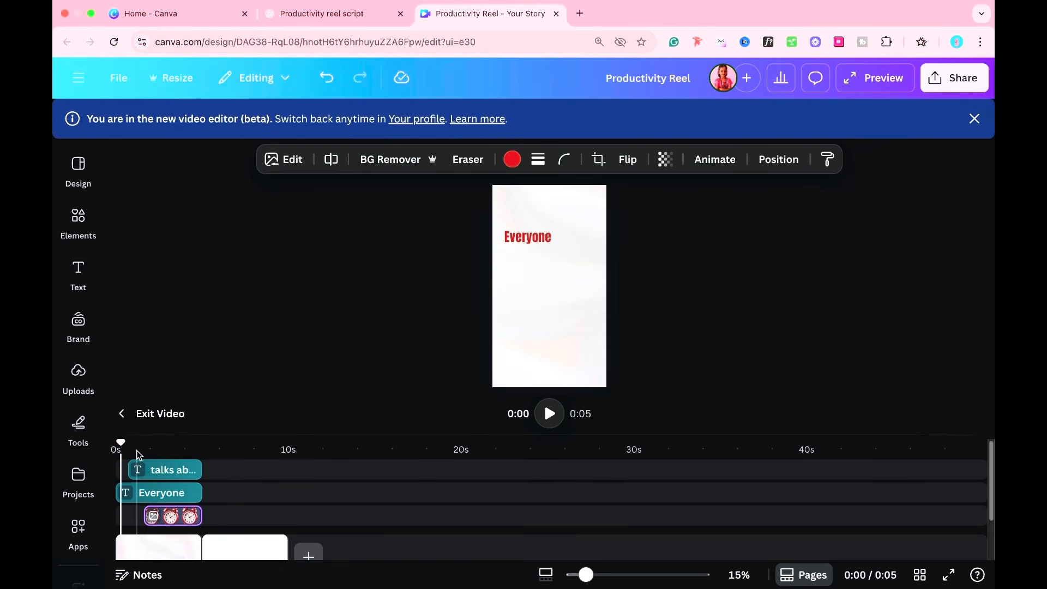
drag(124, 448, 116, 448)
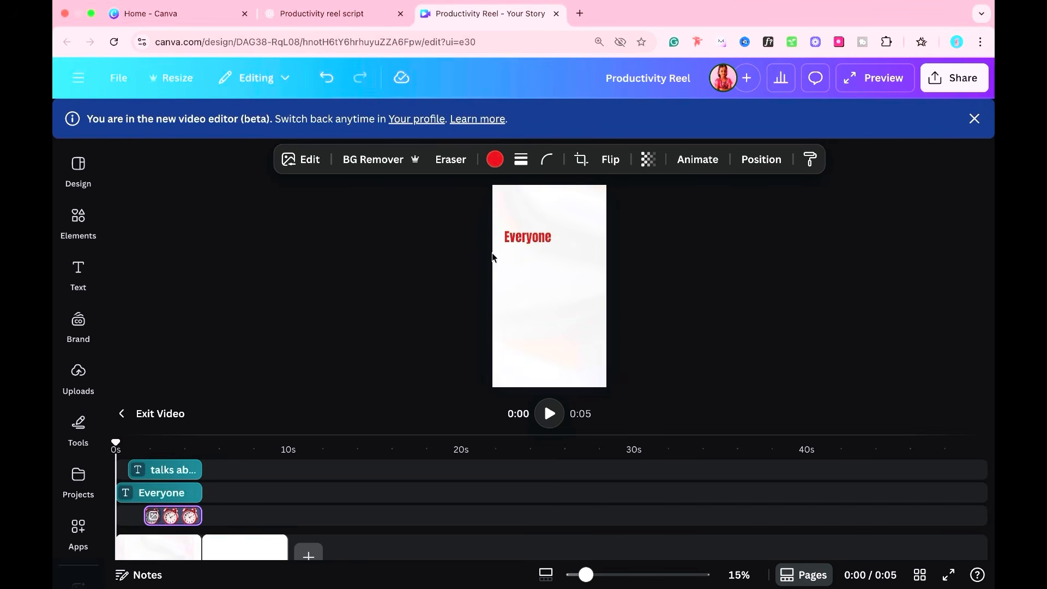
- Apply the Ascend animation to the "Everyone" text
click(698, 160)
scroll(230, 357, down, 2)
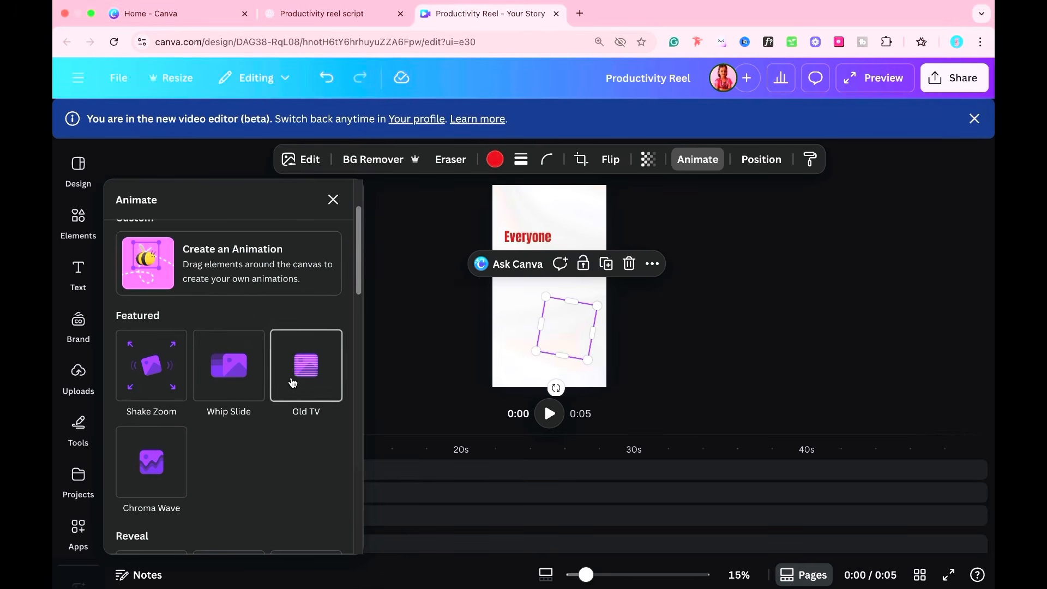
click(528, 232)
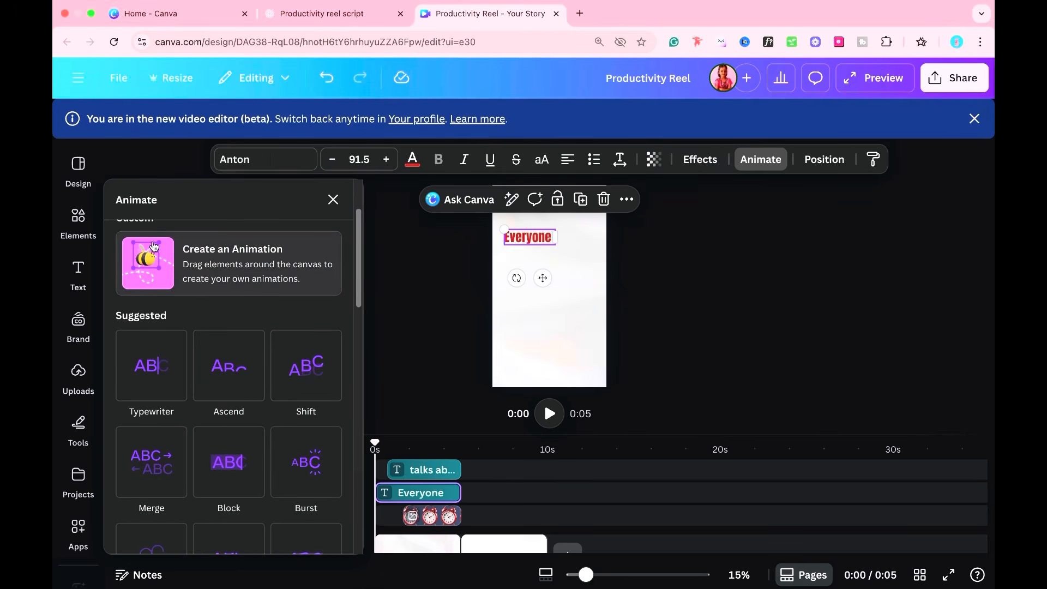
scroll(169, 246, up, 2)
scroll(180, 279, down, 4)
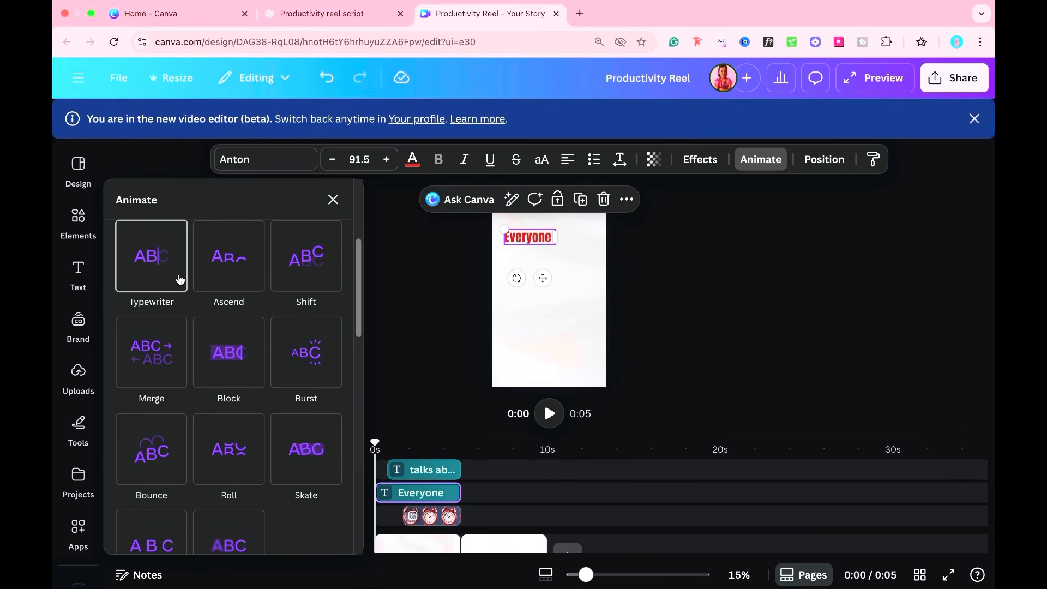
click(218, 275)
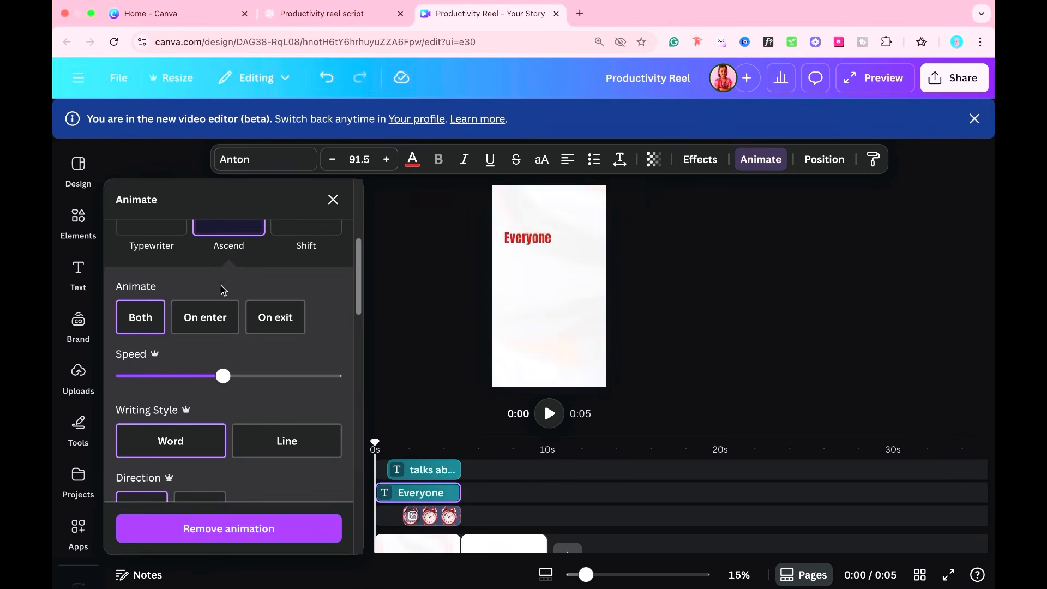
- Apply the Ascend animation to the "talks about being productive," text
click(426, 478)
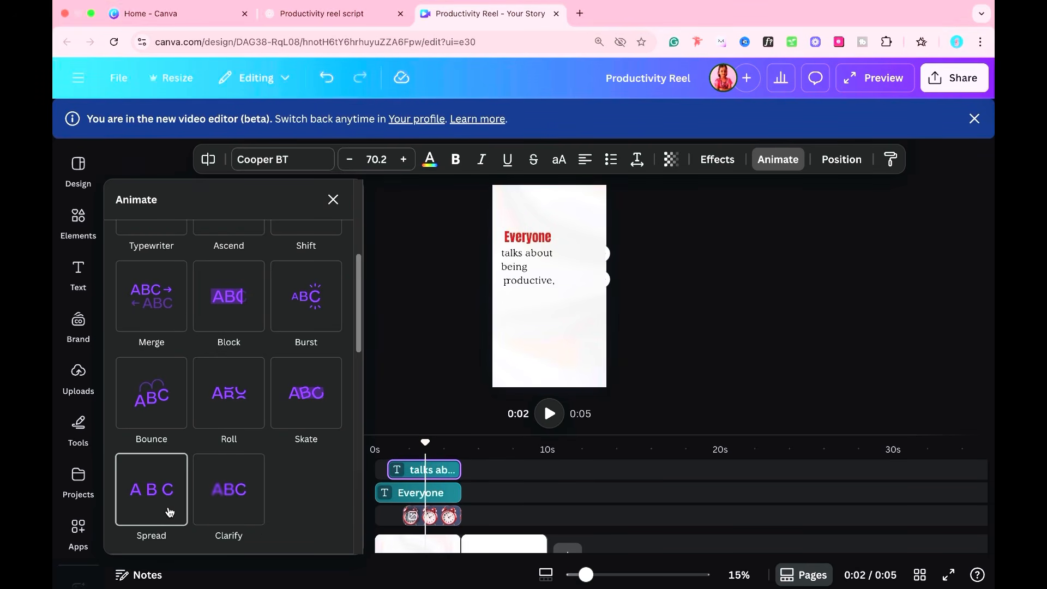
scroll(215, 462, up, 5)
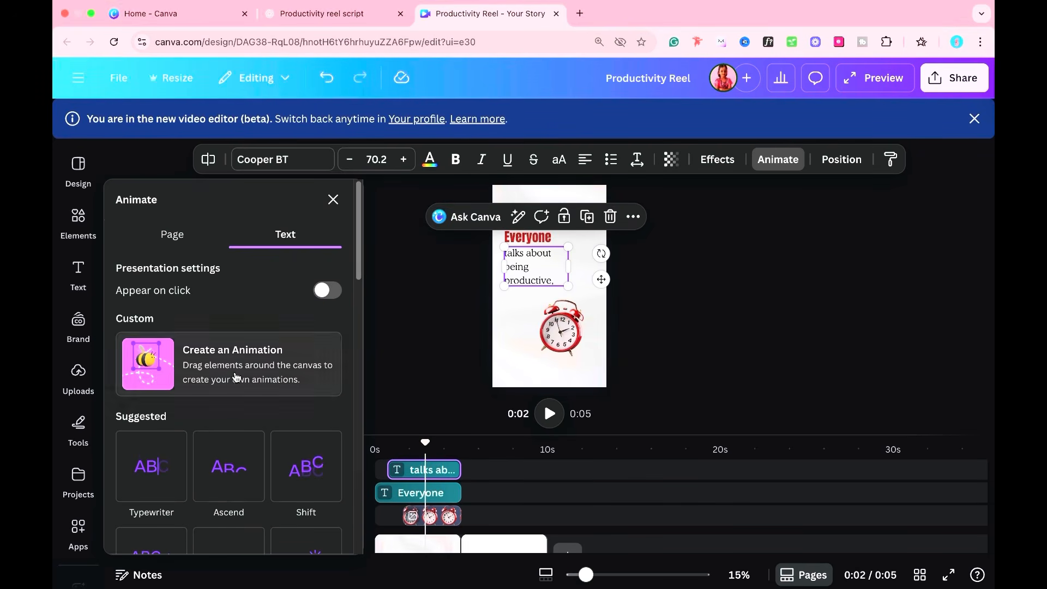
click(215, 463)
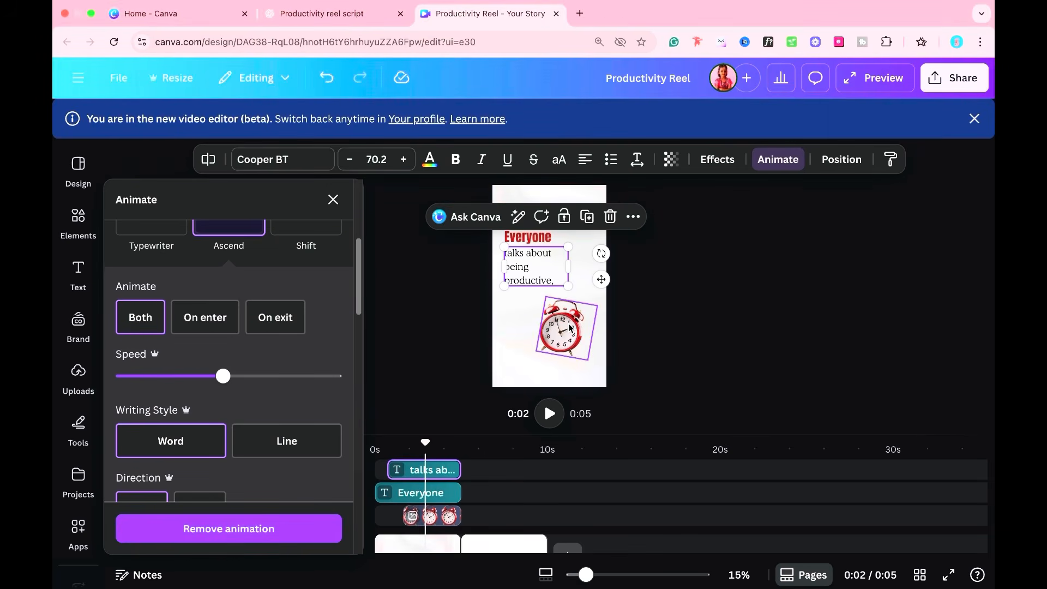
- Apply an animation to the alarm clock image and close the animation settings
click(569, 328)
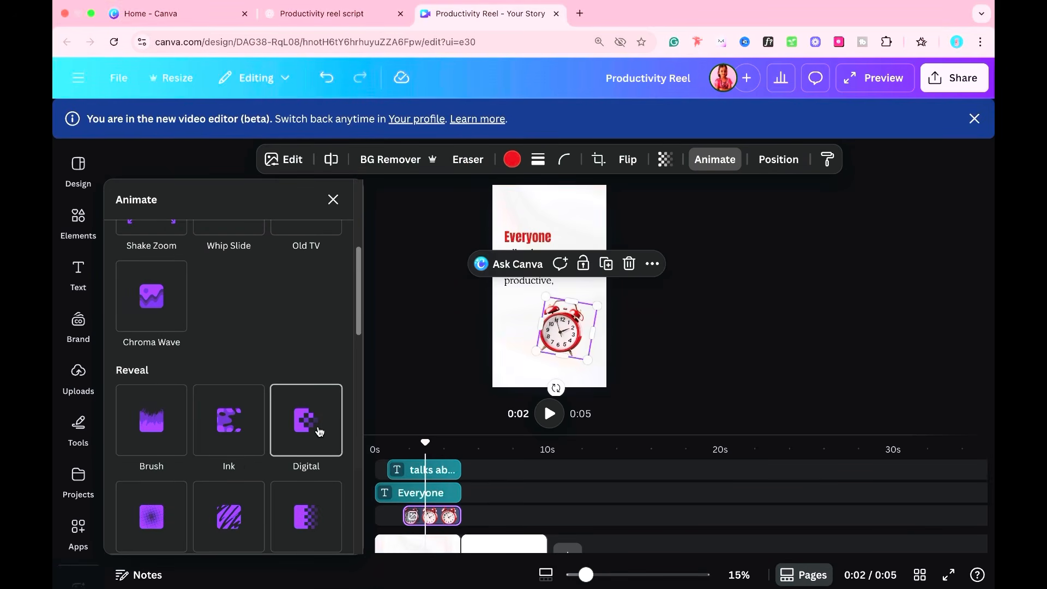
click(173, 451)
click(408, 376)
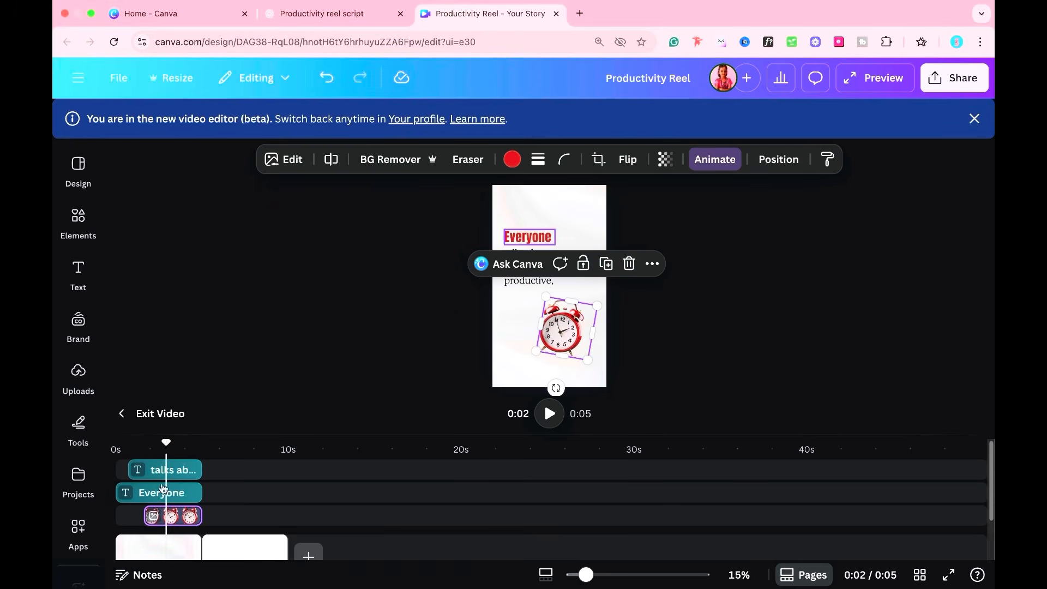
- Play the first page from the start to check the animated text and alarm clock
drag(167, 447, 115, 446)
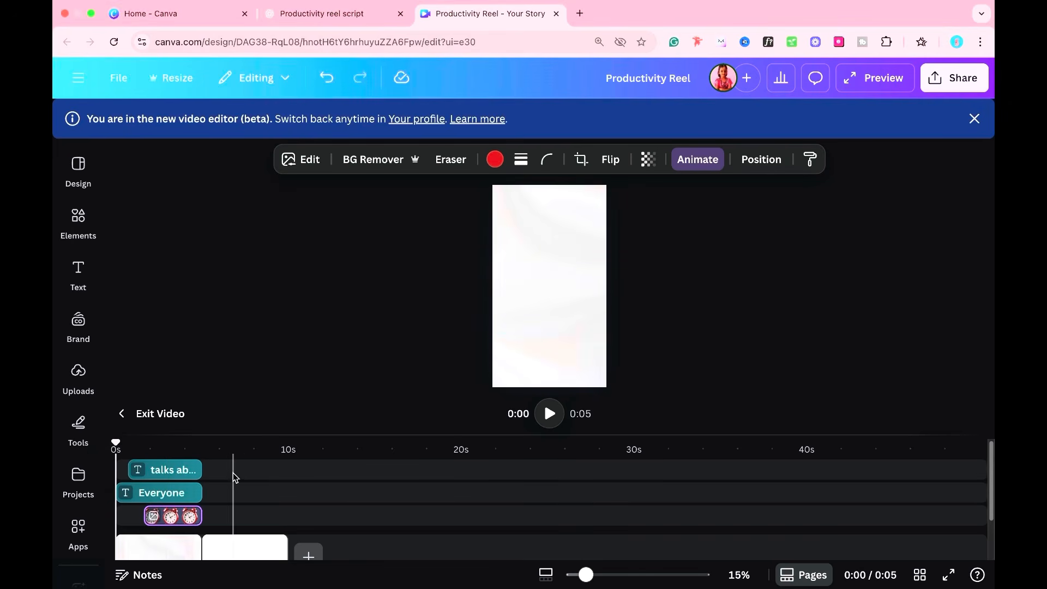
key(space)
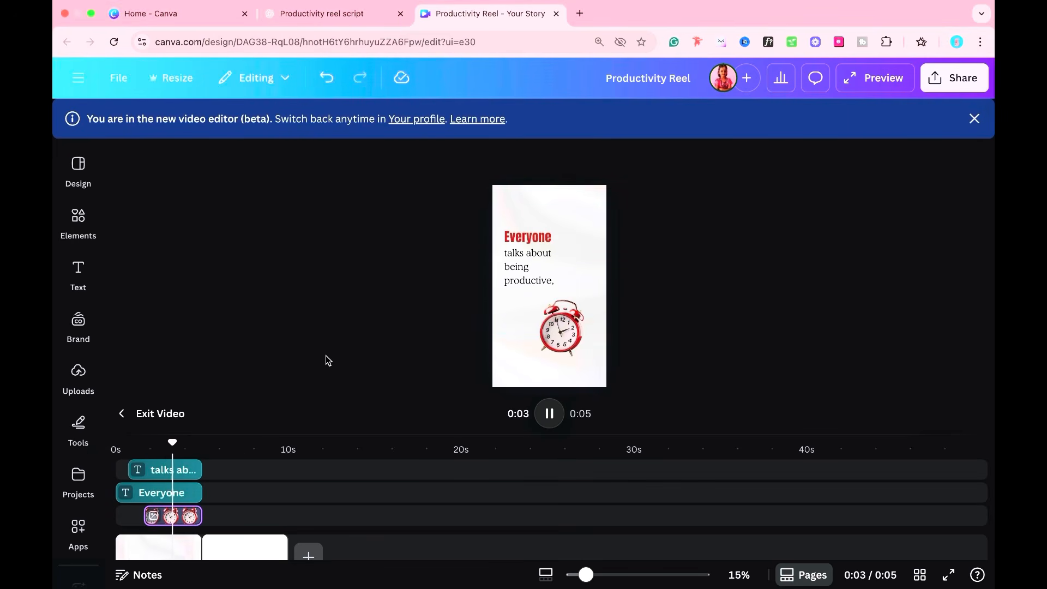
key(space)
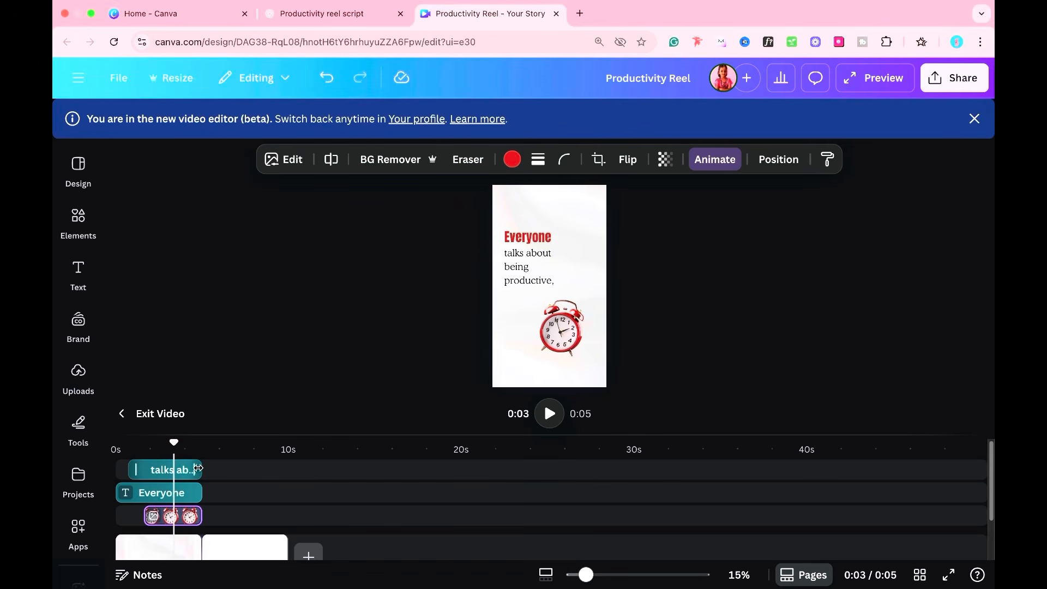
- Copy the first page's soft textured background onto the blank second page
scroll(198, 471, down, 3)
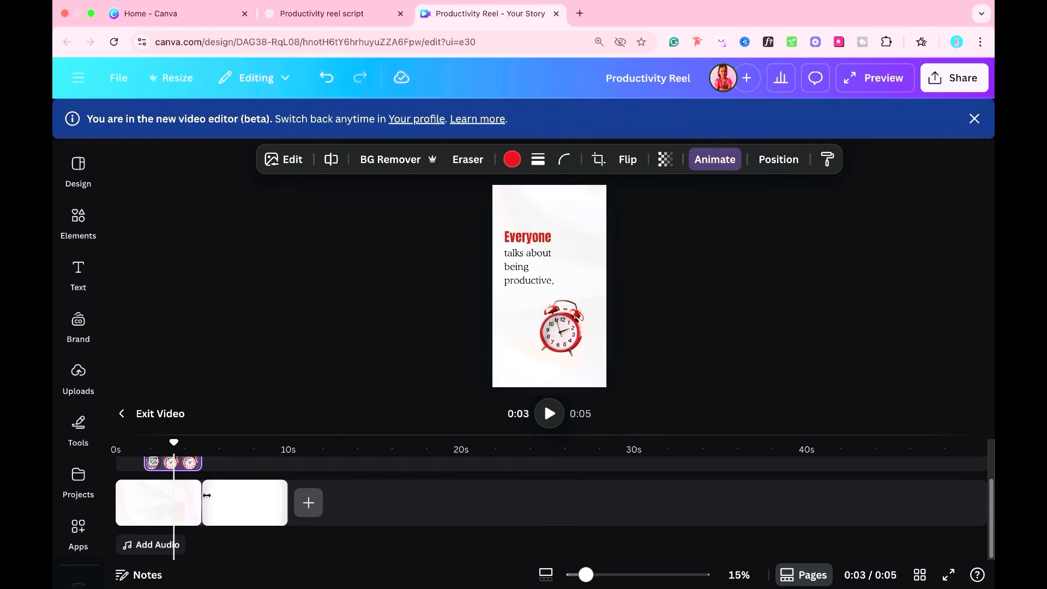
scroll(207, 494, up, 3)
scroll(208, 498, down, 1)
click(229, 536)
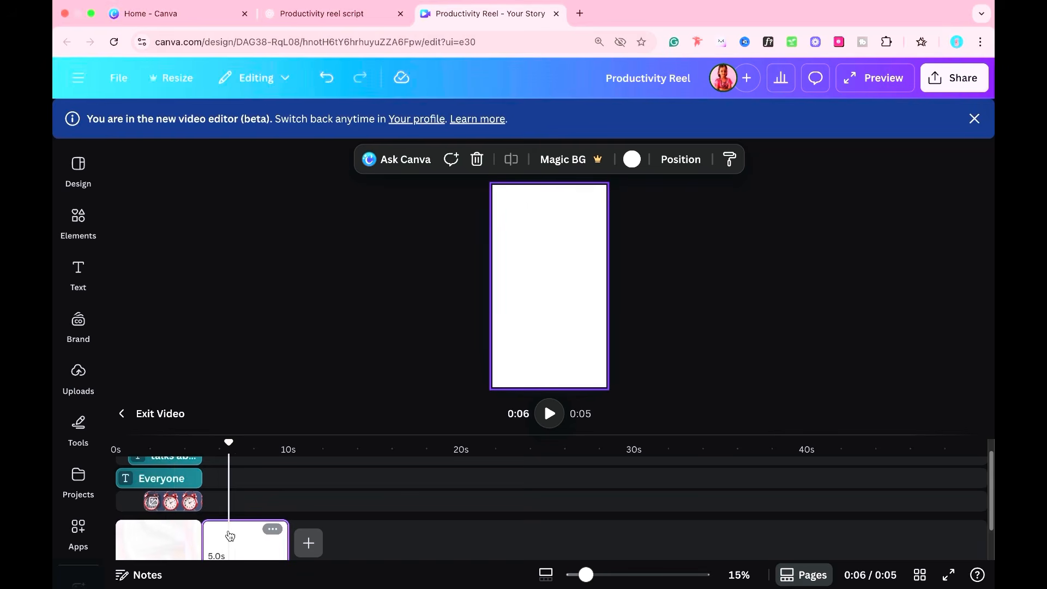
scroll(244, 533, down, 2)
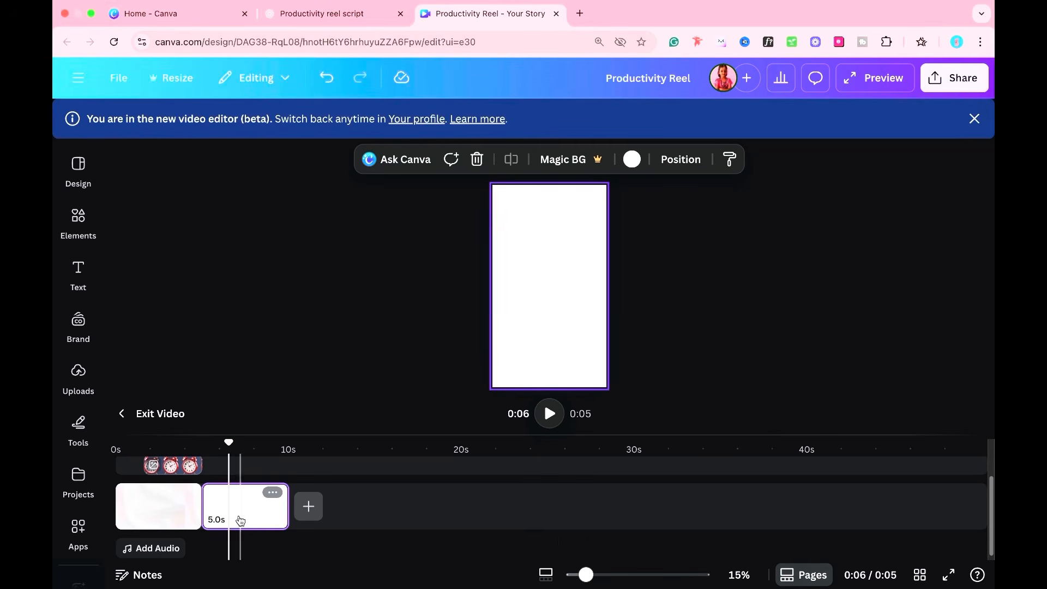
click(127, 519)
click(244, 518)
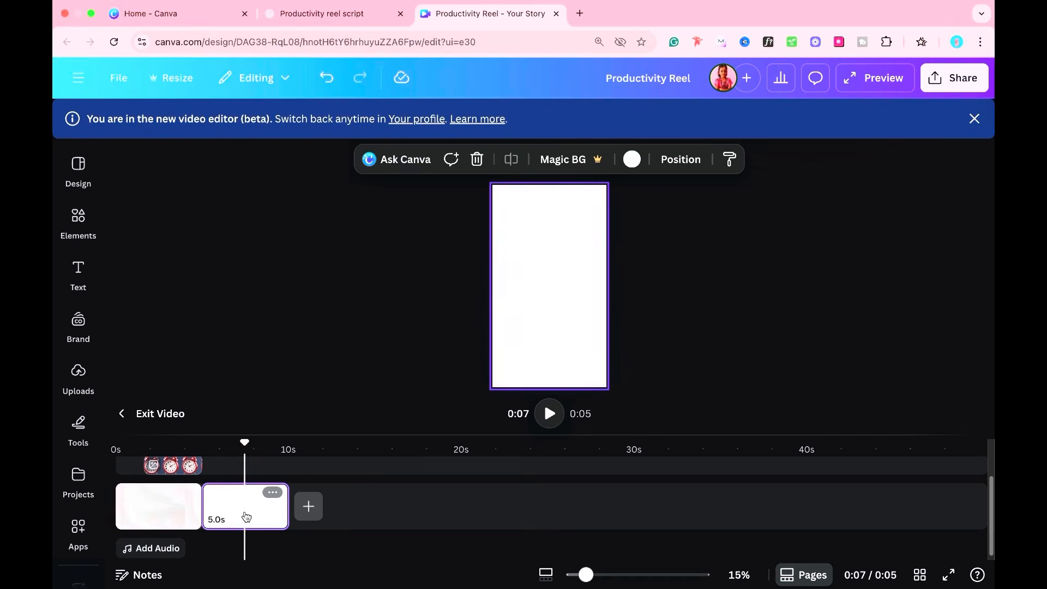
click(174, 519)
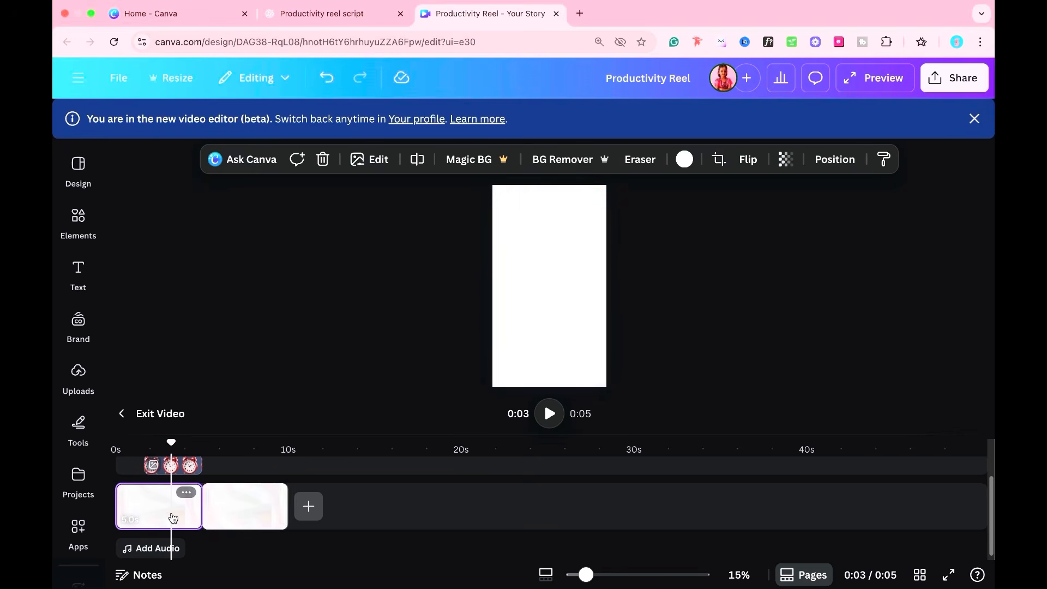
click(219, 510)
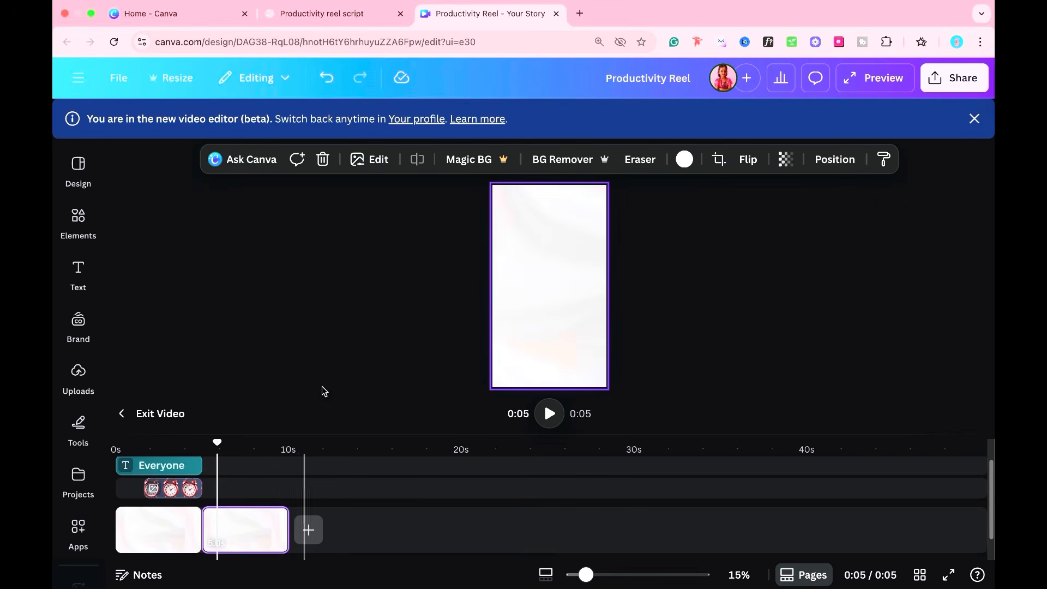
- In ChatGPT, copy the script line "but here's the truth — it's not about doing more, it's about doing what matters" and review the element prompts
click(337, 18)
scroll(335, 273, up, 5)
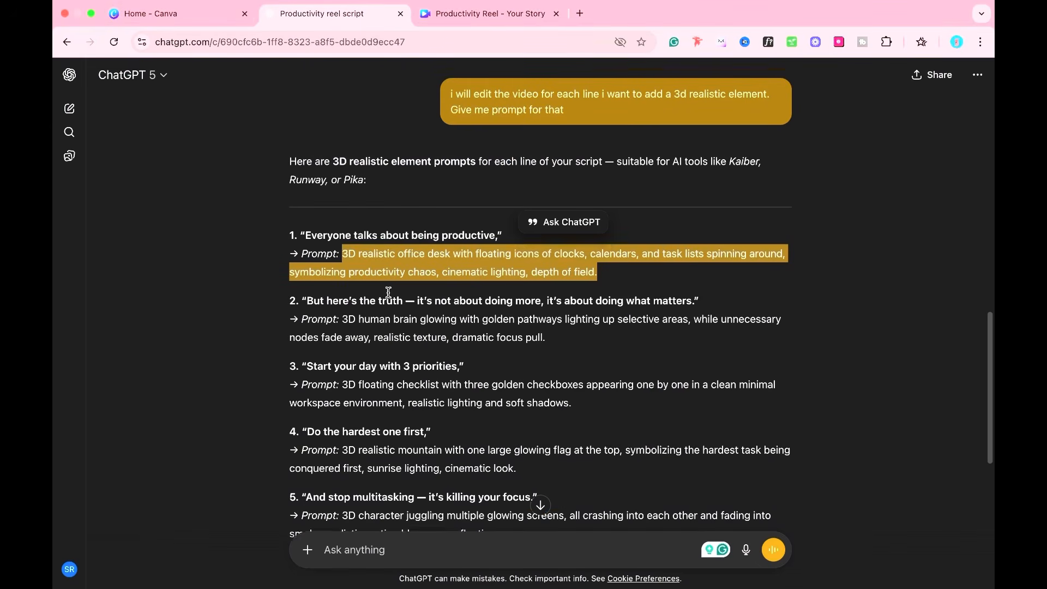
drag(291, 171, 646, 172)
key(ctrl+c)
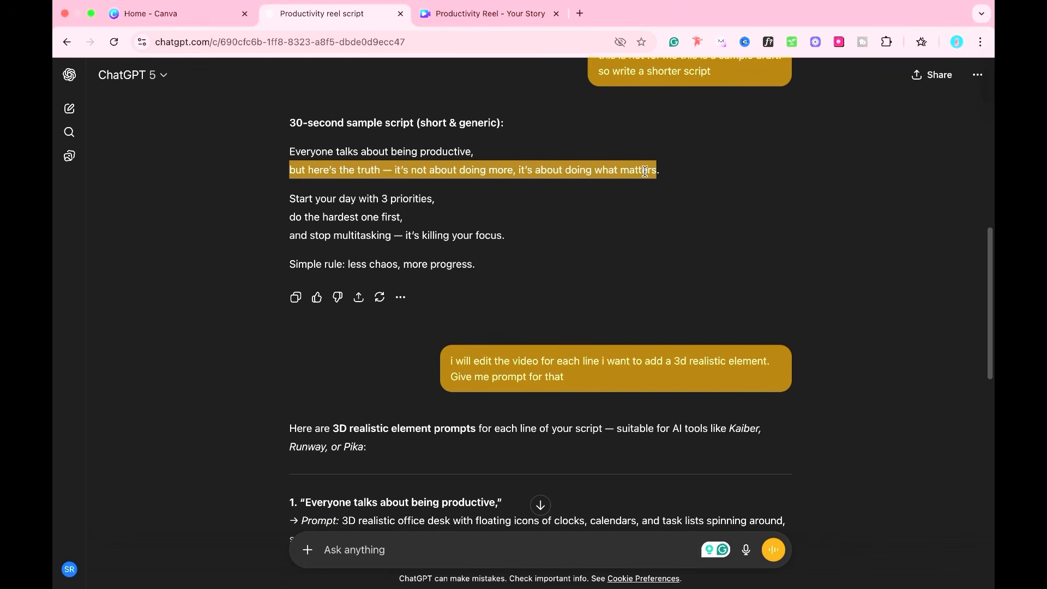
scroll(482, 278, down, 4)
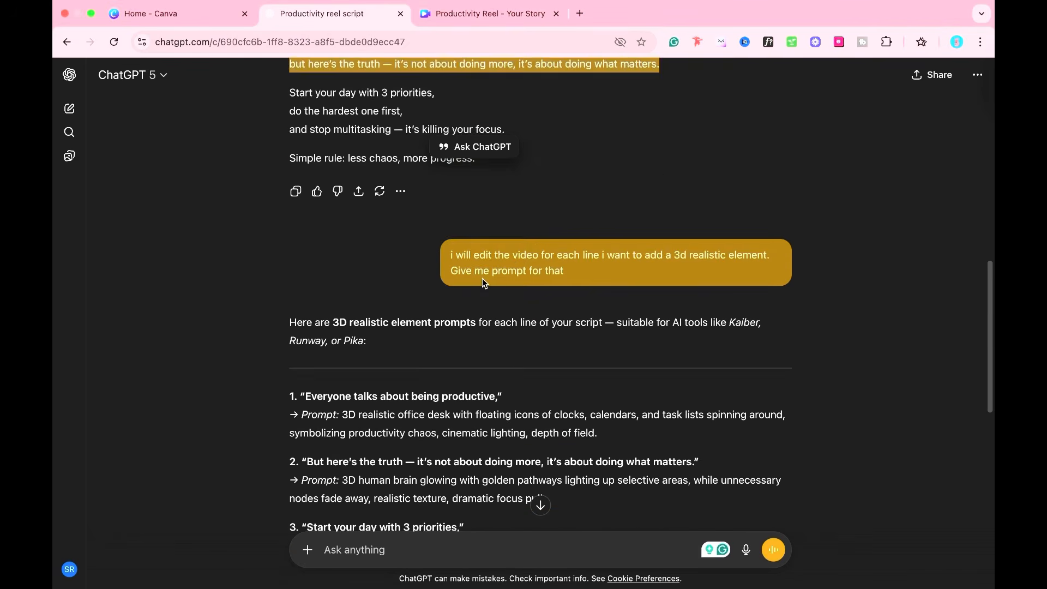
scroll(454, 375, down, 1)
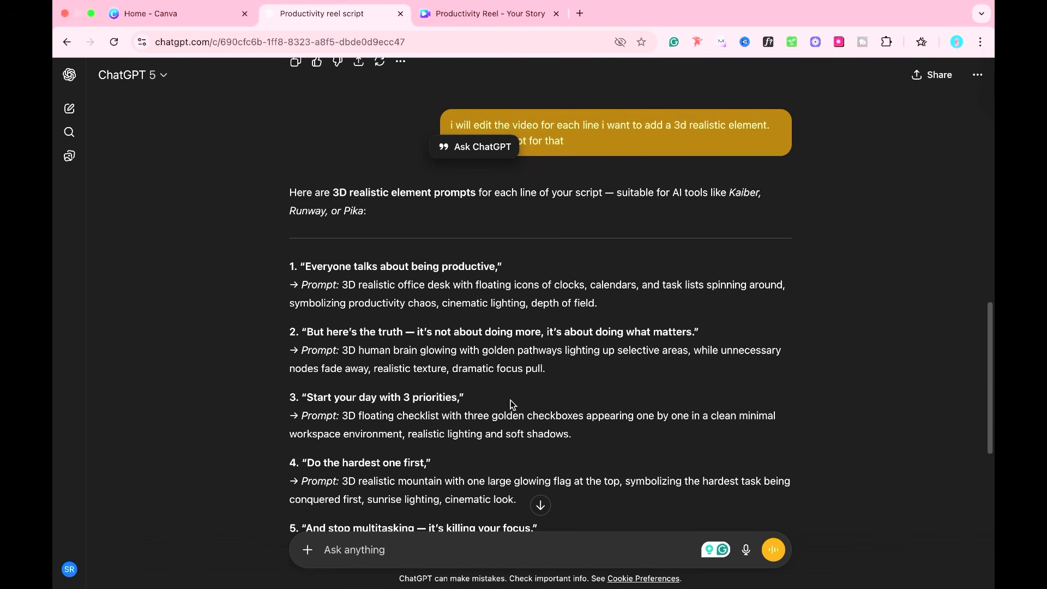
scroll(414, 416, down, 1)
scroll(316, 436, down, 1)
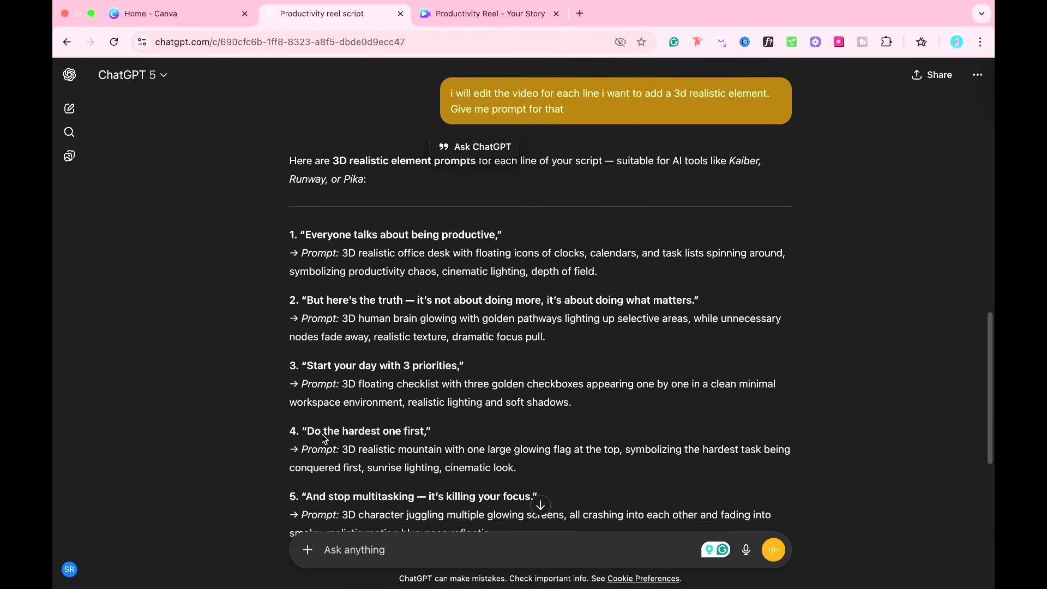
scroll(339, 418, down, 1)
- Back in Canva, duplicate the first page's two text boxes onto the second page at about 7 s and move them slightly up
click(455, 15)
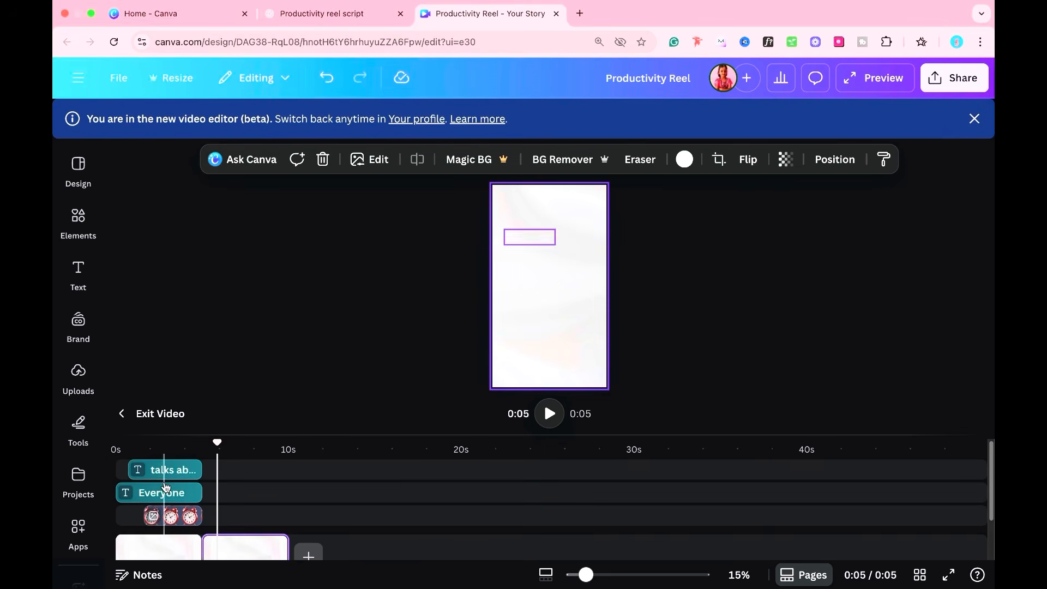
click(162, 482)
drag(472, 239, 521, 272)
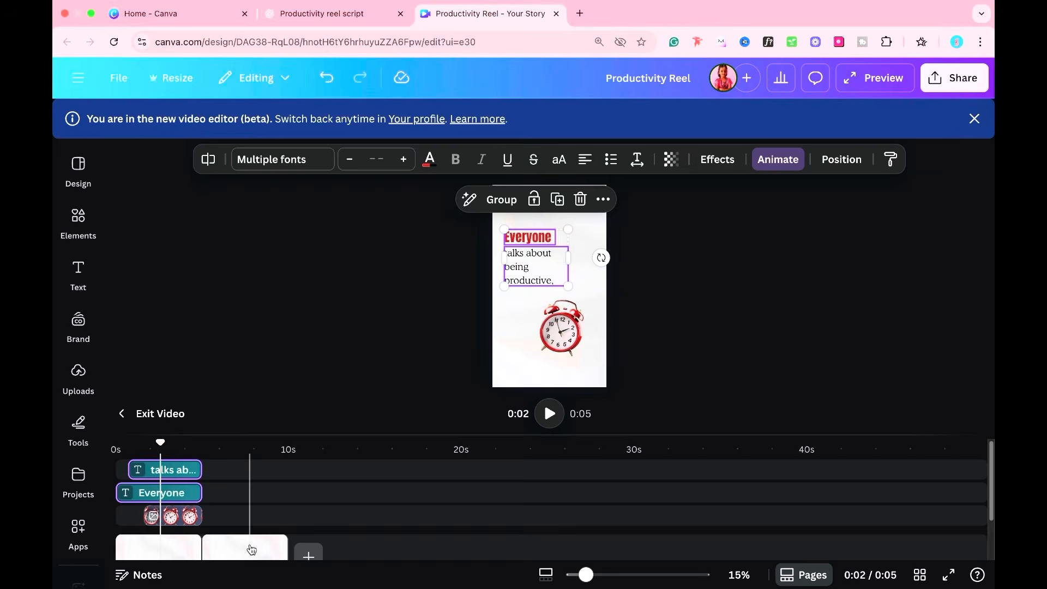
click(251, 549)
key(ctrl+v)
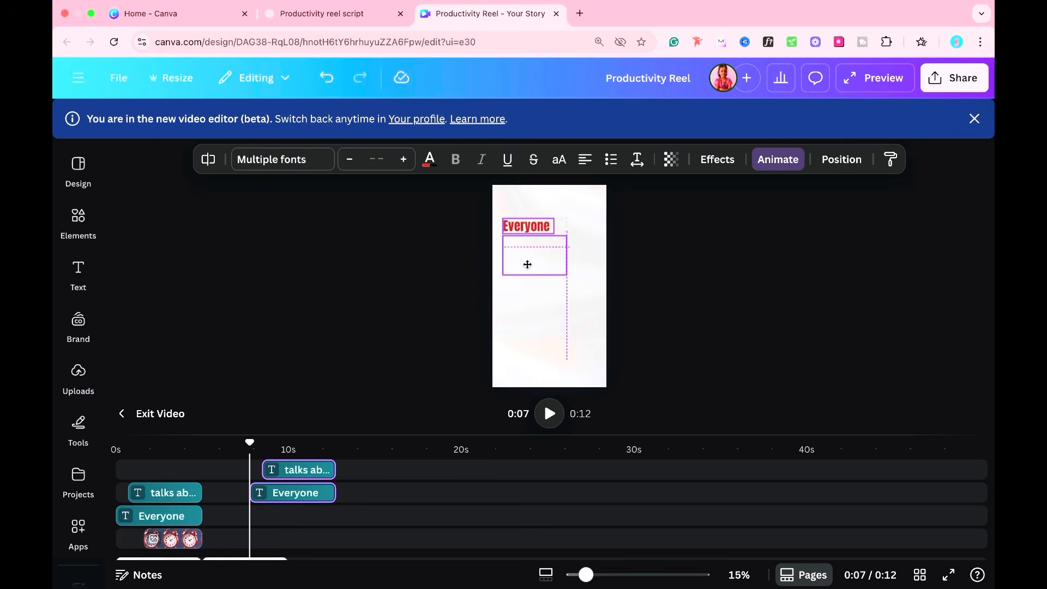
click(564, 259)
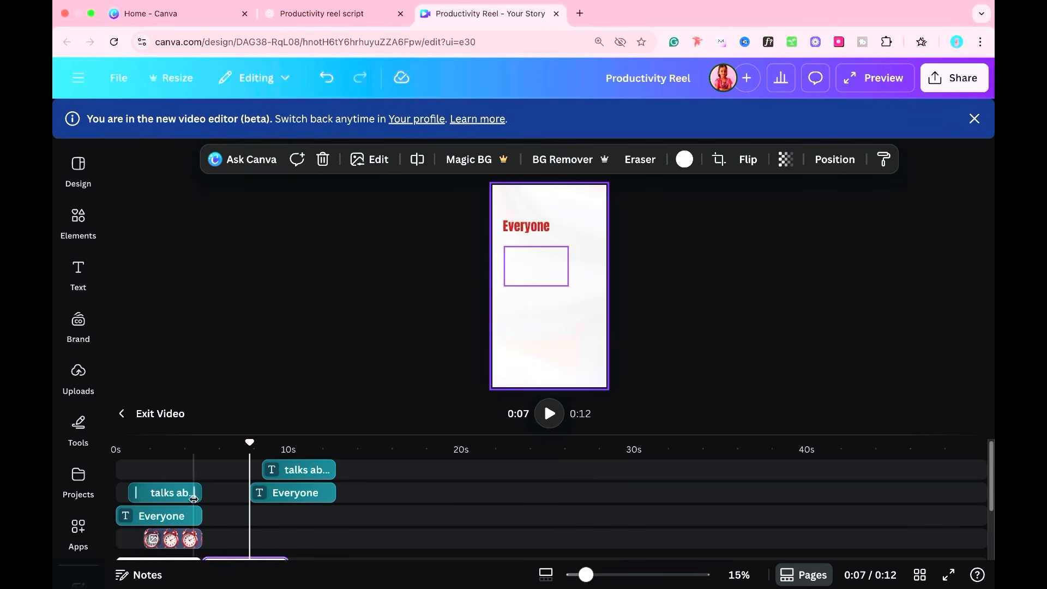
click(470, 279)
click(531, 286)
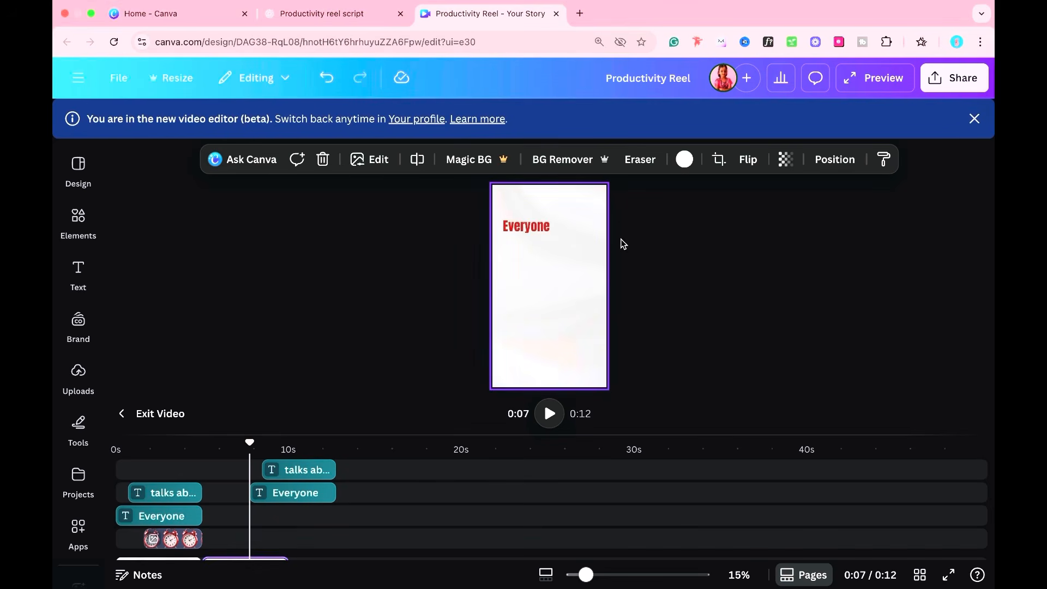
- Shift the second page's two duplicated text clips earlier on the timeline, starting at about 6 s
click(834, 159)
click(344, 199)
click(154, 493)
scroll(294, 467, down, 1)
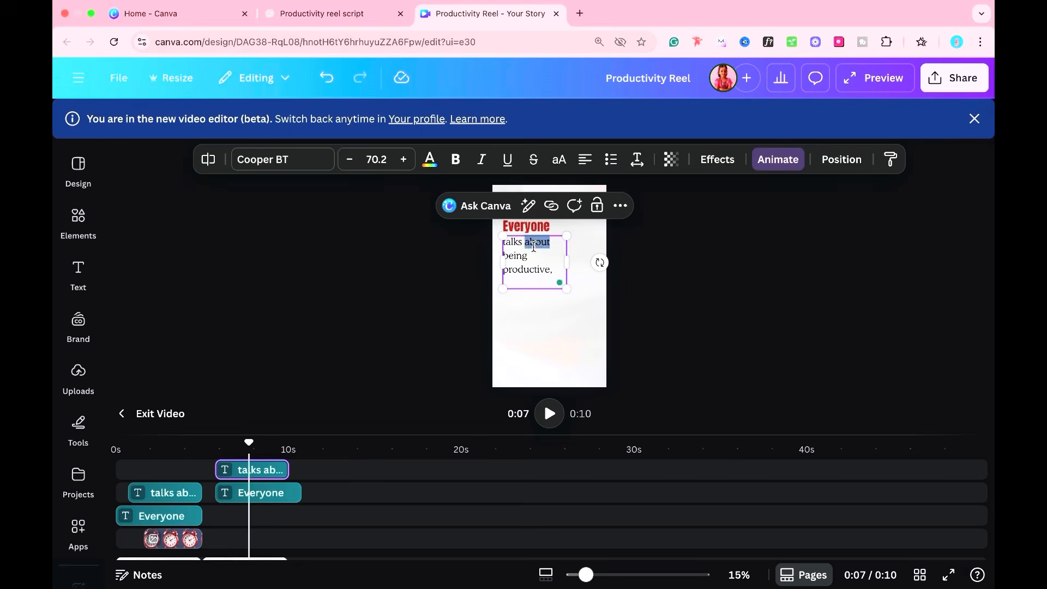
- Replace both texts with one reading "but here's the truth, it's not about doing more, it's about doing what matters." and bold "truth"
key(ctrl+v)
key(Return)
double_click(577, 203)
click(456, 160)
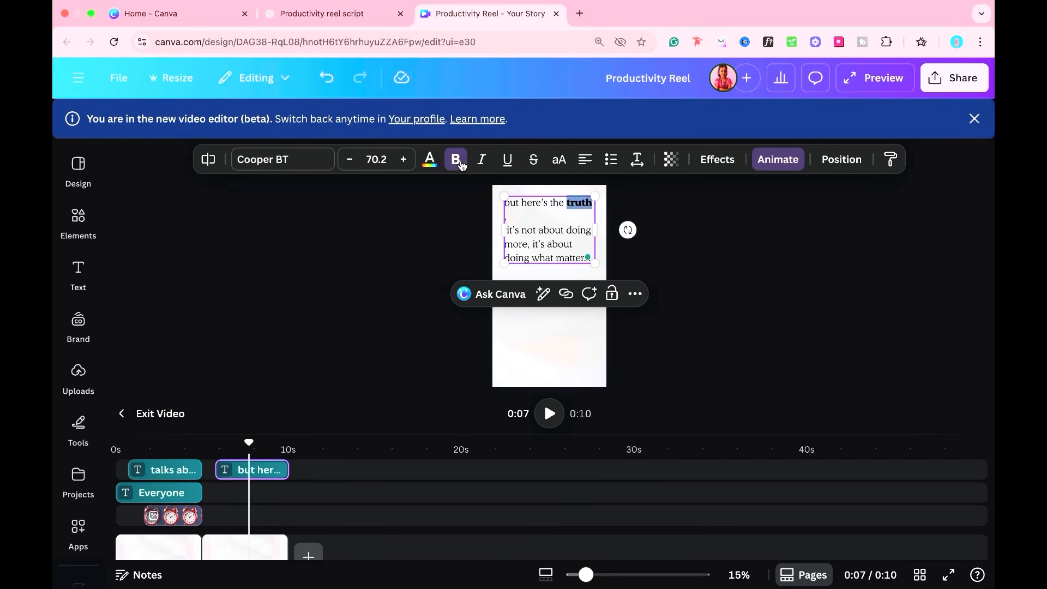
- Clean up the line breaks around "truth," and lower and narrow the second page's text box slightly
click(590, 203)
key(BackSpace)
click(519, 229)
drag(518, 229, 518, 235)
drag(595, 230, 596, 241)
click(506, 236)
key(BackSpace)
key(BackSpace)
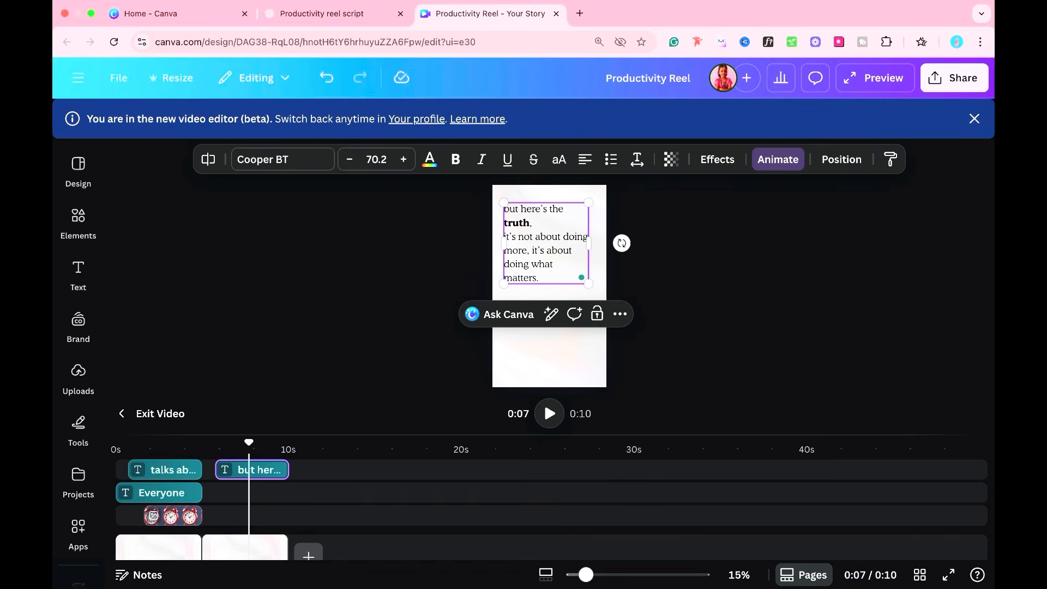
- Color the word "truth" red in the second page's text
click(131, 281)
double_click(516, 223)
click(429, 160)
click(385, 162)
key(Escape)
key(Escape)
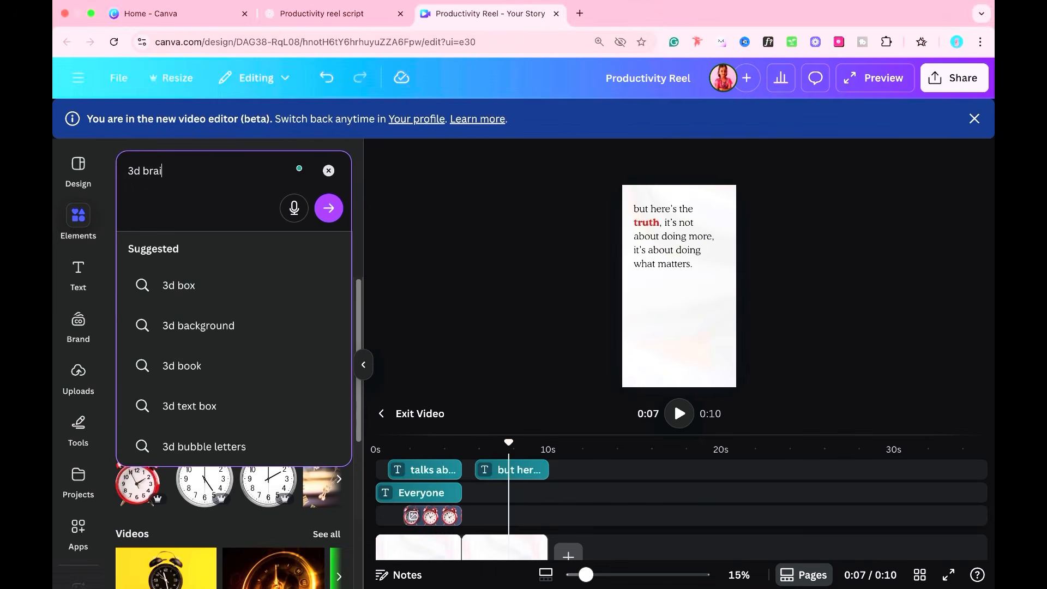
- Search graphics for "3d brain" and place the golden brain statue below the second page's text, starting at about 5 s
text(in)
key(Return)
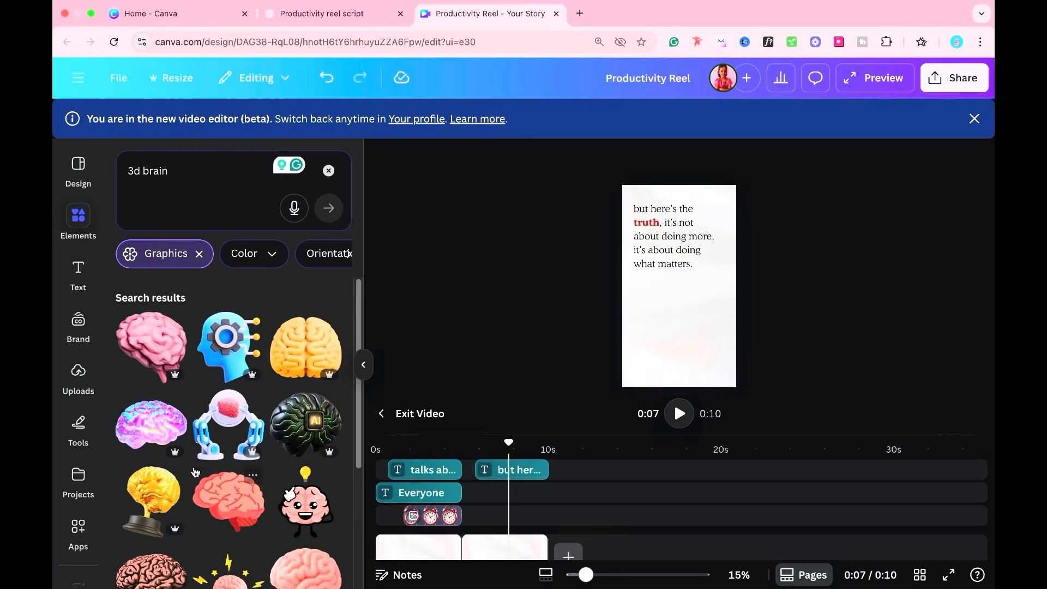
click(151, 501)
drag(680, 286, 690, 331)
drag(569, 516, 522, 516)
- Duplicate the plain background as a third page and copy the script text onto it at about 10 s
scroll(522, 490, down, 1)
click(517, 528)
key(super+d)
scroll(502, 482, up, 1)
click(575, 547)
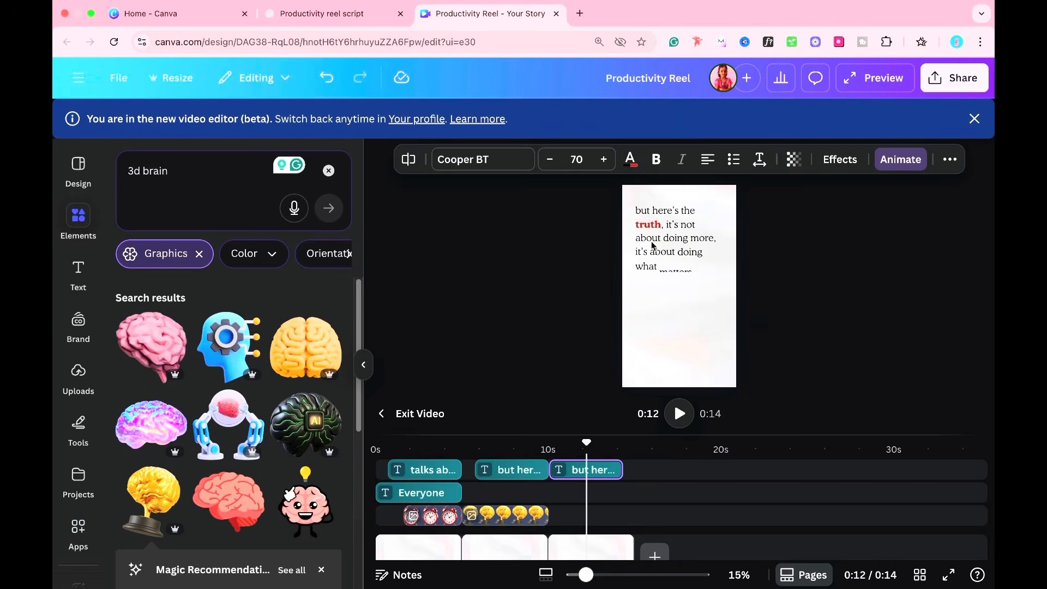
- Change the third page's text to "Start your day with 3 priorities" and add the blue clipboard graphic found with "3d checklist"
double_click(195, 178)
text(checklist)
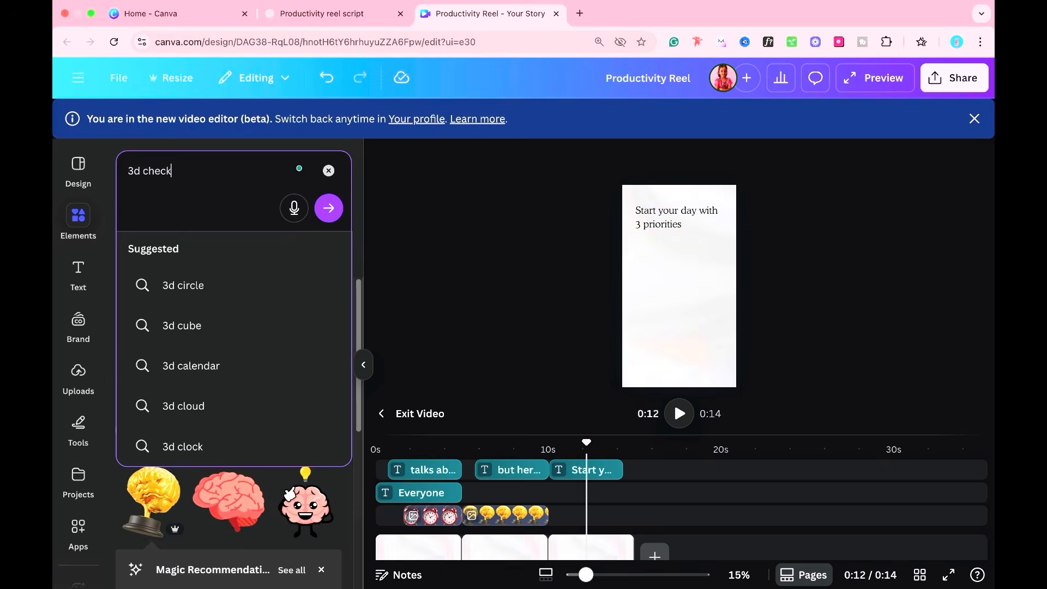
key(Return)
click(306, 425)
drag(631, 244, 657, 276)
- Wrap the third page's text onto three lines and make "3 priorities" bold and golden yellow
click(676, 211)
drag(722, 217, 690, 224)
drag(636, 239, 700, 252)
click(631, 159)
click(232, 235)
click(656, 159)
- Place the checklist graphic below the third page's text and start its clip at about 10 s
click(677, 313)
shift+click(677, 309)
drag(677, 309, 678, 325)
drag(615, 514, 578, 515)
- Duplicate the third page's background as a fourth page and move a copy of its text clip onto it
click(596, 547)
key(super+d)
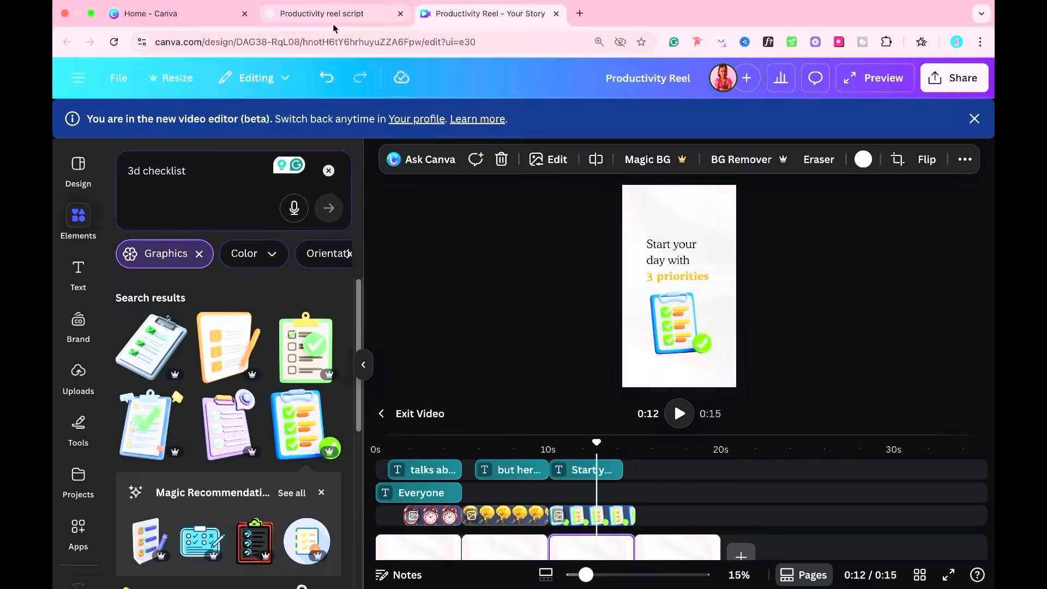
click(333, 15)
click(490, 14)
click(601, 470)
key(super+d)
drag(584, 470, 659, 493)
scroll(657, 493, down, 1)
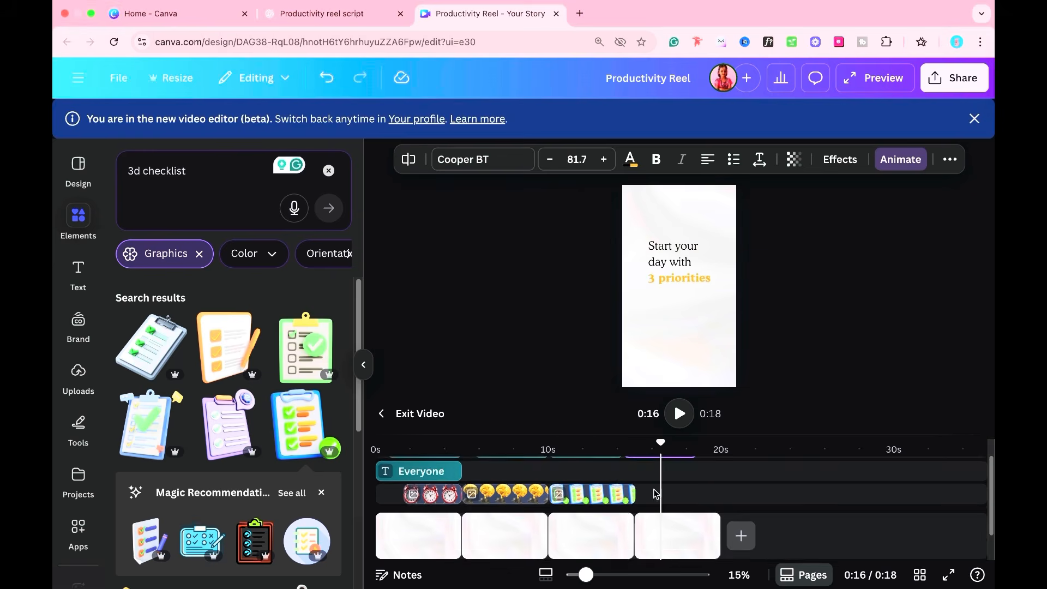
- Replace the fourth page's text with "do the hardest one first," and add a second text box for the following line
scroll(657, 494, up, 1)
click(676, 261)
text(do the hardest one first,)
click(661, 293)
drag(692, 261, 663, 298)
key(super+v)
- Copy "and stop multitasking — it's killing your focus." from the ChatGPT script into the fourth page's second text box in Canva
click(338, 14)
drag(289, 327, 522, 331)
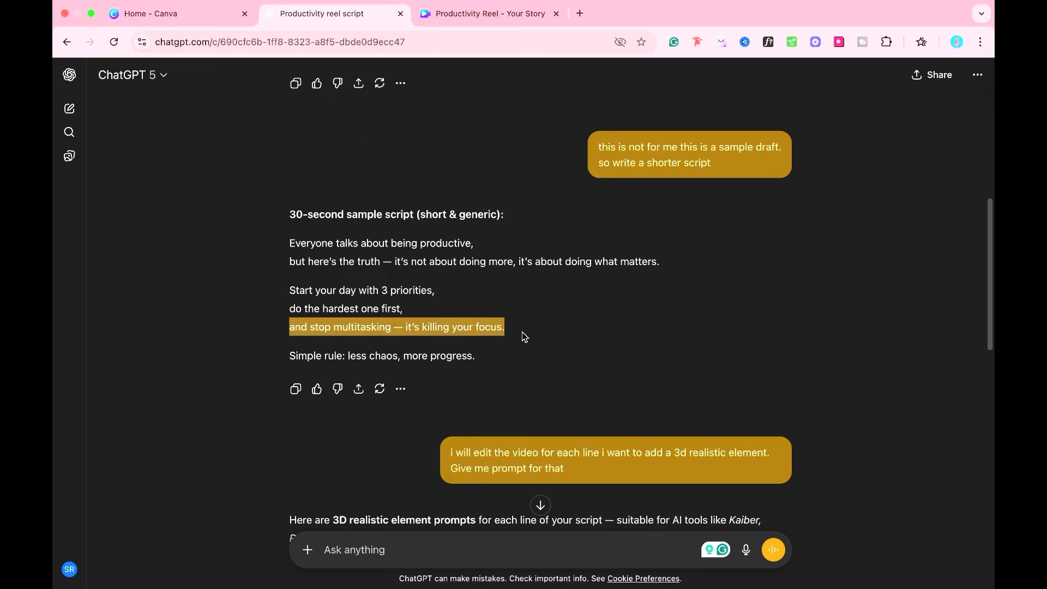
click(489, 14)
double_click(666, 284)
text(and stop multitasking — it's killing your focus.)
- Stack and resize both texts in the upper half of the fourth page and start the second clip at about 15 s
mouse_move(697, 306)
mouse_down()
mouse_move(725, 299)
mouse_move(688, 296)
mouse_up()
drag(822, 327, 590, 220)
drag(726, 317, 705, 291)
click(786, 295)
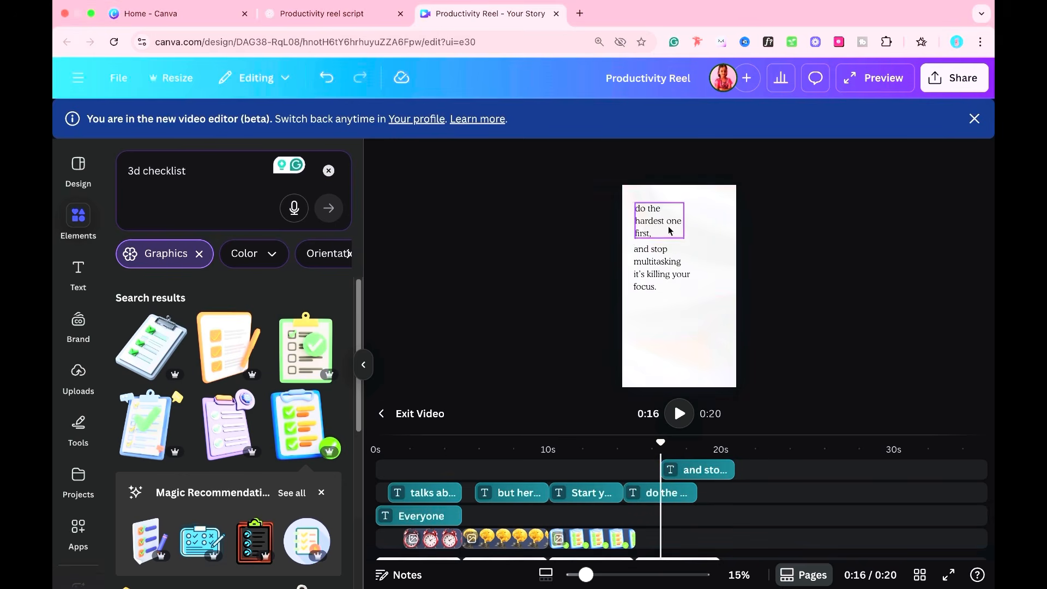
drag(669, 229, 668, 234)
drag(659, 278, 659, 283)
drag(700, 470, 674, 470)
- Review the element prompts in ChatGPT, then search Canva graphics for "3dcharachter working"
click(347, 15)
scroll(491, 327, up, 1)
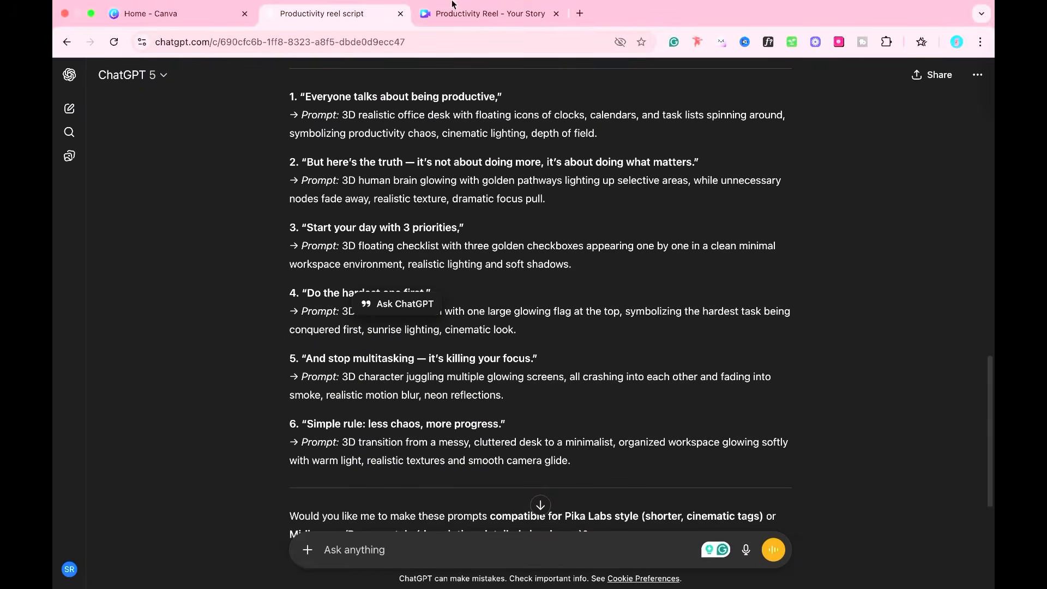
click(456, 11)
click(212, 172)
key(BackSpace)
key(BackSpace)
key(BackSpace)
key(BackSpace)
key(BackSpace)
key(BackSpace)
key(BackSpace)
key(BackSpace)
key(BackSpace)
key(BackSpace)
text(charachter working)
key(Return)
click(229, 348)
drag(688, 290, 698, 349)
key(BackSpace)
- Add the multi-armed man with a laptop below the fourth page's texts, resize him and start the clip at about 15 s
click(306, 544)
drag(669, 321, 651, 302)
drag(689, 339, 687, 335)
click(785, 328)
drag(703, 539, 678, 539)
- Duplicate the fourth page's background as a fifth page and paste a copied text box onto it
scroll(690, 515, down, 3)
click(690, 515)
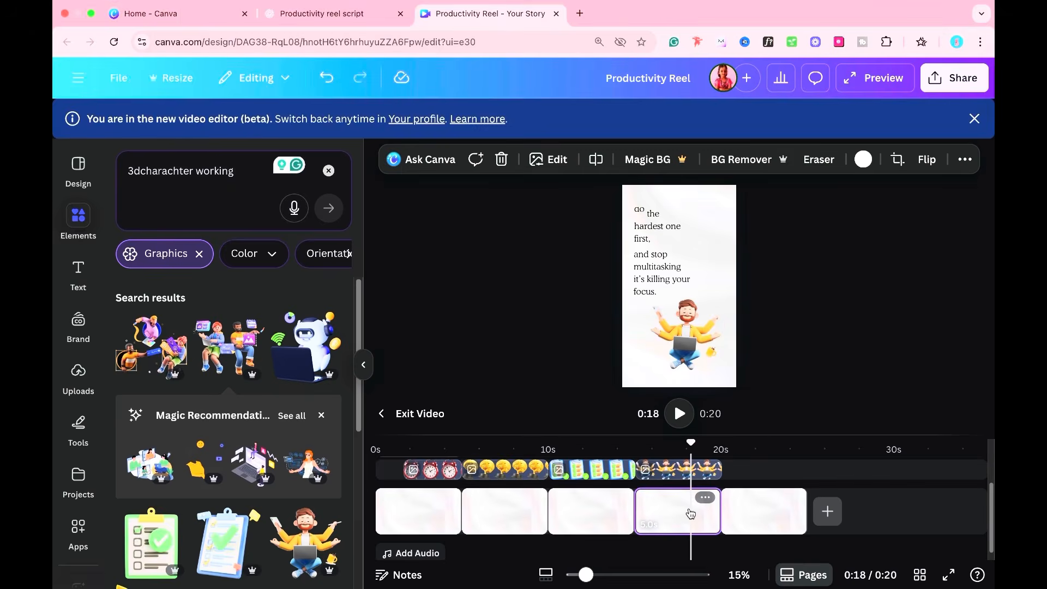
scroll(690, 515, up, 3)
key(super+v)
- Copy "Simple rule: less chaos, more progress." from the ChatGPT script into the fifth page's text, with "Simple rule:" in bold red
click(338, 15)
scroll(496, 346, up, 5)
drag(289, 141, 475, 141)
key(super+c)
click(485, 13)
key(super+v)
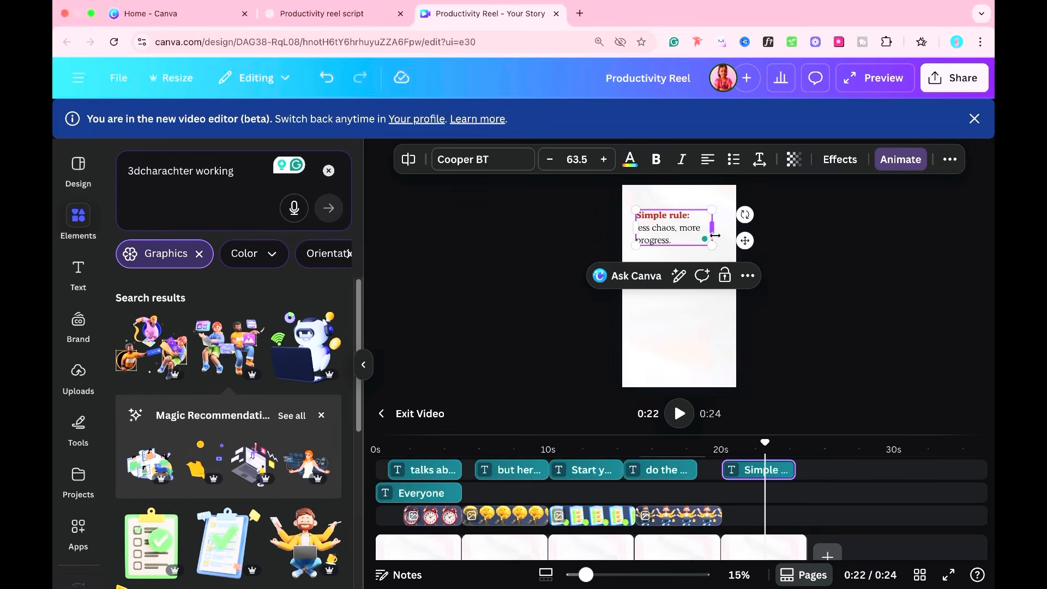
- Check ChatGPT for the final line's prompt and add a laptop graphic below the fifth page's text
click(555, 304)
key(super+alt+Left)
key(super+alt+Right)
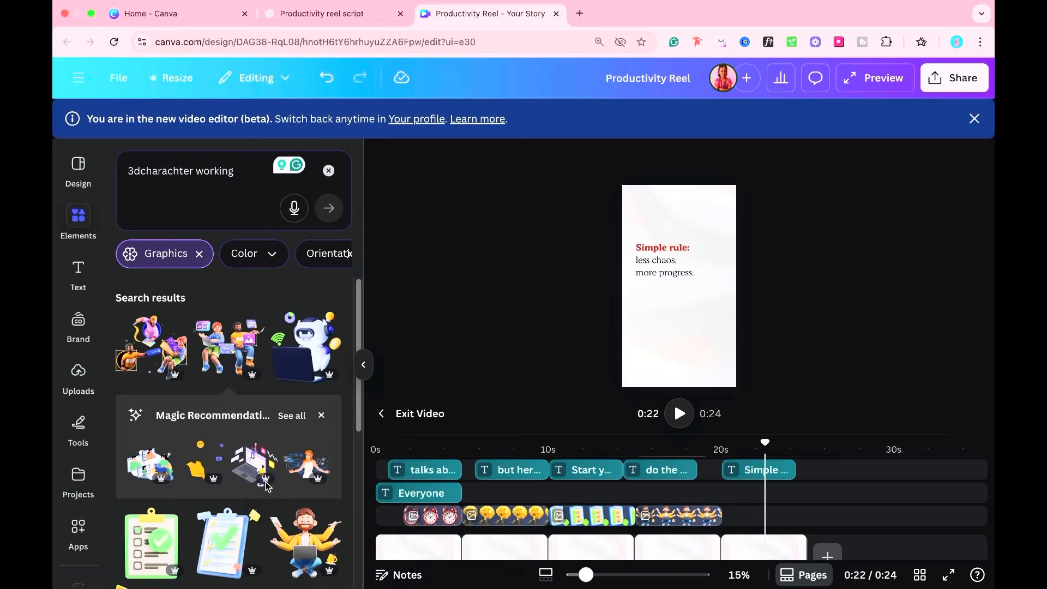
scroll(229, 436, down, 5)
click(228, 453)
key(Escape)
- Search the Canva apps for "AI Voiceover" and open the AI Voiceover app
click(78, 526)
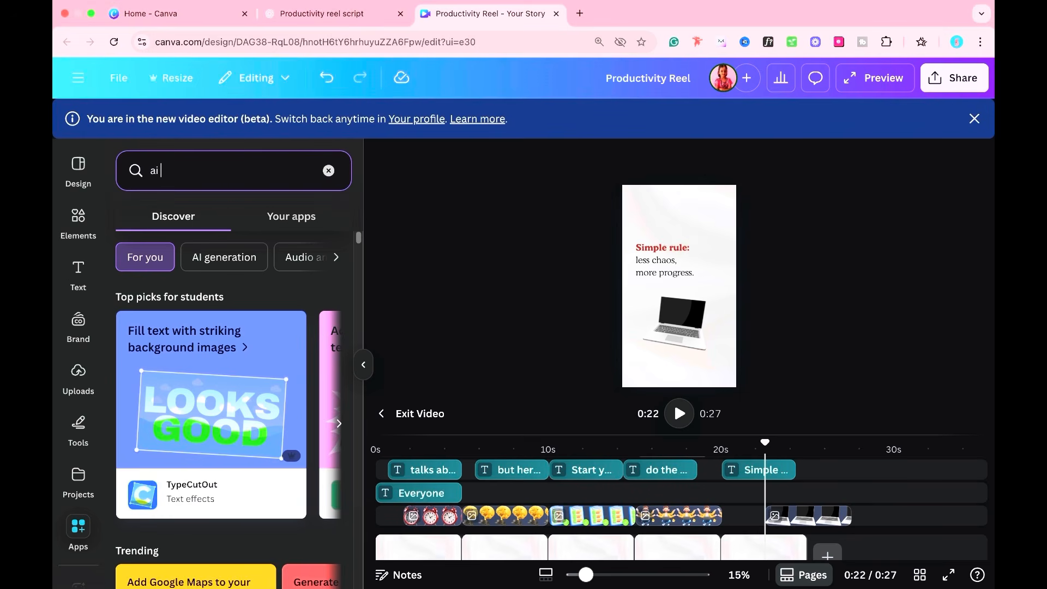
text(voice)
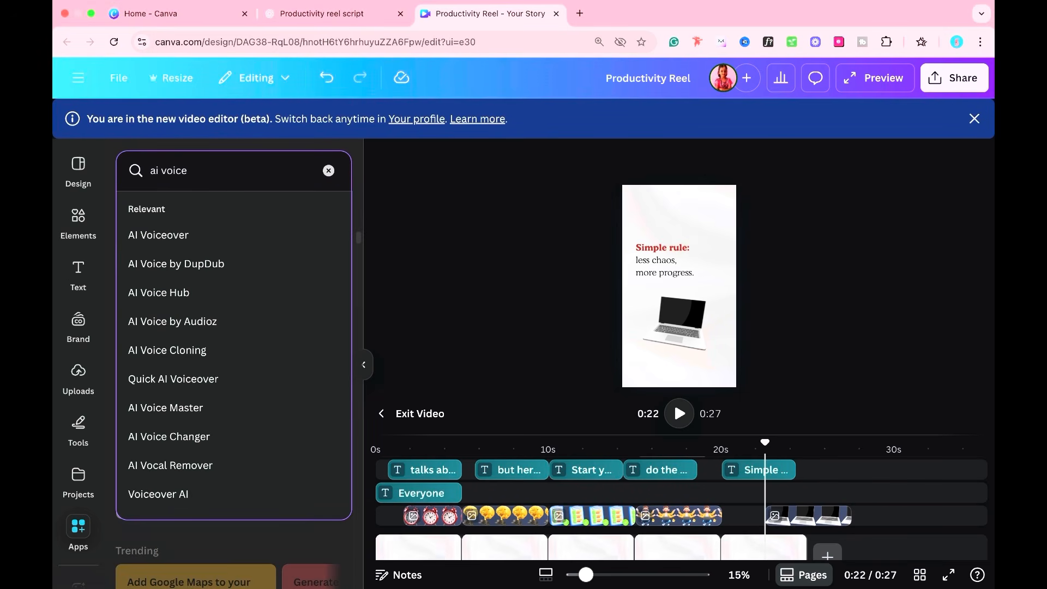
click(201, 232)
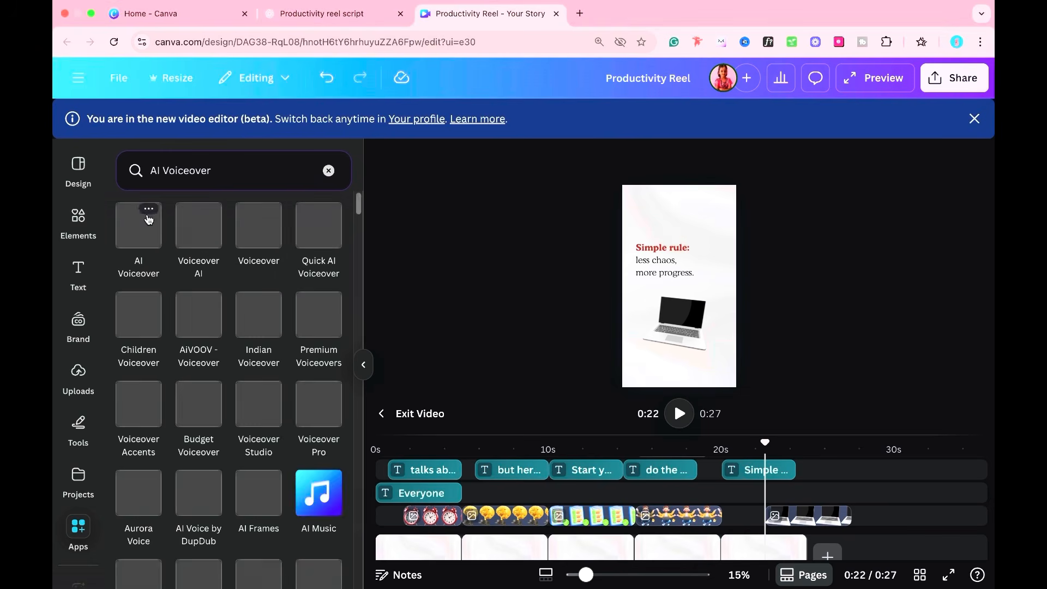
key(XF86AudioRaiseVolume)
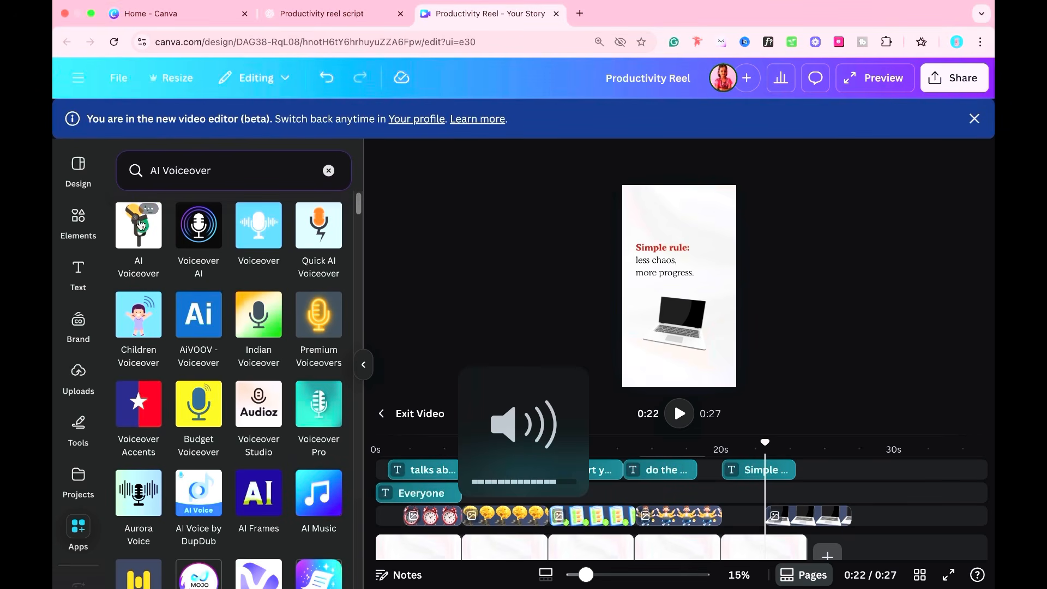
click(143, 230)
key(XF86AudioLowerVolume)
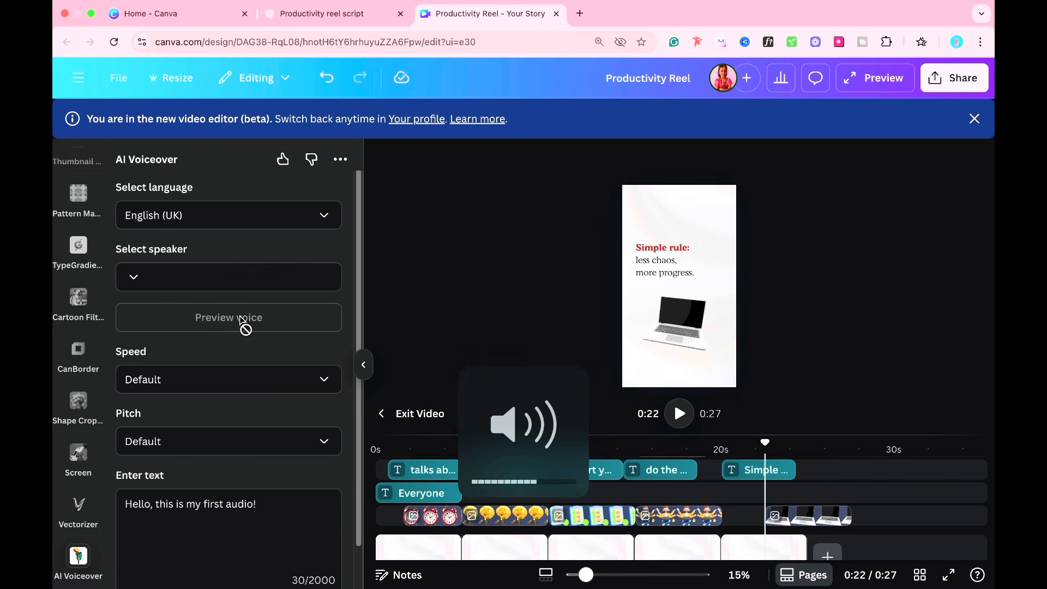
- Preview the Luis (Male, Ultra) and Joya (Female, Ultra) voices
scroll(215, 358, down, 1)
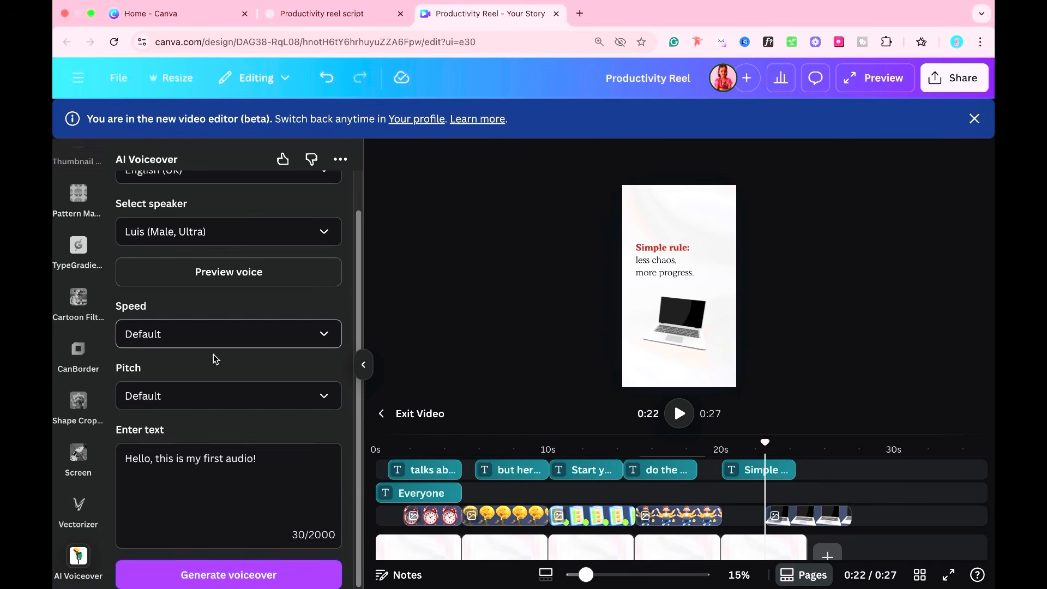
click(216, 283)
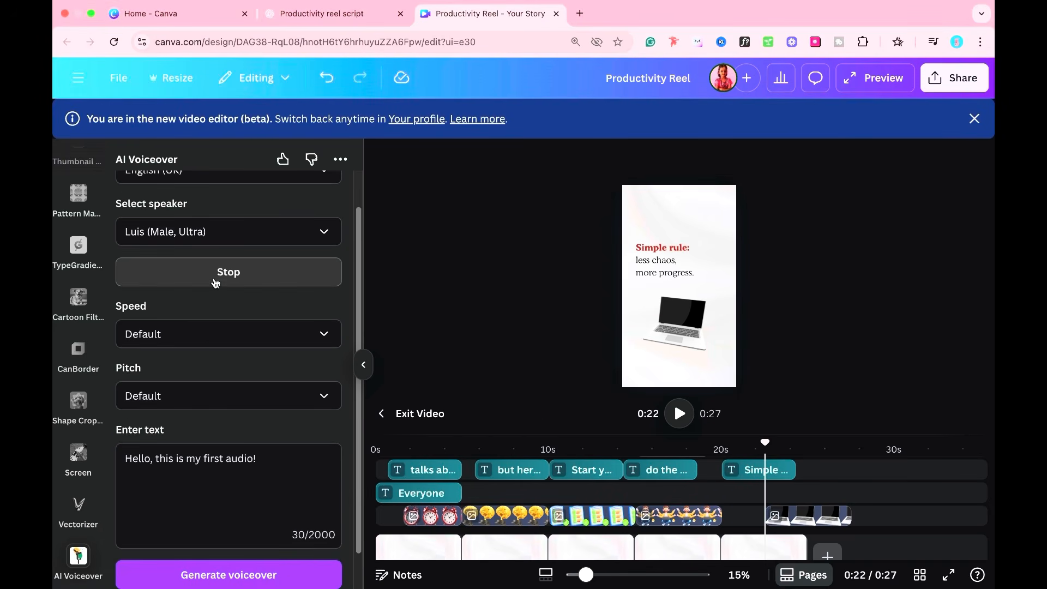
key(XF86AudioLowerVolume)
click(207, 240)
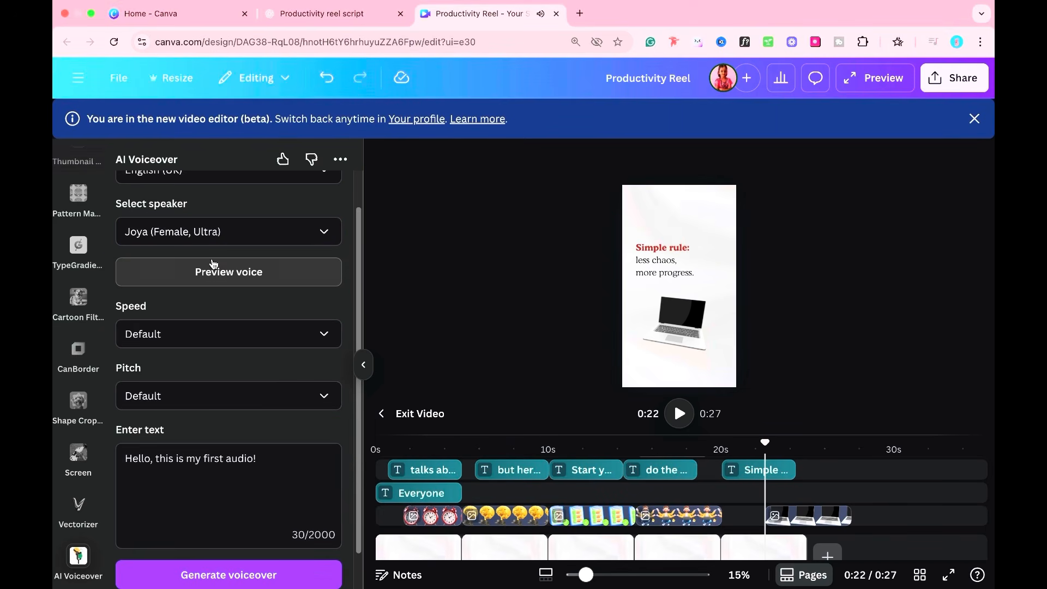
click(217, 261)
key(XF86AudioRaiseVolume)
- Preview the Freya (Female, Standard) voice and try Finley (Male, Standard) as speaker
click(219, 242)
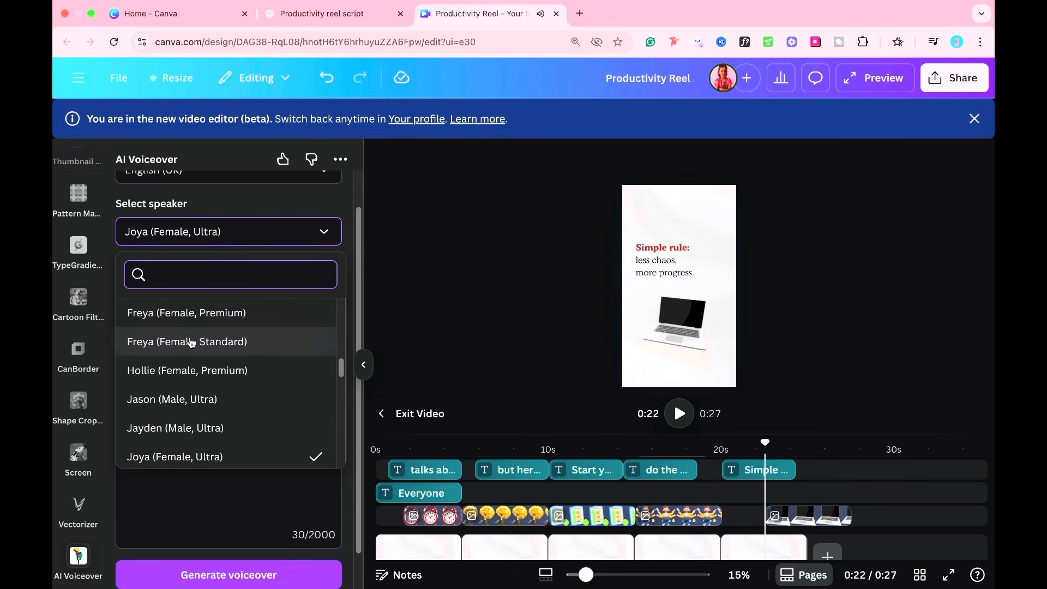
click(191, 342)
click(204, 278)
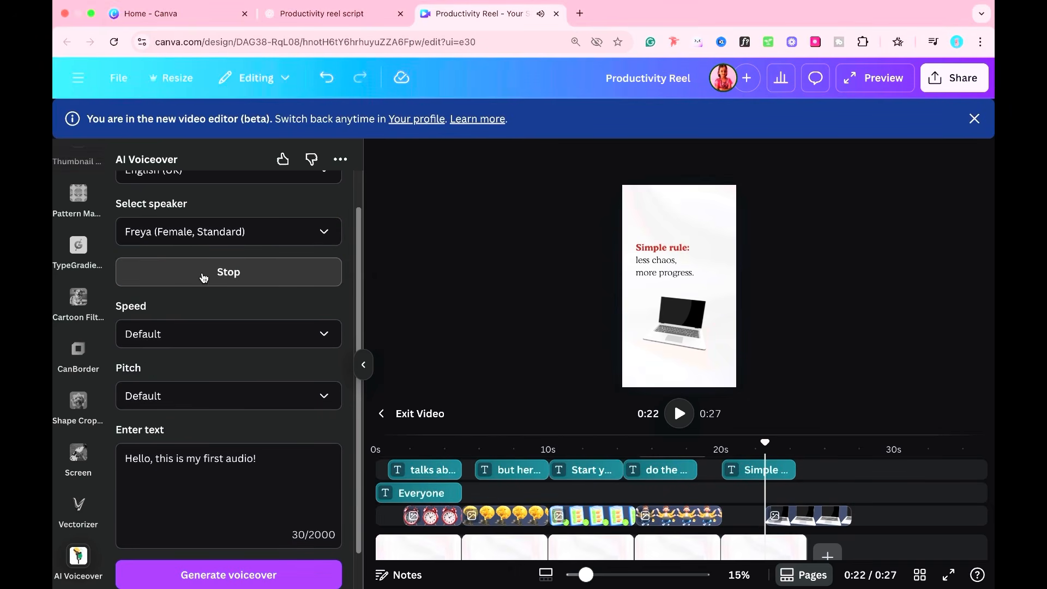
click(209, 245)
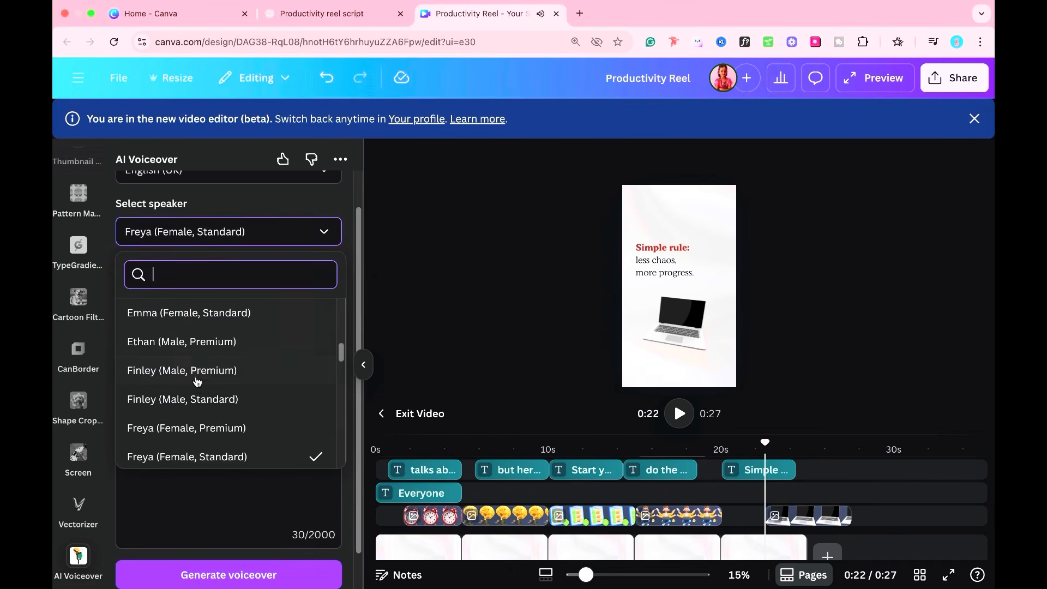
click(198, 399)
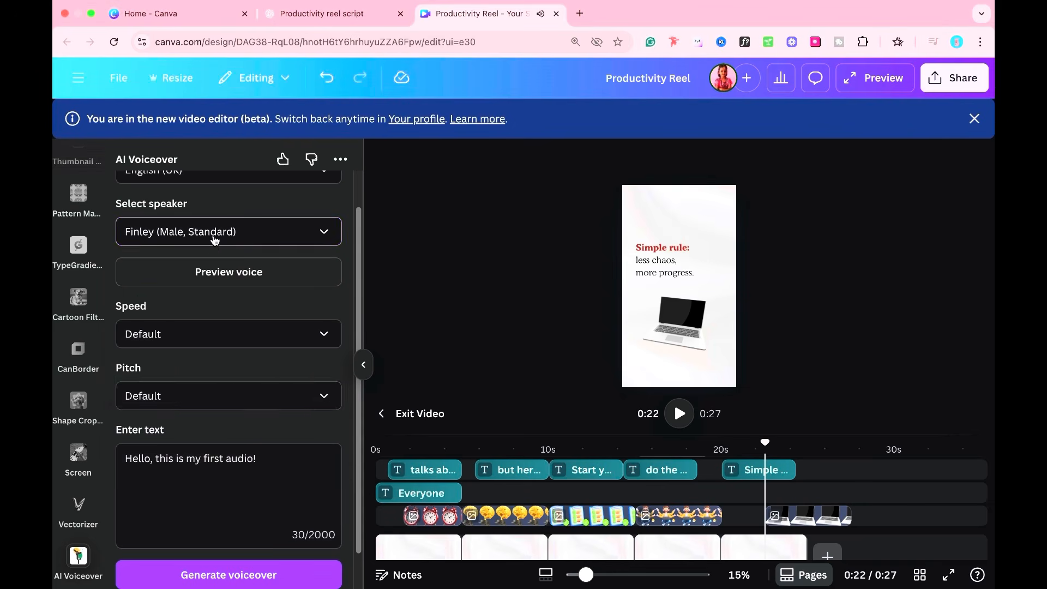
- Choose Emma (Female, Premium) as the speaker and preview the voice
click(211, 240)
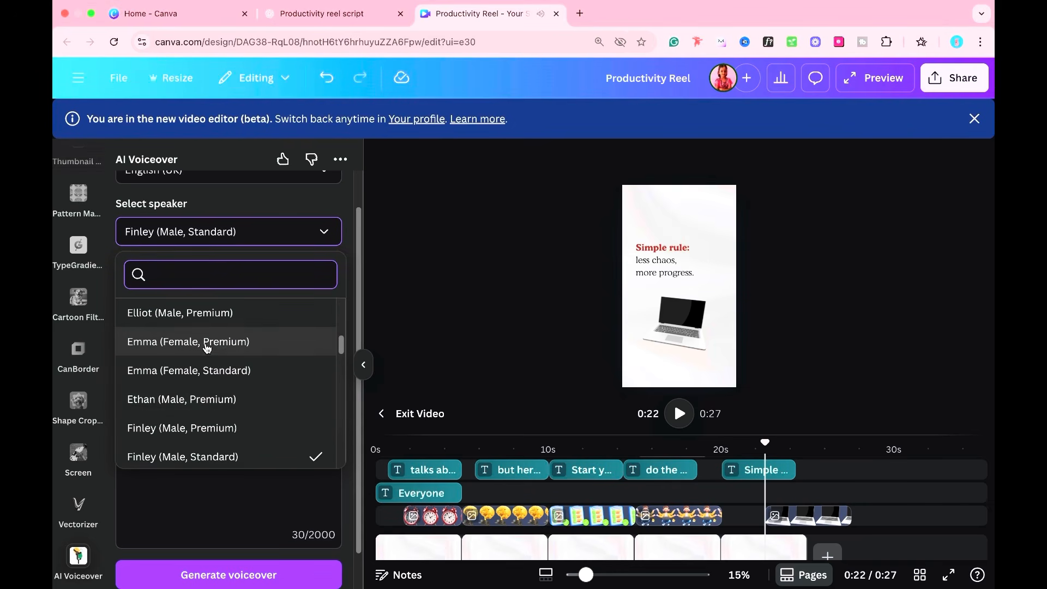
click(206, 342)
click(223, 280)
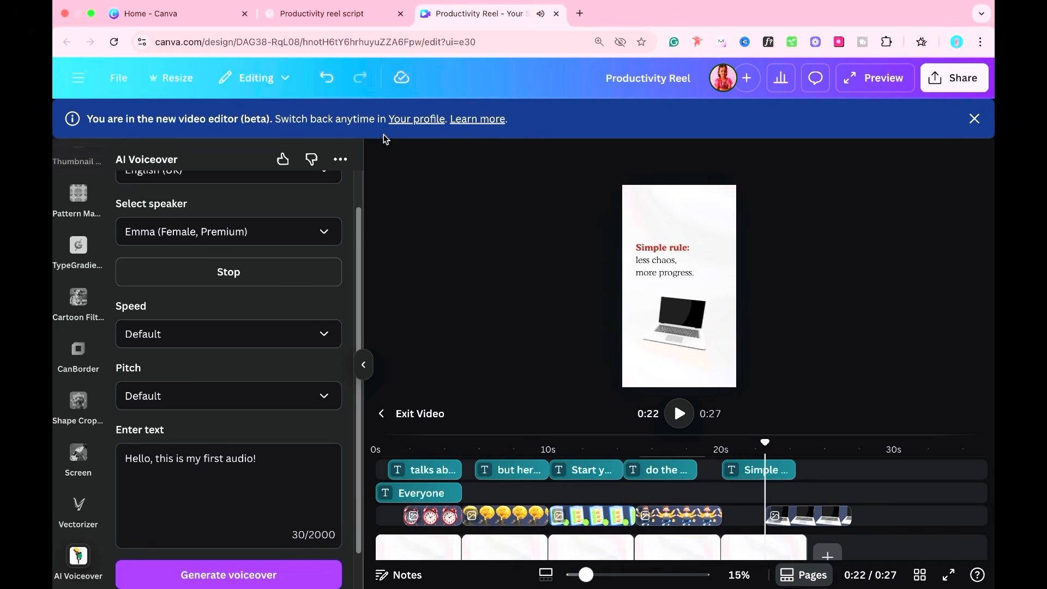
key(XF86AudioRaiseVolume)
- Copy the whole 30-second sample script from ChatGPT and return to Canva
click(316, 15)
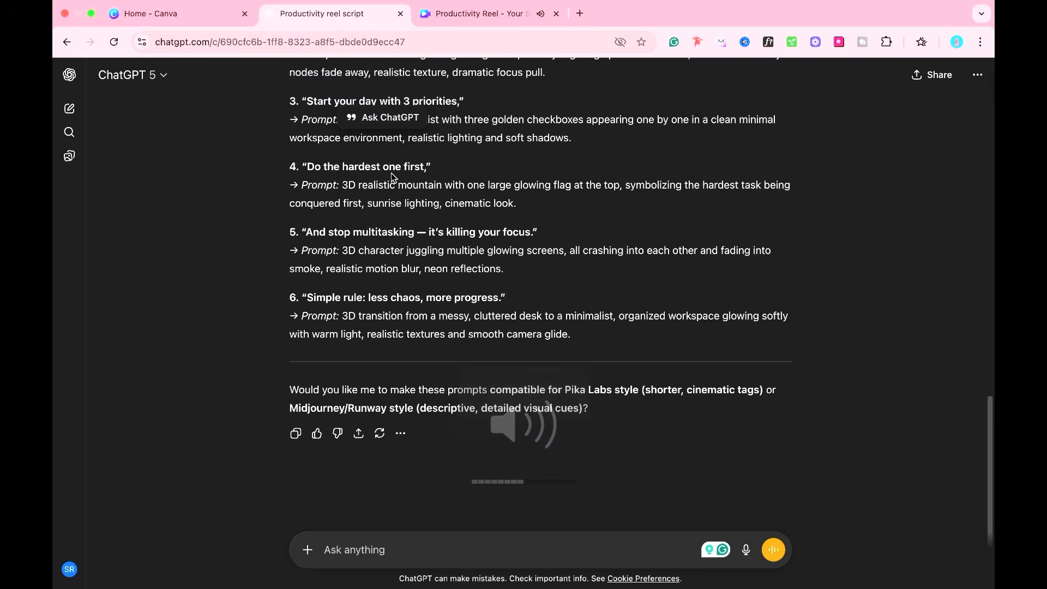
scroll(397, 248, up, 10)
scroll(397, 249, down, 4)
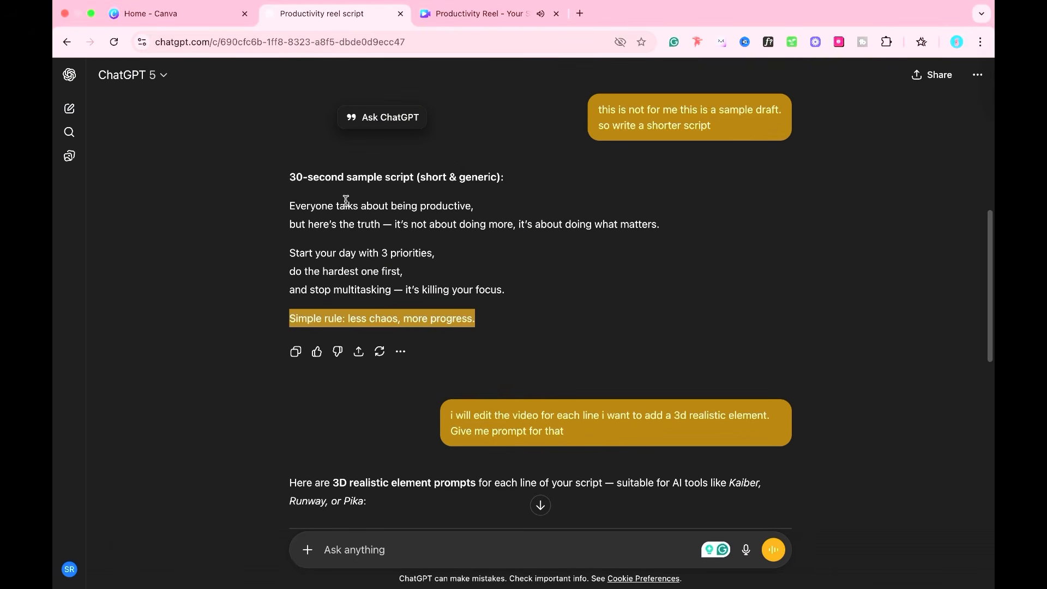
drag(289, 206, 478, 306)
click(489, 22)
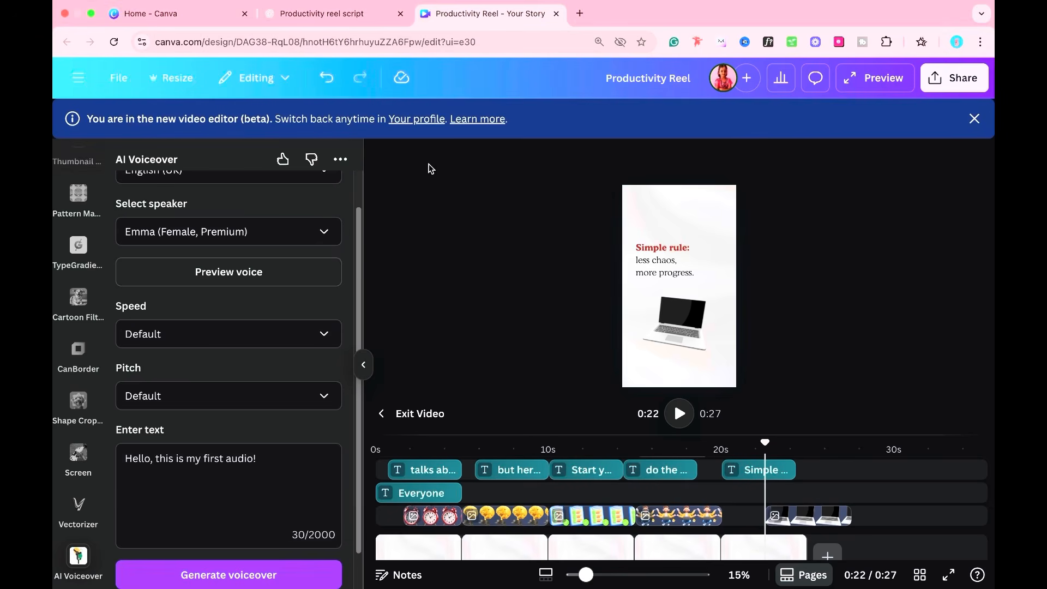
- Replace the sample voiceover text with the copied script and review the voice settings
scroll(245, 346, down, 2)
triple_click(182, 405)
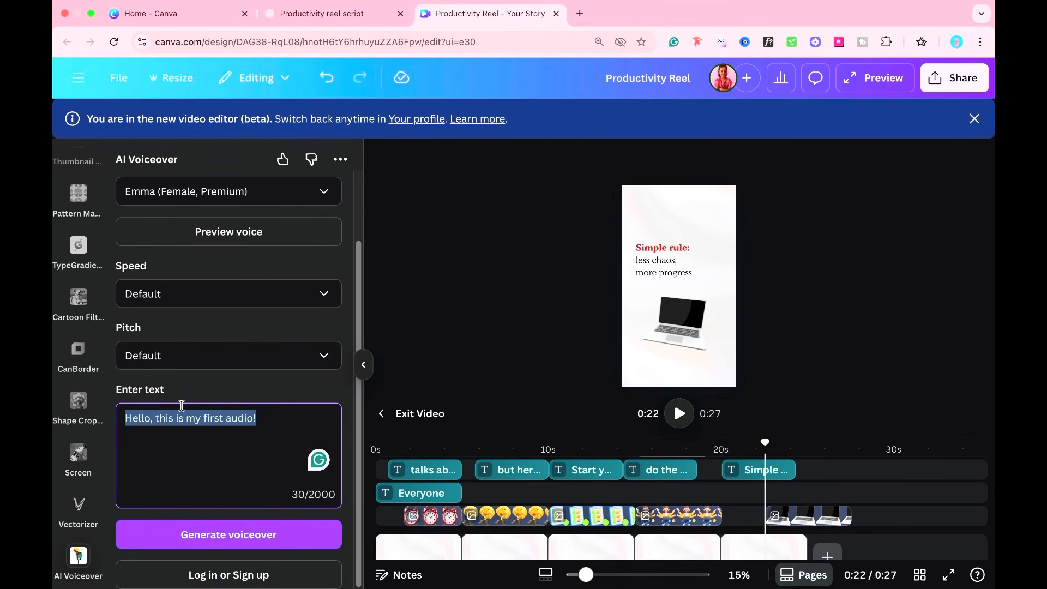
key(ctrl+v)
scroll(212, 342, up, 2)
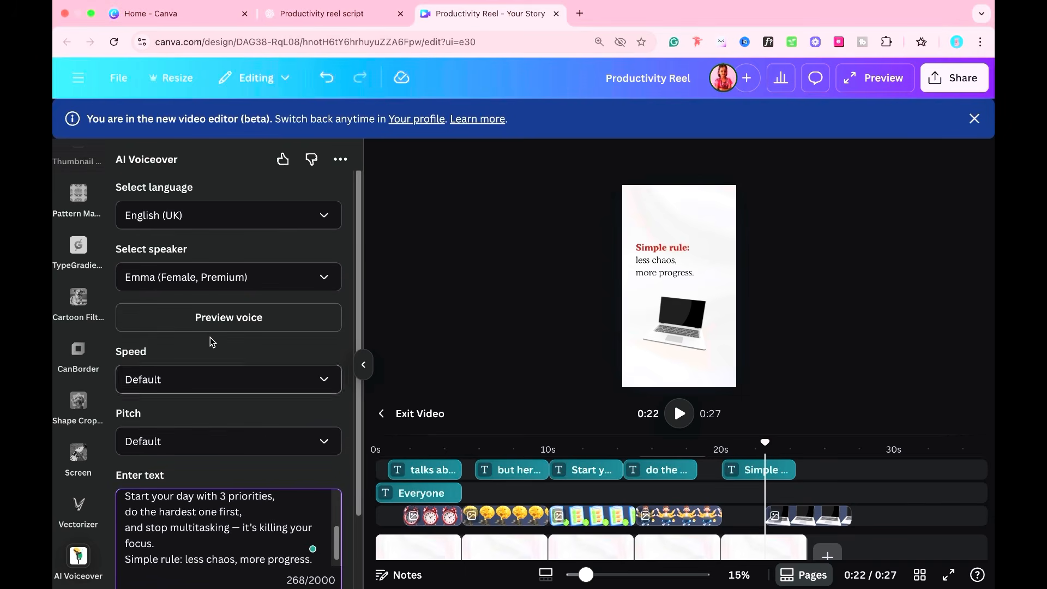
scroll(216, 347, down, 3)
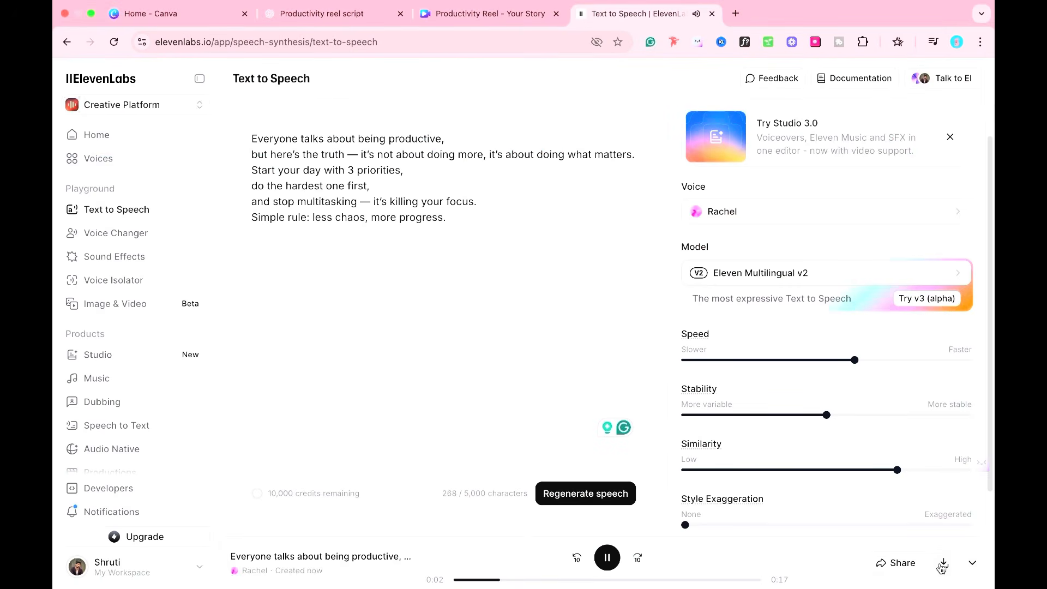
- Download the generated Rachel voiceover from ElevenLabs as an MP3, upload it to the Canva design and open the uploaded audio files
click(942, 565)
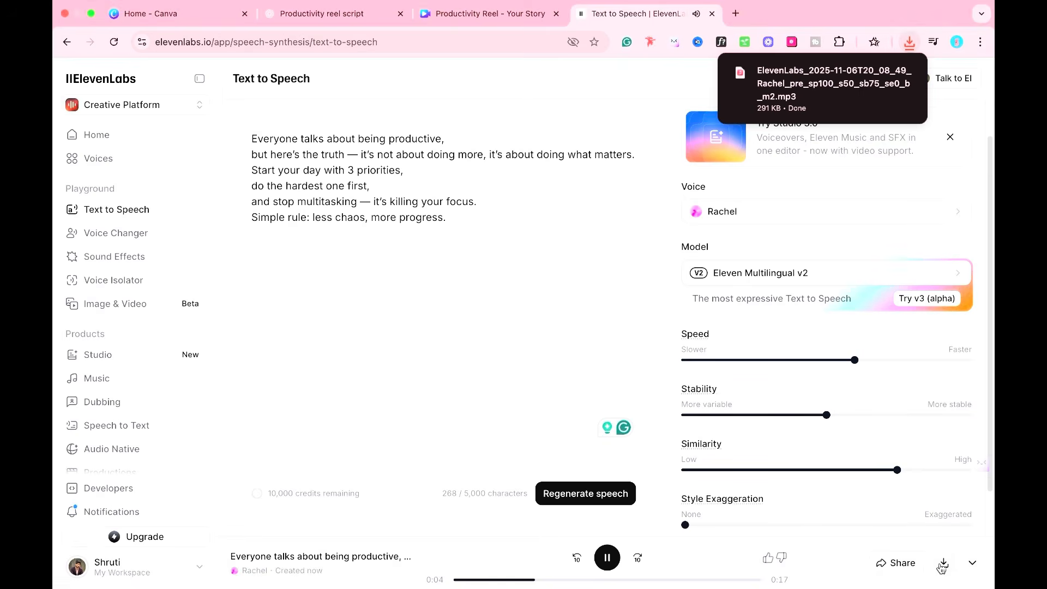
click(712, 13)
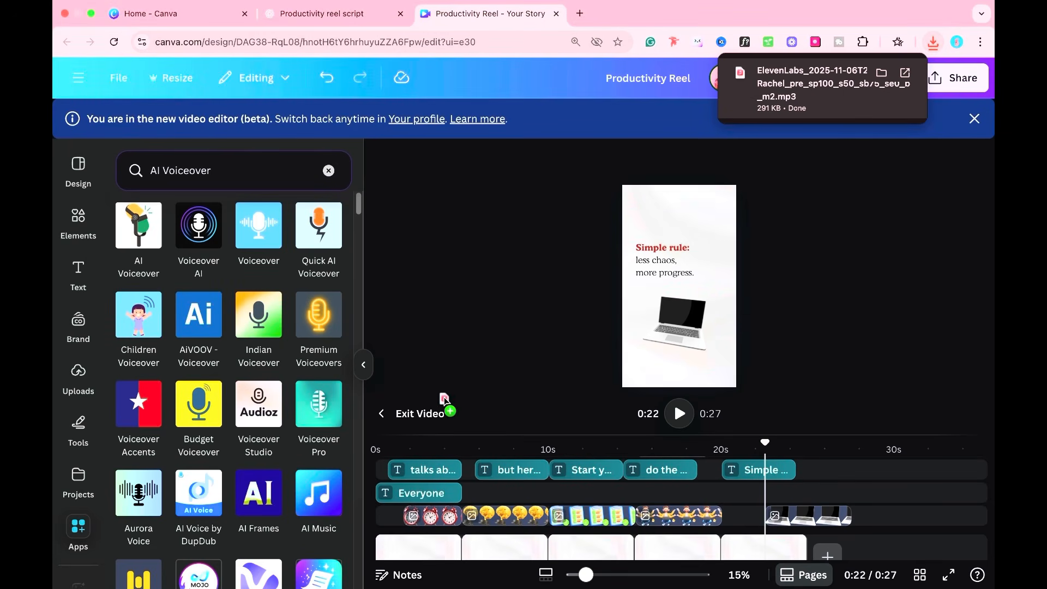
drag(452, 408, 201, 375)
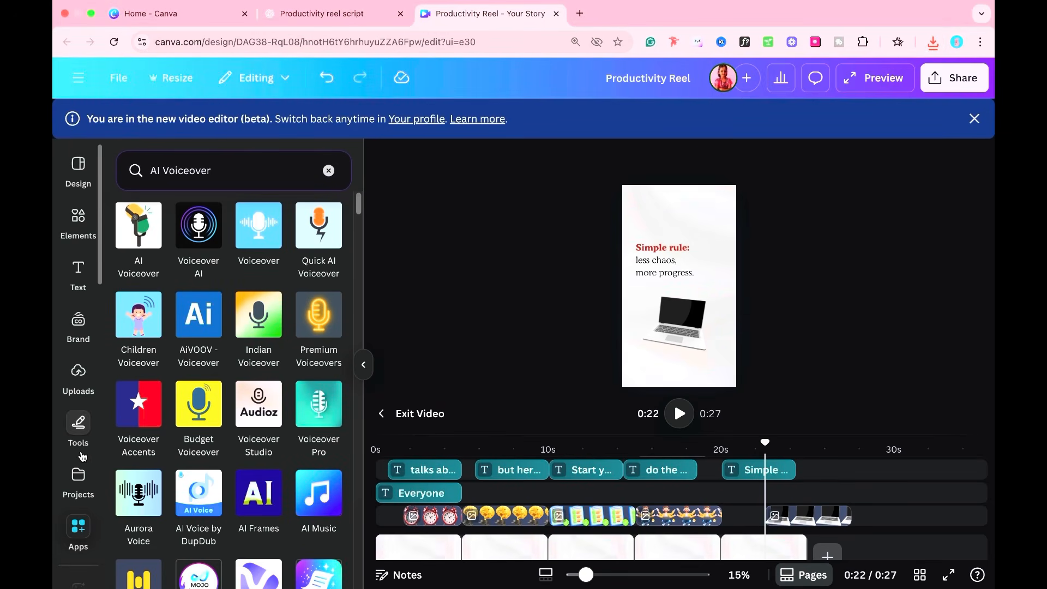
click(74, 388)
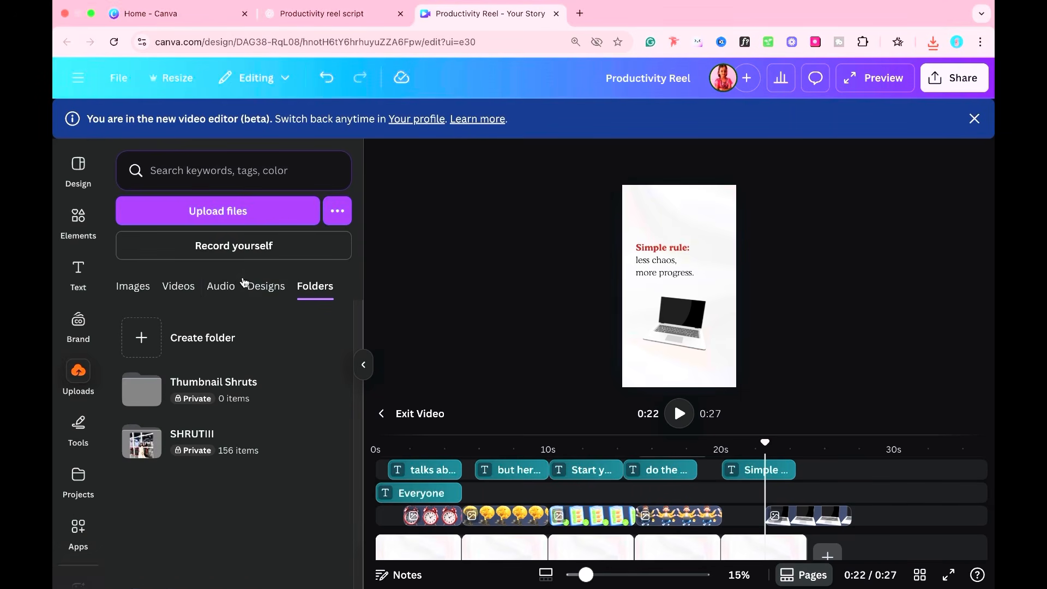
click(233, 290)
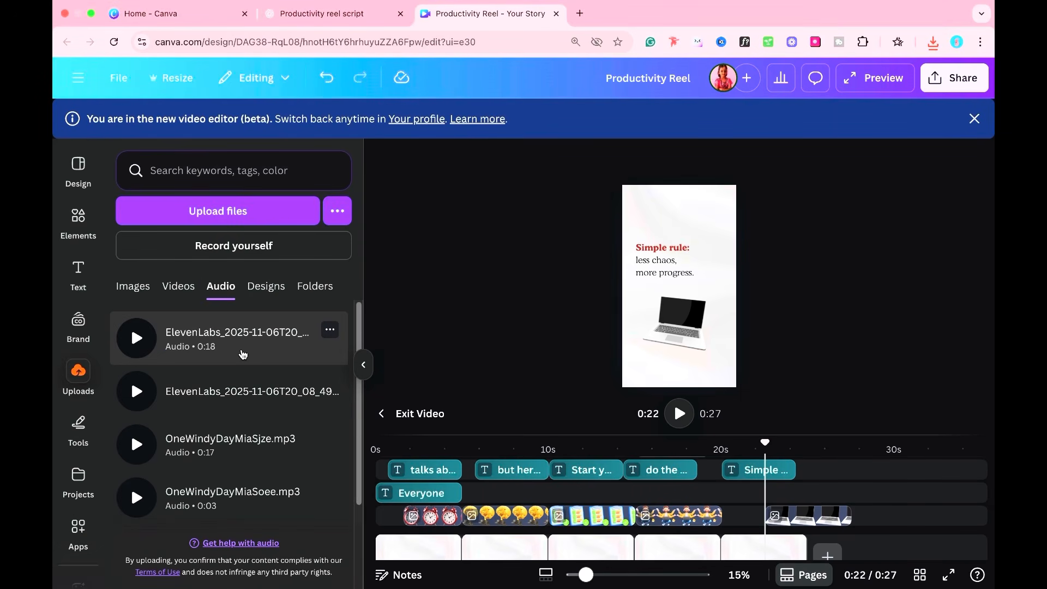
click(243, 355)
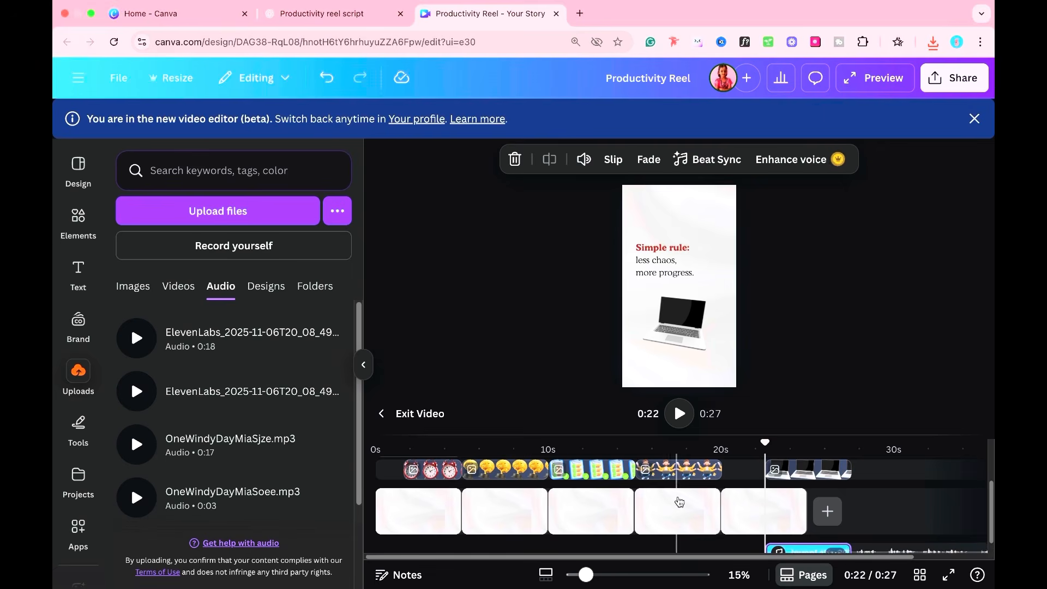
scroll(679, 476, down, 1)
click(805, 541)
key(Delete)
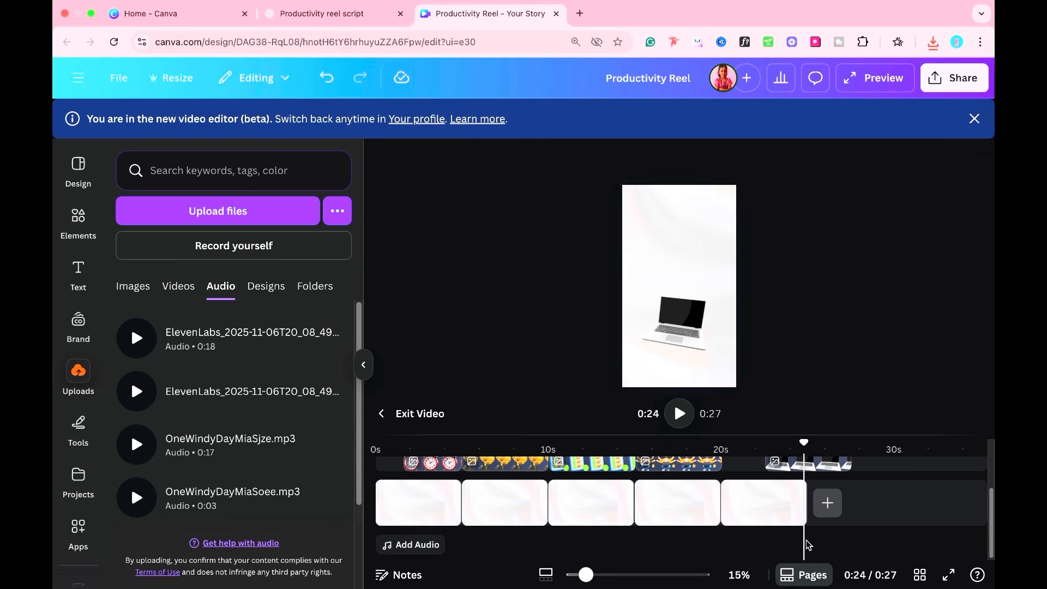
- Place the uploaded 0:18 ElevenLabs voiceover on the audio track, starting at 0 seconds
scroll(401, 474, up, 3)
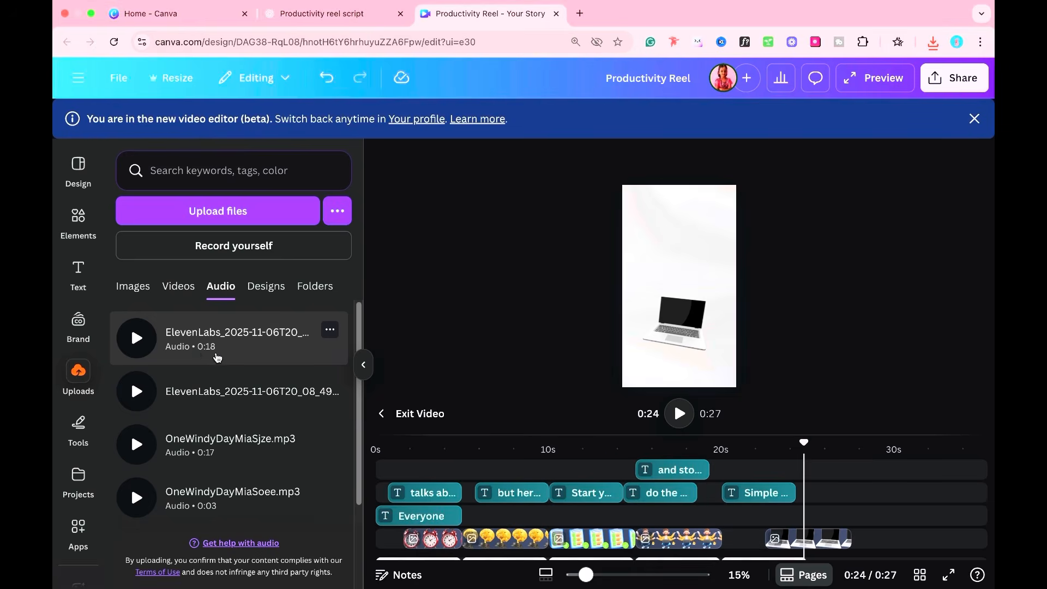
drag(218, 357, 375, 556)
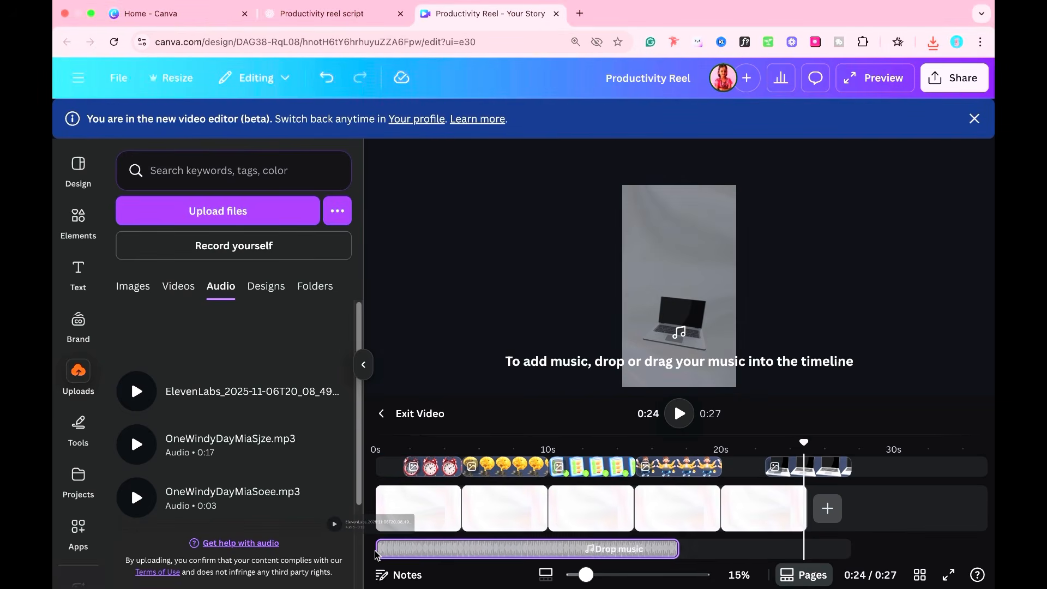
click(363, 365)
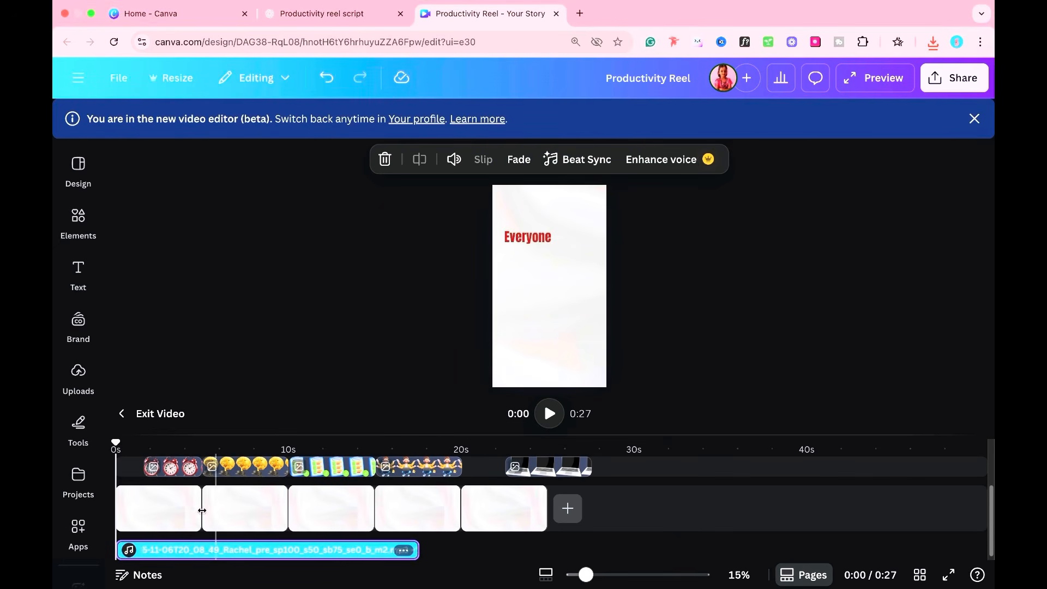
scroll(202, 510, up, 3)
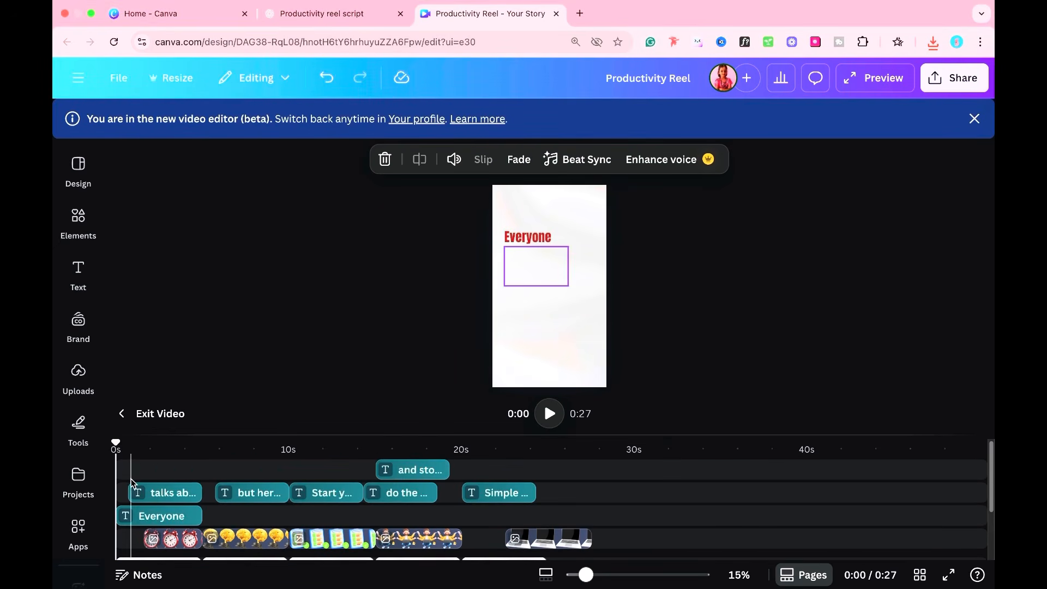
- Play the opening seconds repeatedly to compare the voiceover's first line with the text and alarm clock timing
click(550, 415)
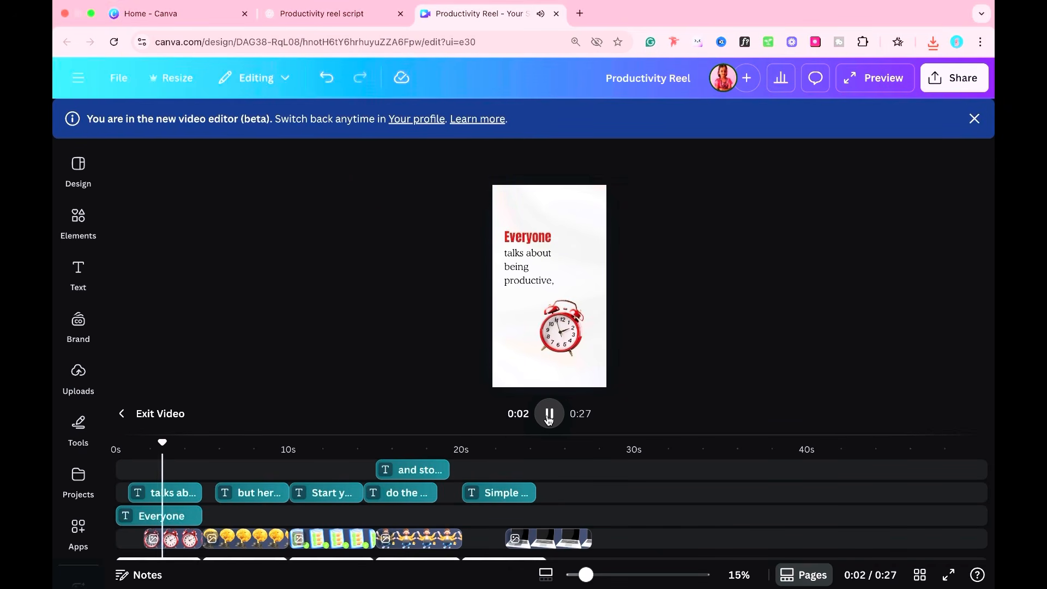
click(549, 415)
scroll(433, 464, down, 3)
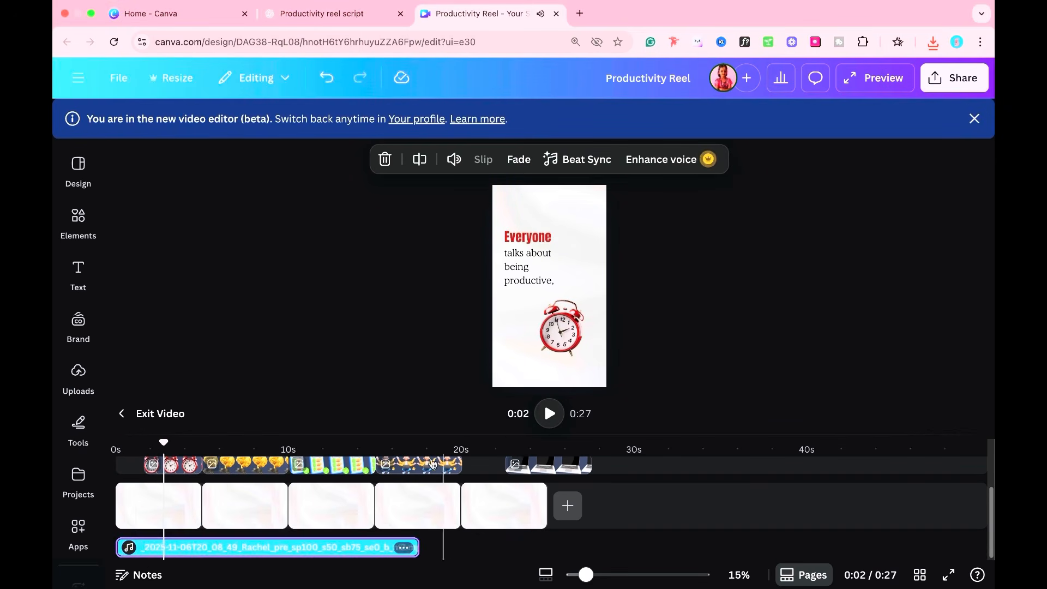
click(126, 472)
key(space)
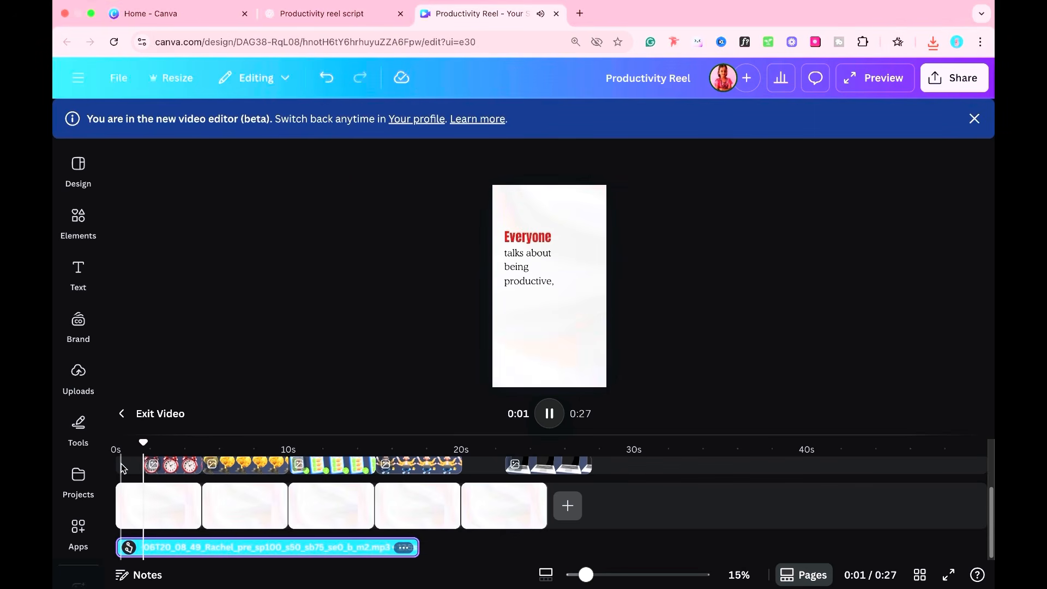
key(space)
key(space)
key(space)
- Shorten the first page to just under 2 seconds, matching the end of the first spoken line
click(154, 508)
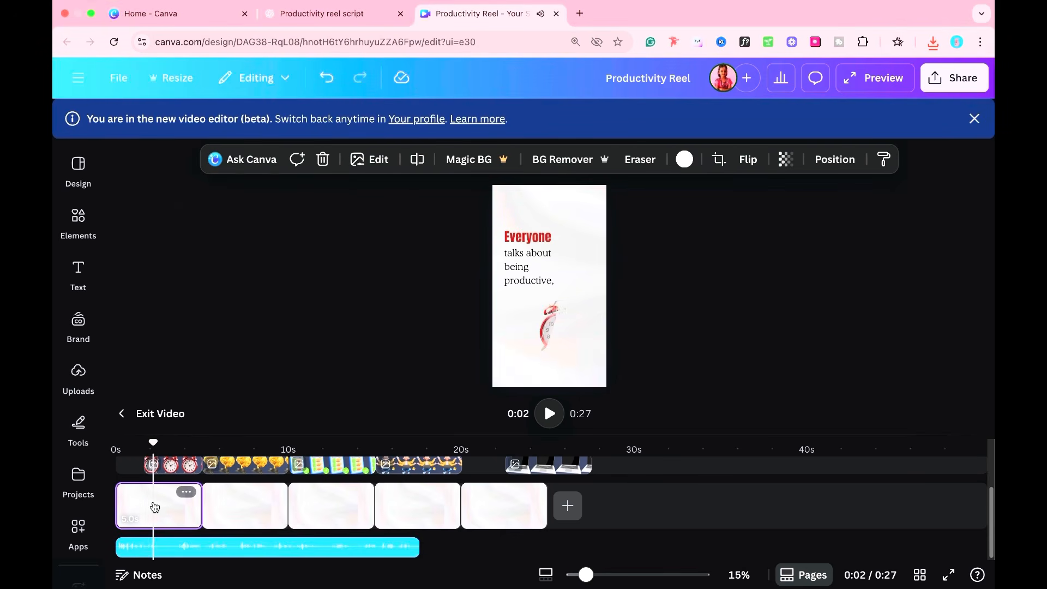
click(161, 509)
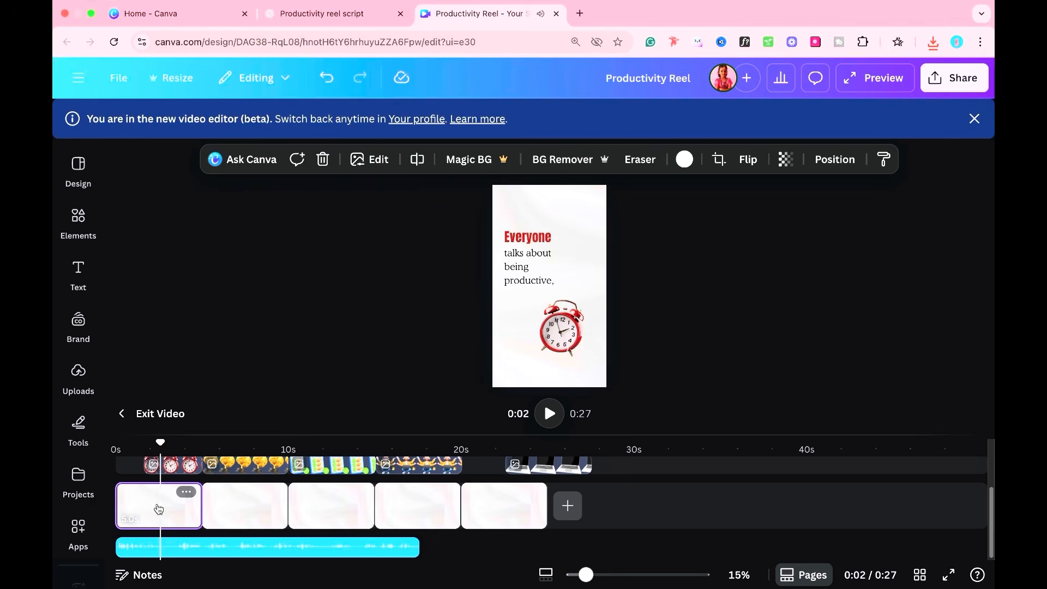
key(space)
key(space)
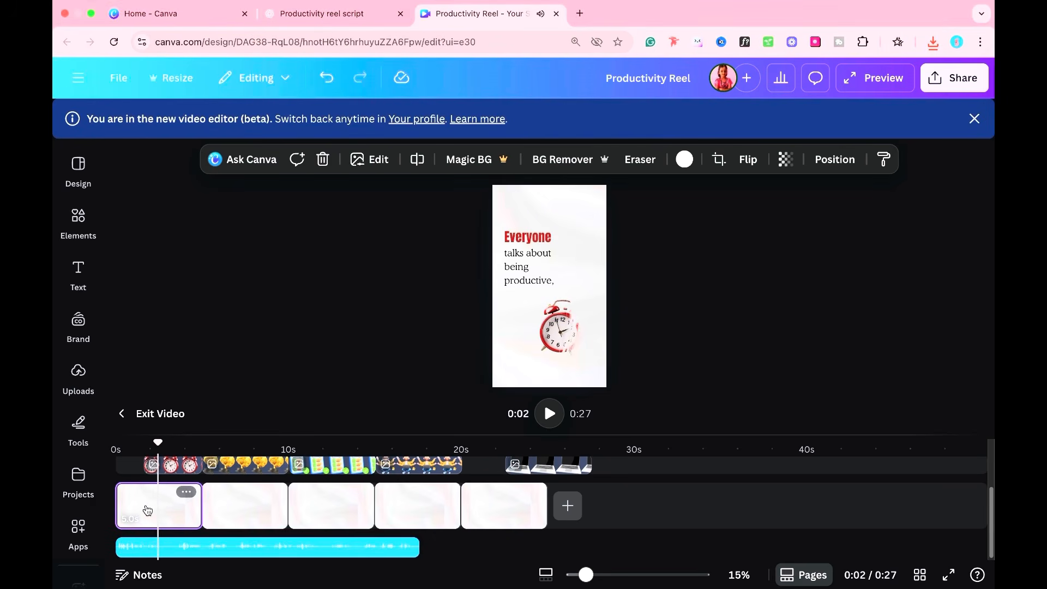
click(146, 511)
scroll(149, 524, up, 10)
key(space)
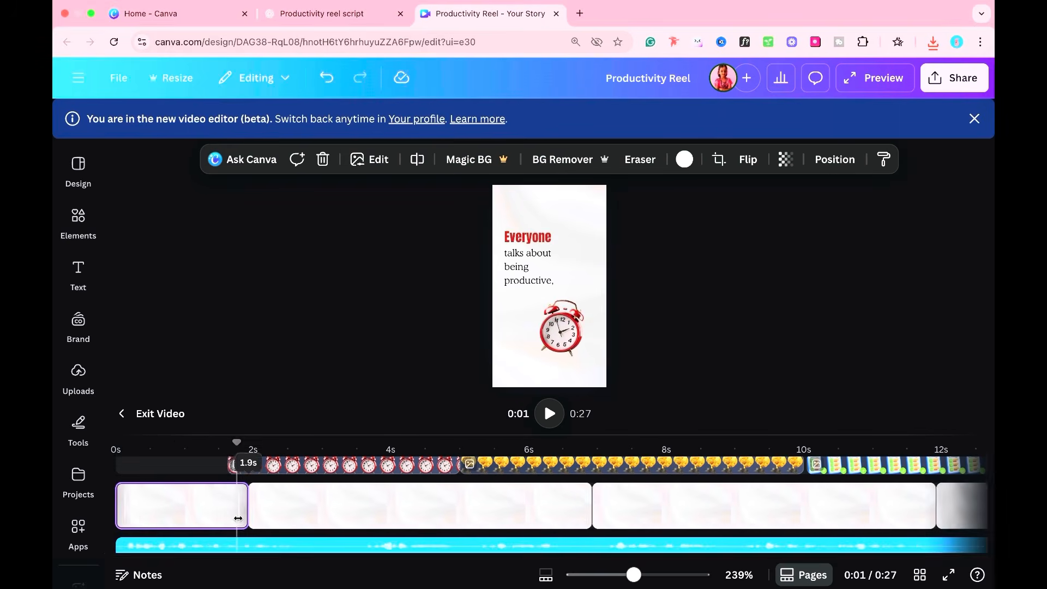
key(space)
- Review the clips on the timeline and replay the opening to check the timing of the first line
scroll(580, 503, down, 2)
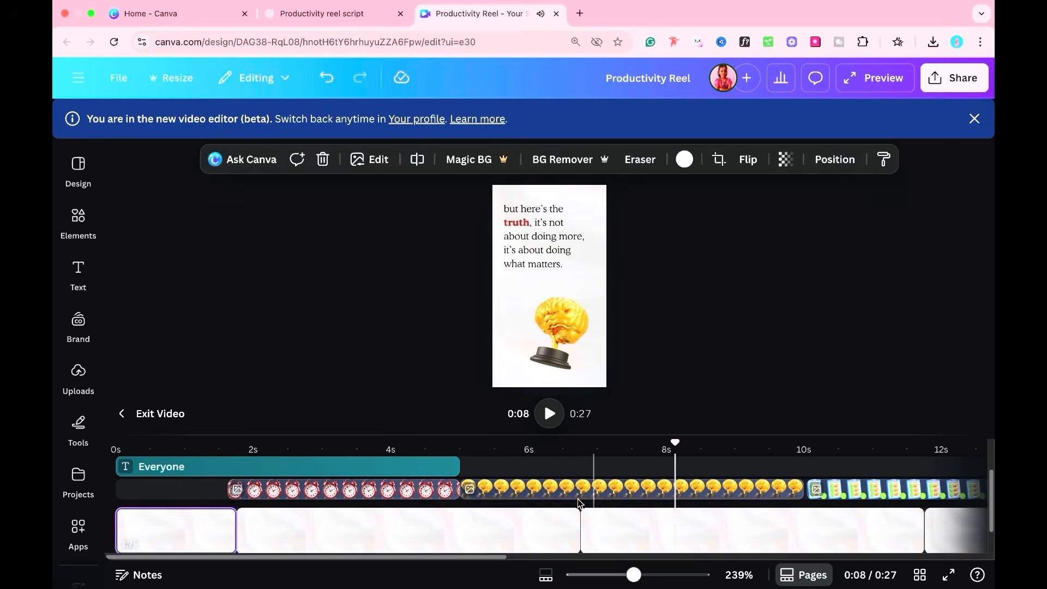
click(577, 489)
scroll(532, 512, down, 1)
click(605, 485)
click(659, 485)
scroll(659, 507, down, 5)
click(157, 467)
key(space)
key(space)
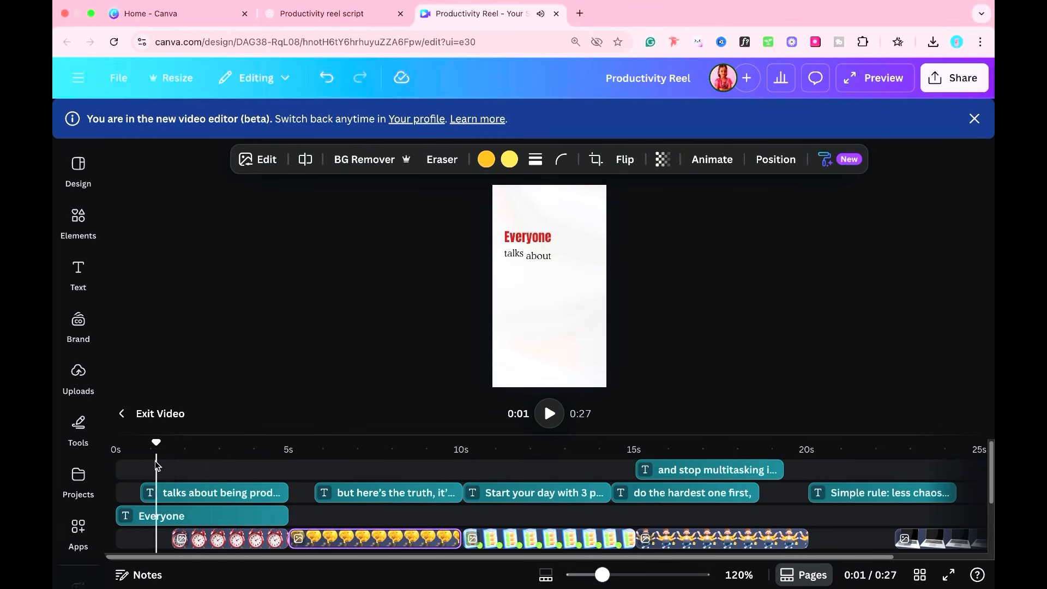
- Move the alarm clock clip earlier and trim the "Everyone" text to end with the first page
scroll(196, 518, down, 2)
drag(196, 495, 158, 496)
click(232, 473)
drag(285, 473, 178, 474)
scroll(207, 478, up, 2)
- Trim the "talks about being productive," text to end with the first page, start it slightly earlier and check the playback
click(201, 490)
drag(260, 491, 178, 493)
click(278, 493)
drag(132, 492, 125, 491)
click(116, 468)
key(space)
key(space)
- Move the "but here's the truth" text to the start of the second page and the golden brain clip shortly after it
scroll(371, 492, down, 1)
drag(375, 475, 238, 474)
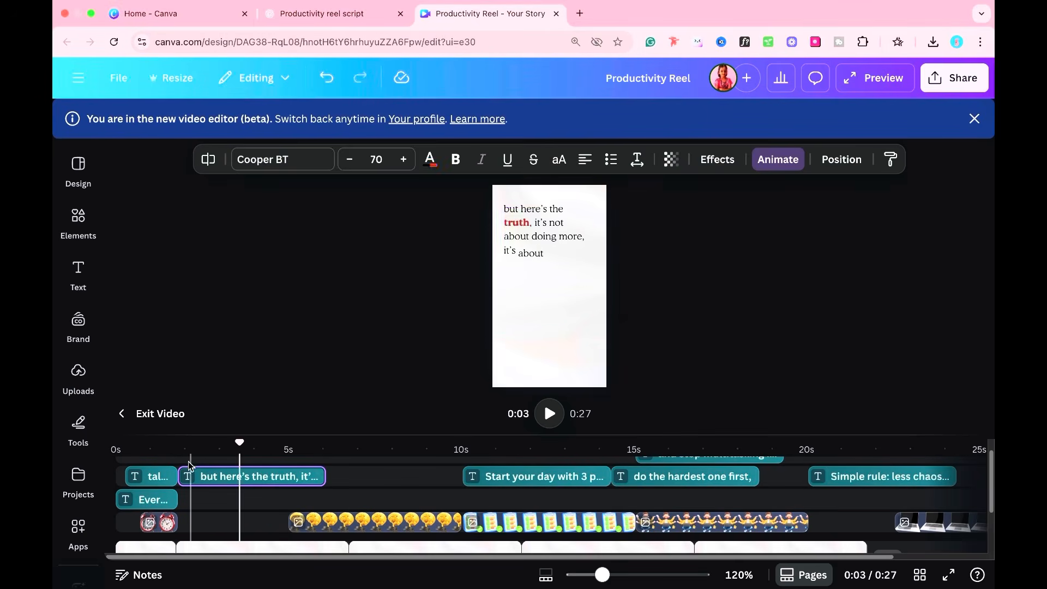
click(188, 466)
key(space)
key(space)
drag(380, 520, 282, 519)
key(space)
key(space)
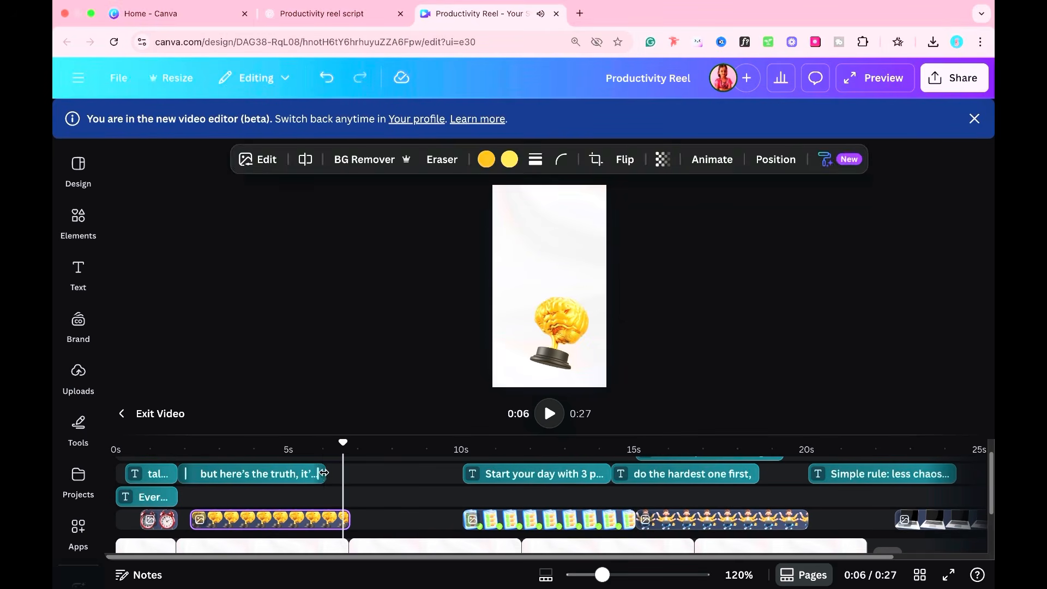
- Extend the "but here's the truth" text to about 6.5 seconds and trim the golden brain clip's end to match
drag(325, 474, 342, 475)
drag(361, 519, 344, 518)
scroll(339, 519, down, 1)
click(340, 518)
scroll(340, 518, up, 2)
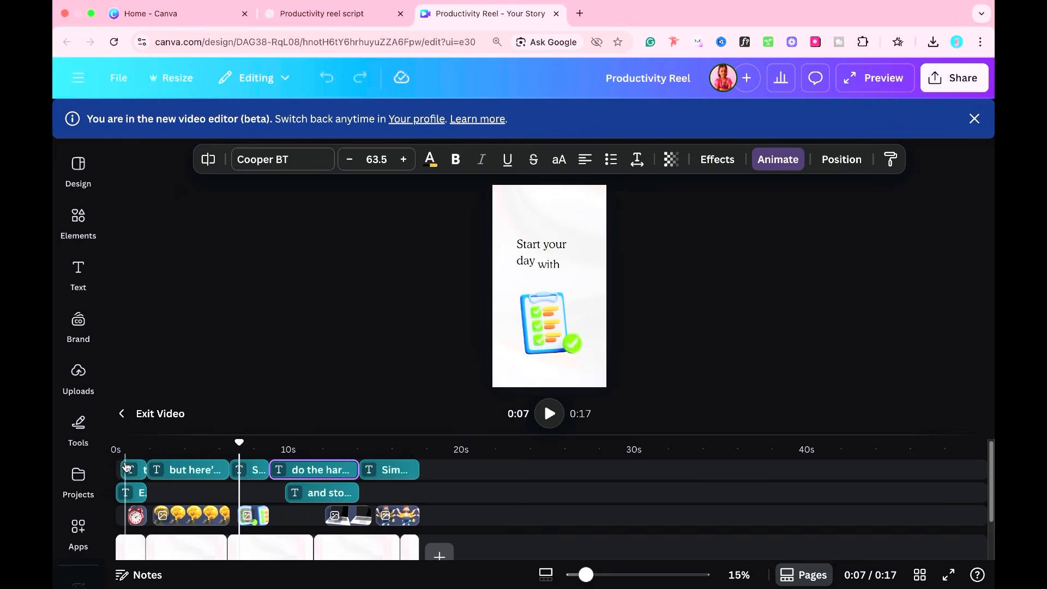
- Set the "talks about being productive," text's Ascend animation to On enter and check the setting with the "but here's the truth" text selected
click(127, 468)
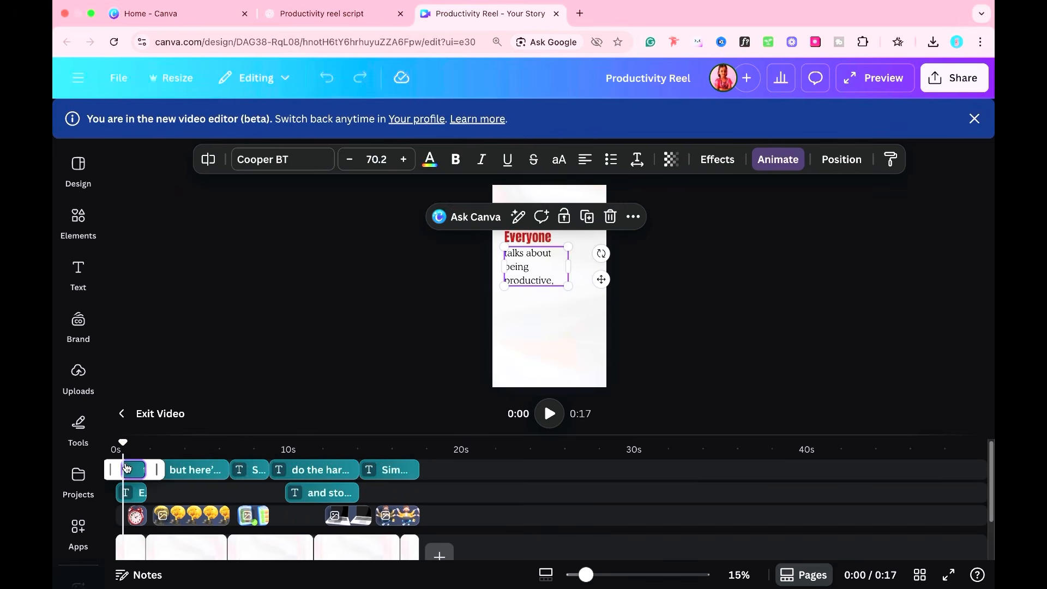
click(770, 160)
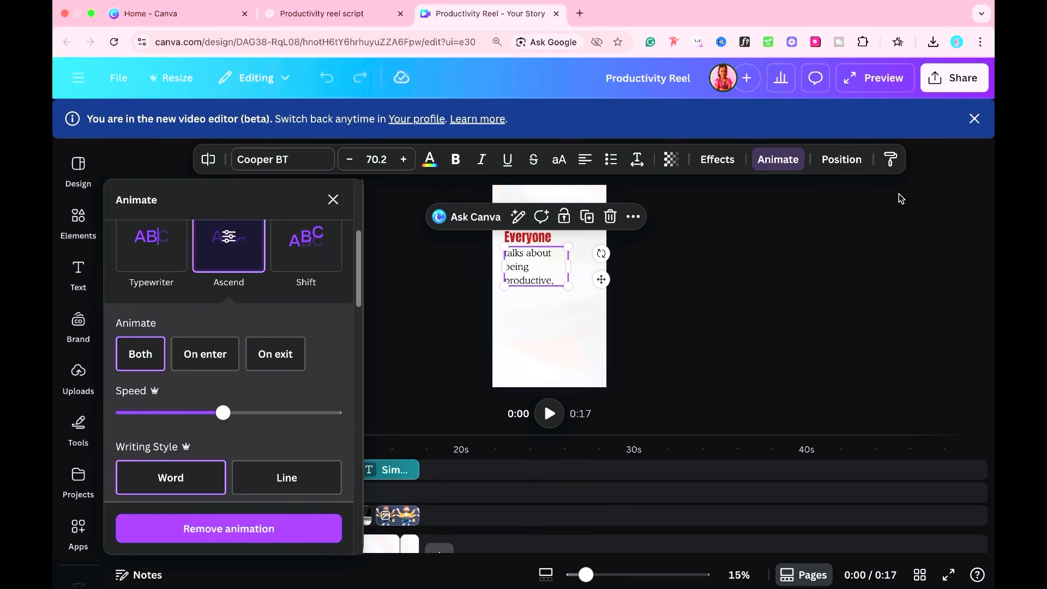
click(225, 364)
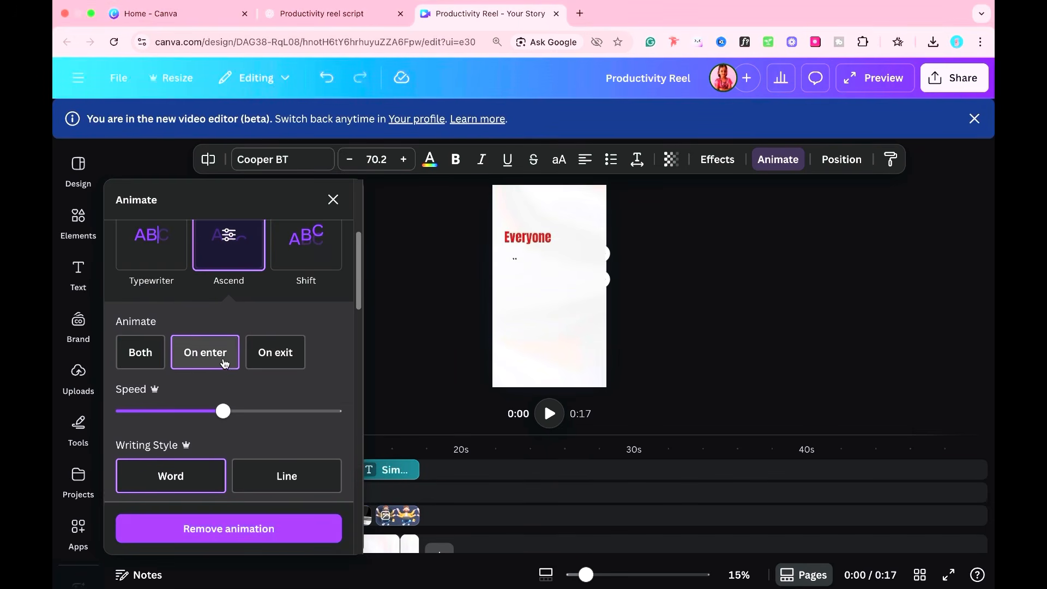
click(406, 380)
click(206, 472)
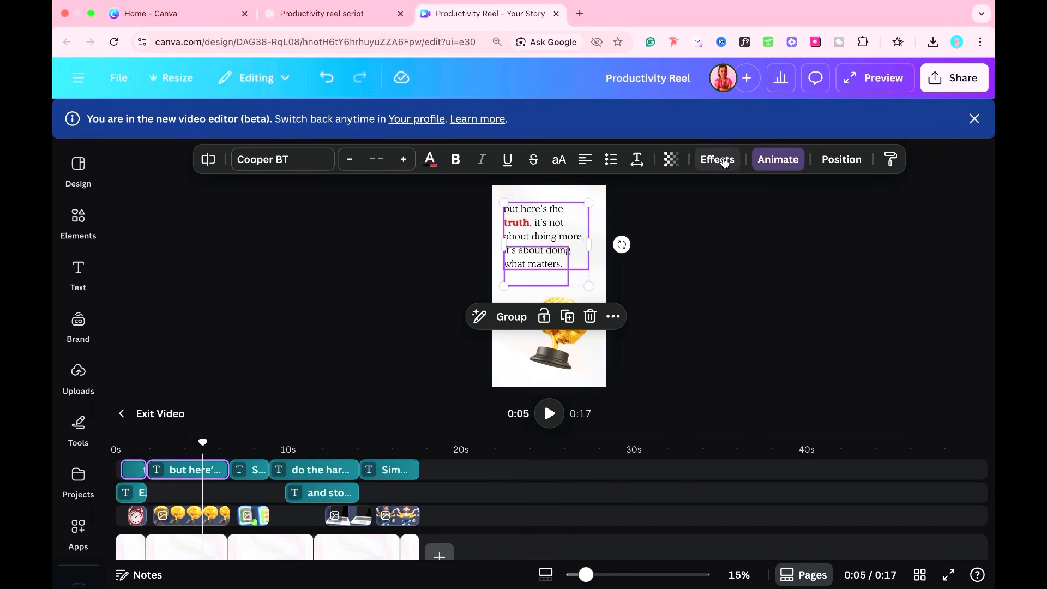
click(760, 160)
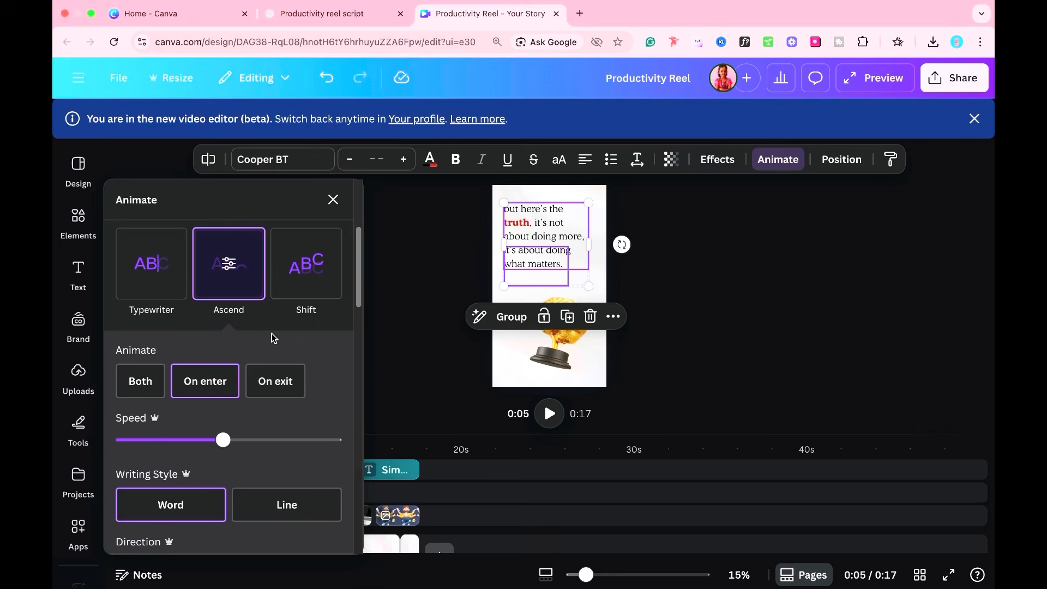
click(406, 385)
- Set the Ascend animation of the "Simple rule: less chaos, more progress." text to On enter
click(392, 471)
click(763, 156)
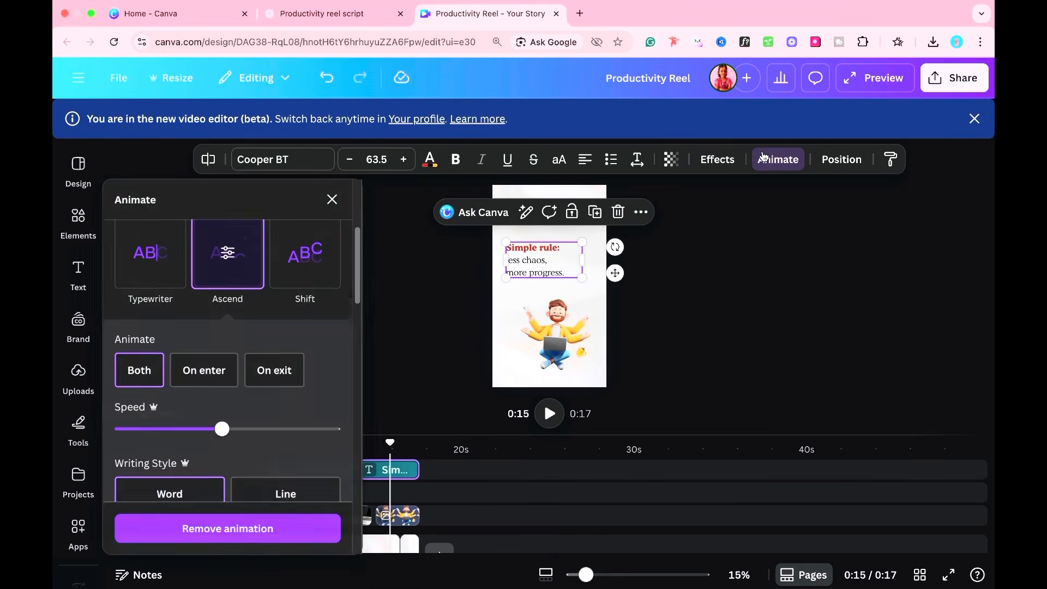
click(226, 359)
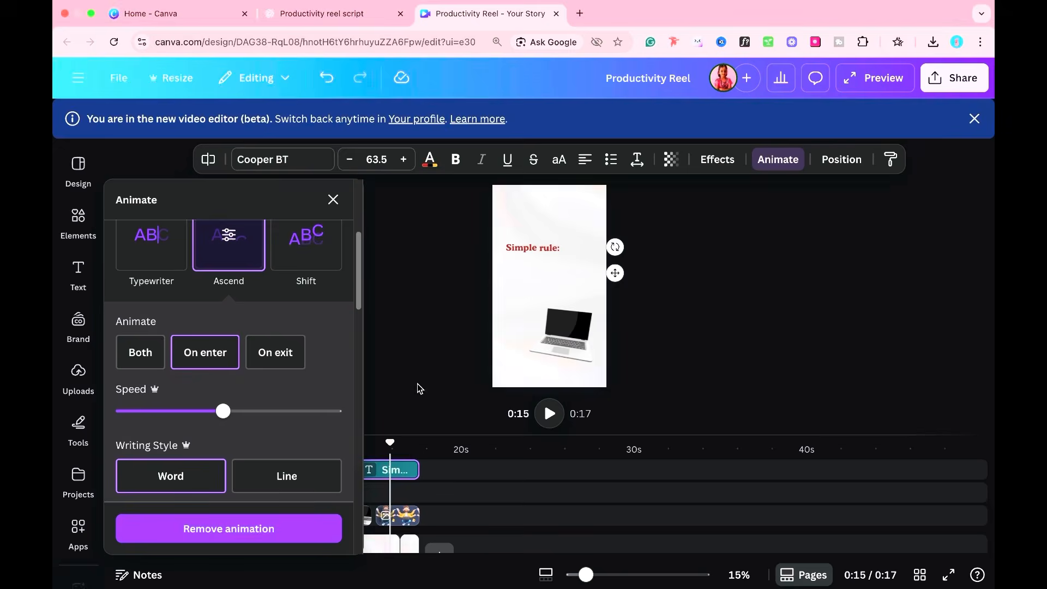
- Set the Ascend animation of the "do the hardest one first," and "and stop multitasking" texts to On enter
click(326, 470)
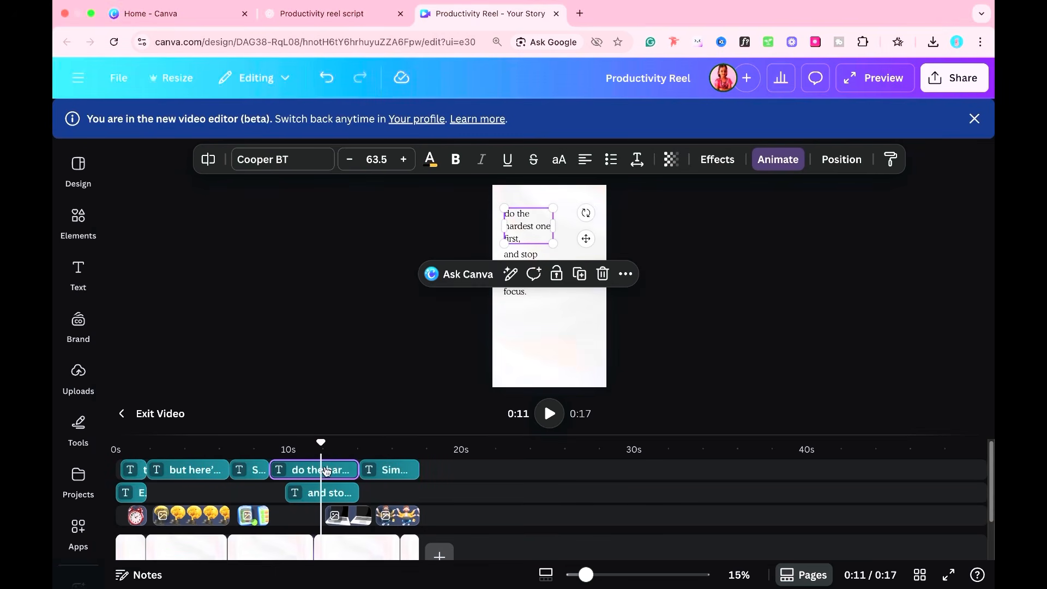
click(762, 159)
click(220, 353)
click(392, 378)
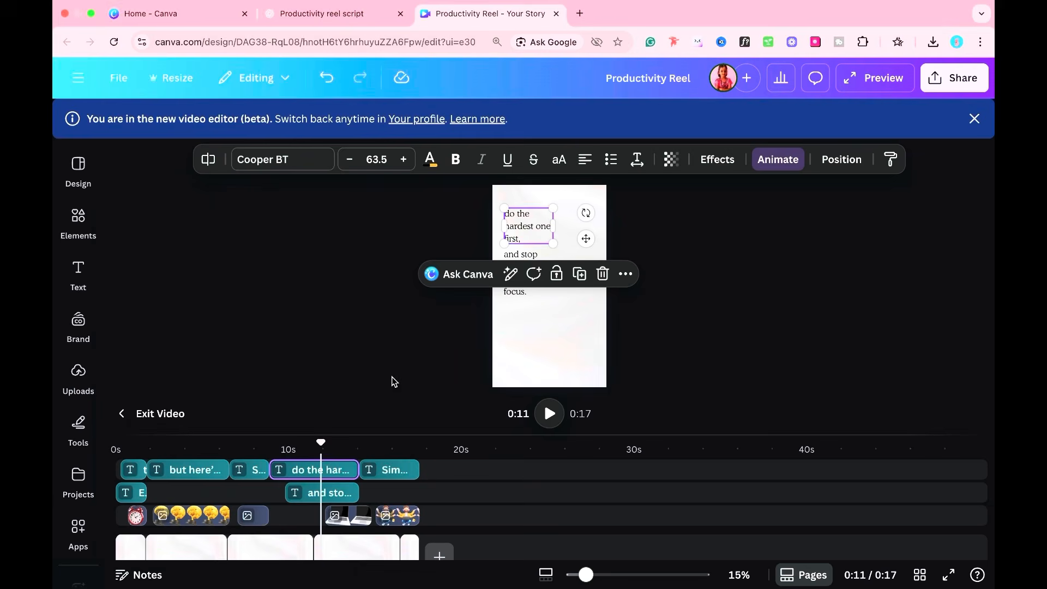
click(314, 487)
click(762, 159)
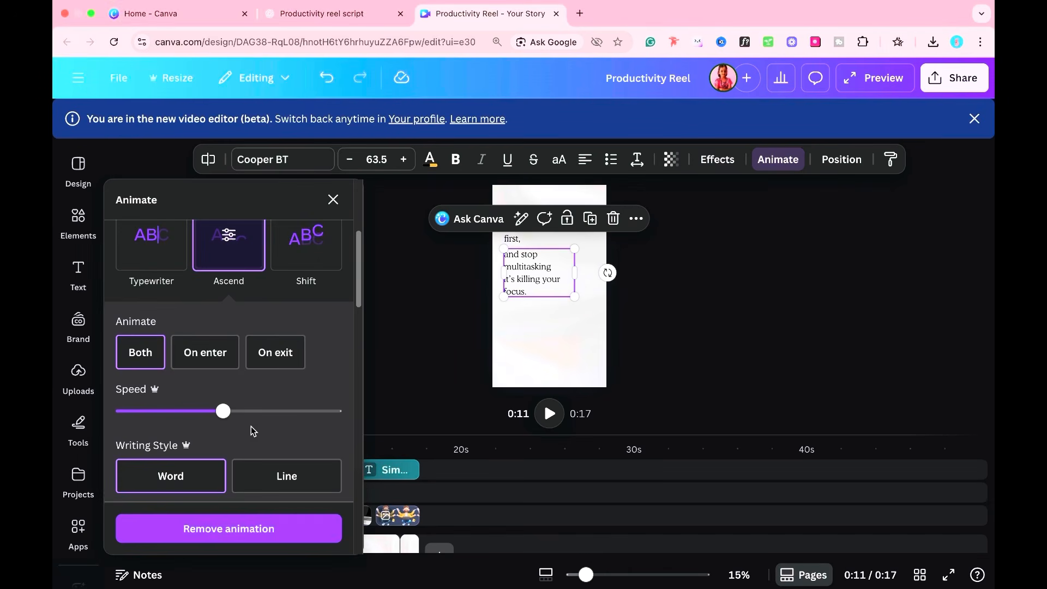
click(218, 354)
click(339, 408)
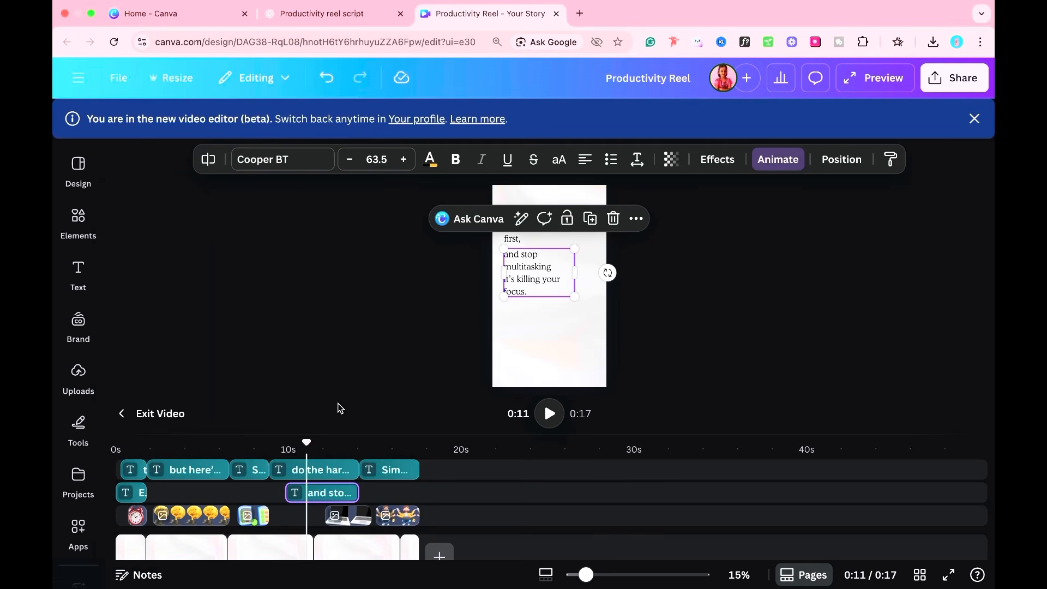
- Set the Ascend animation of the "Start your day with 3 priorities" and "Everyone" texts to On enter
click(258, 470)
click(774, 160)
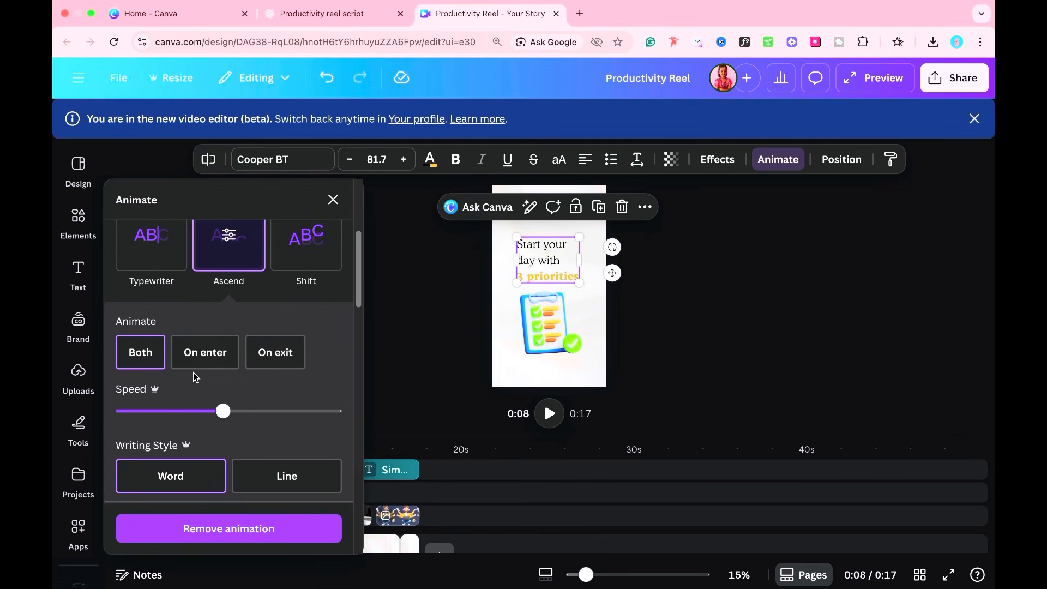
click(205, 352)
click(415, 387)
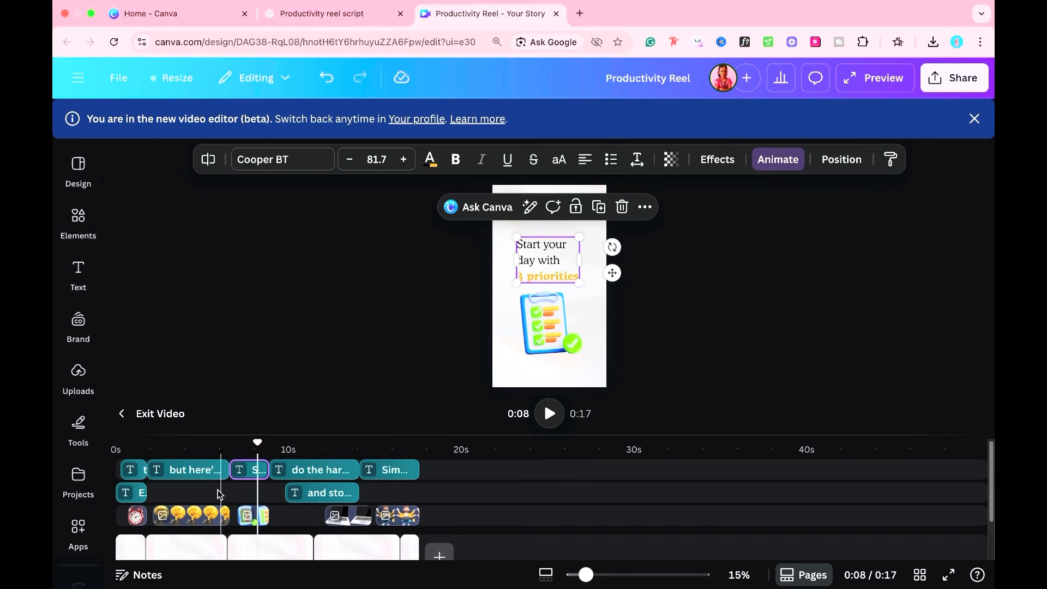
click(127, 495)
click(778, 160)
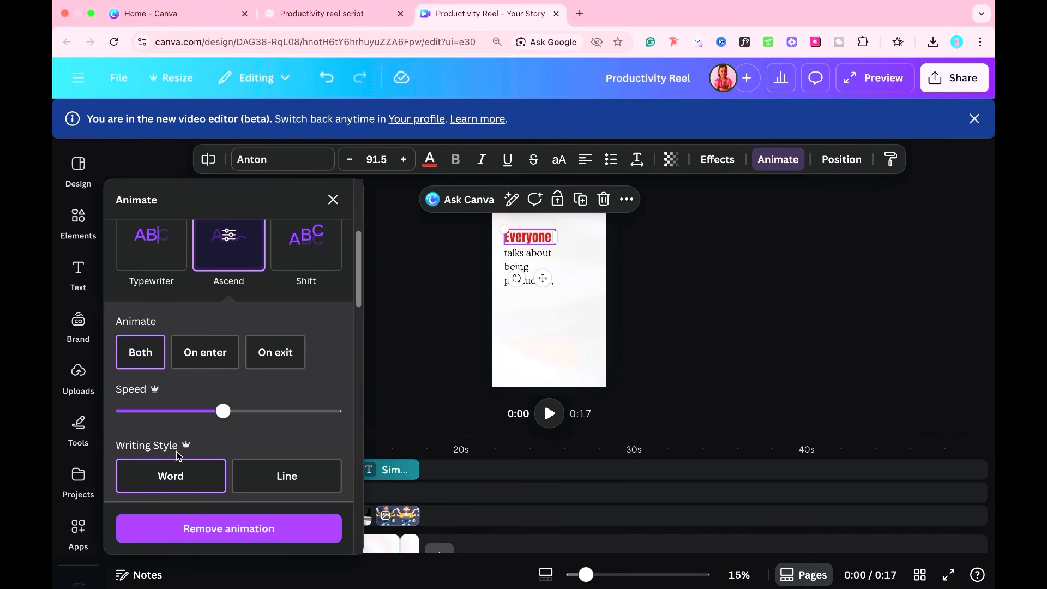
click(205, 353)
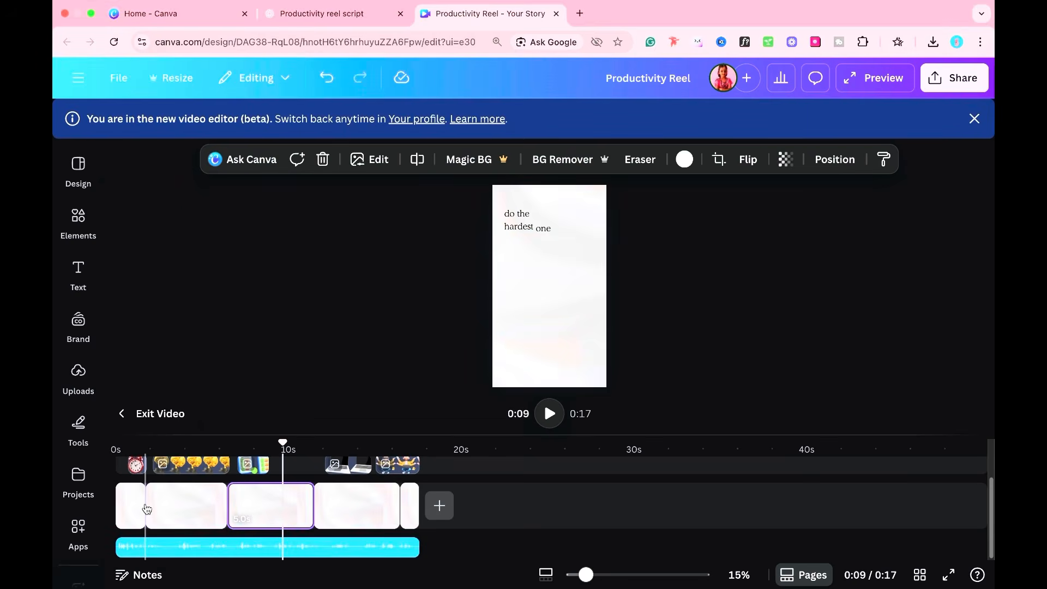
- Try a Flow transition between the first and second background clips
scroll(147, 510, up, 10)
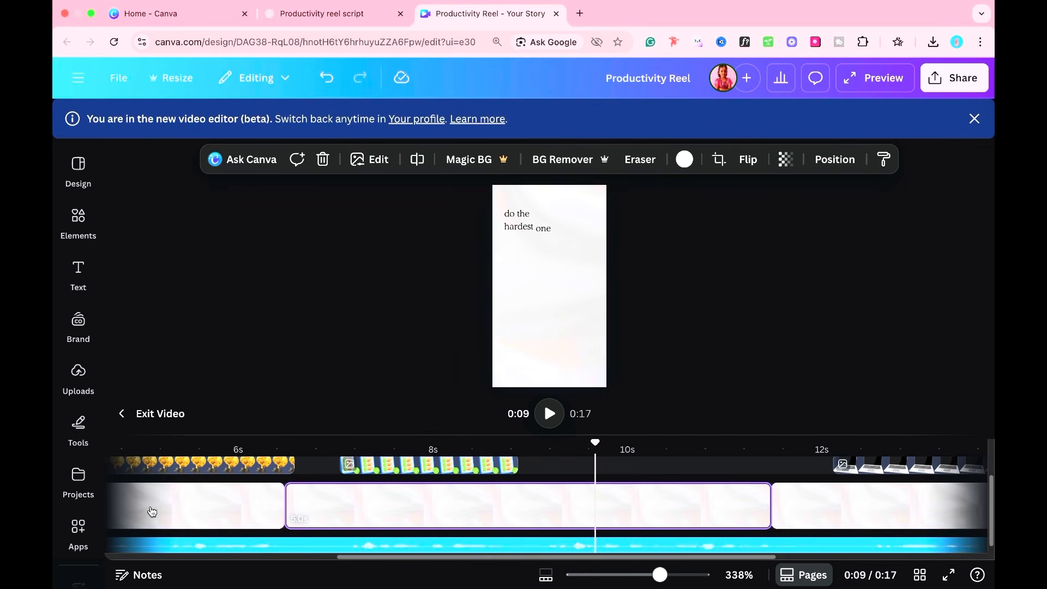
scroll(309, 535, left, 8)
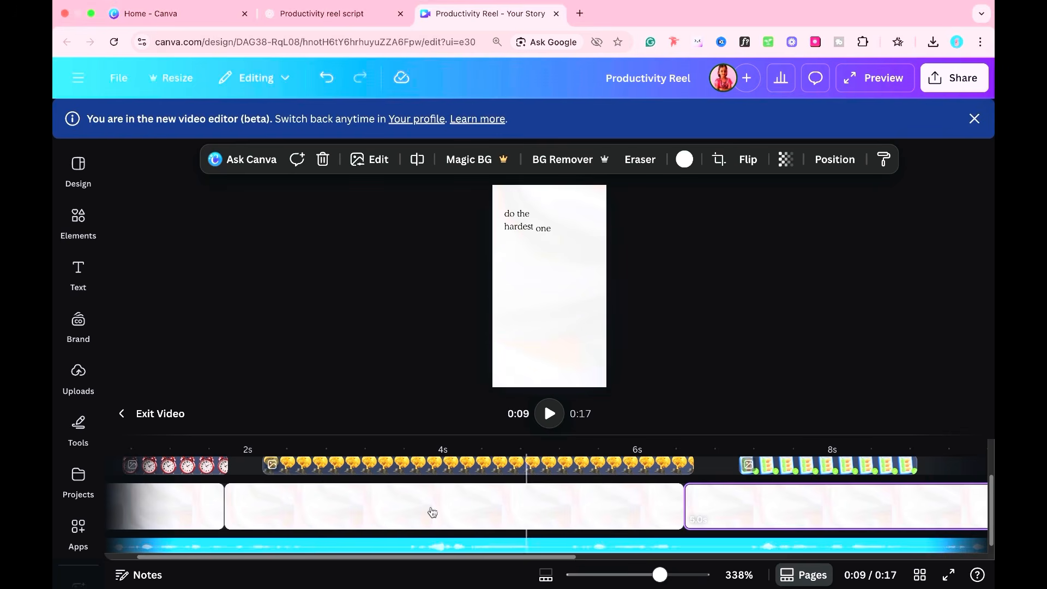
click(218, 501)
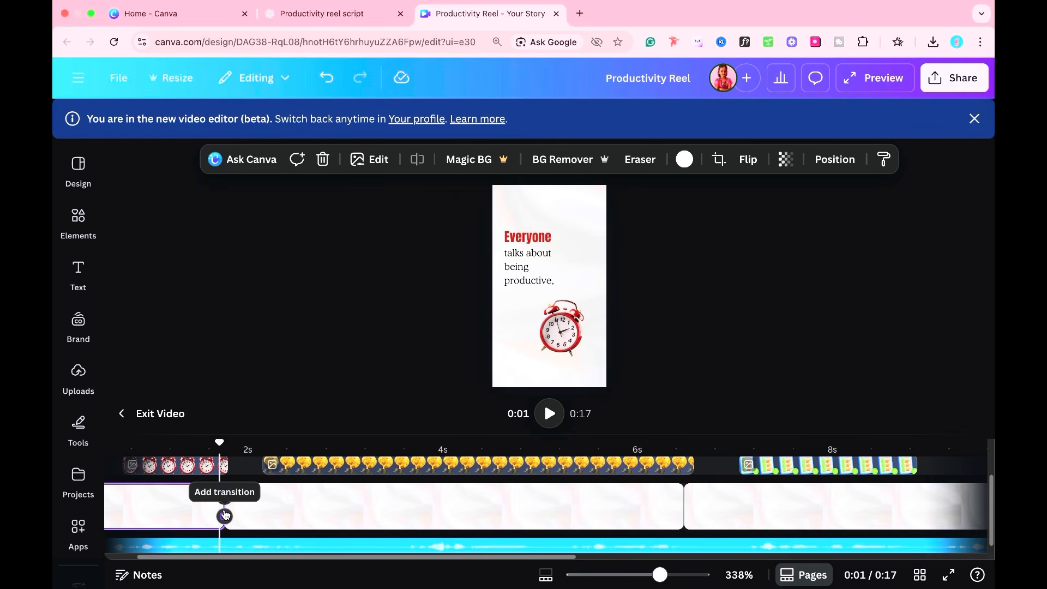
click(225, 515)
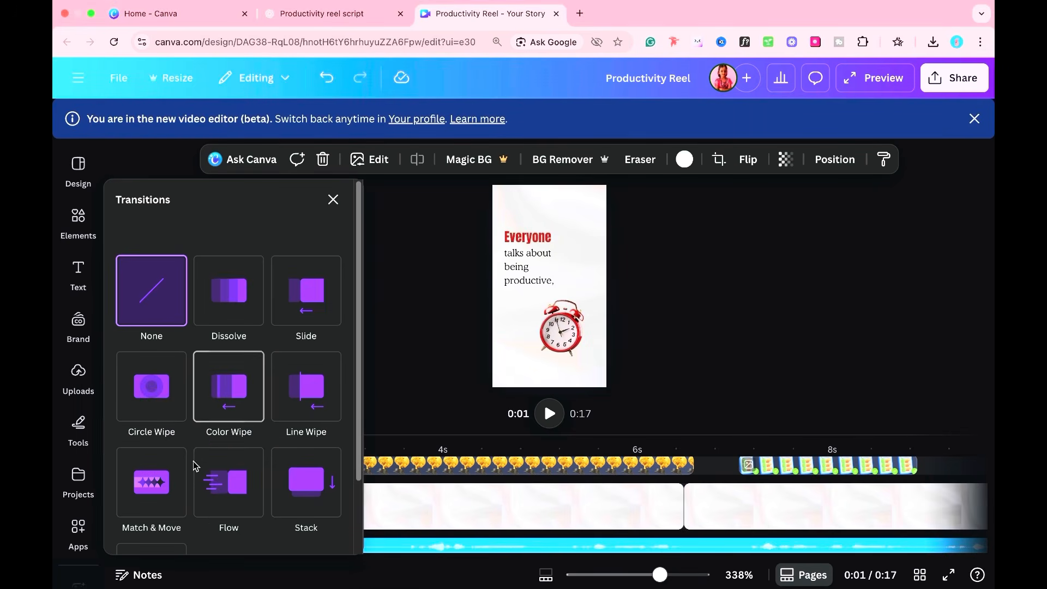
click(218, 485)
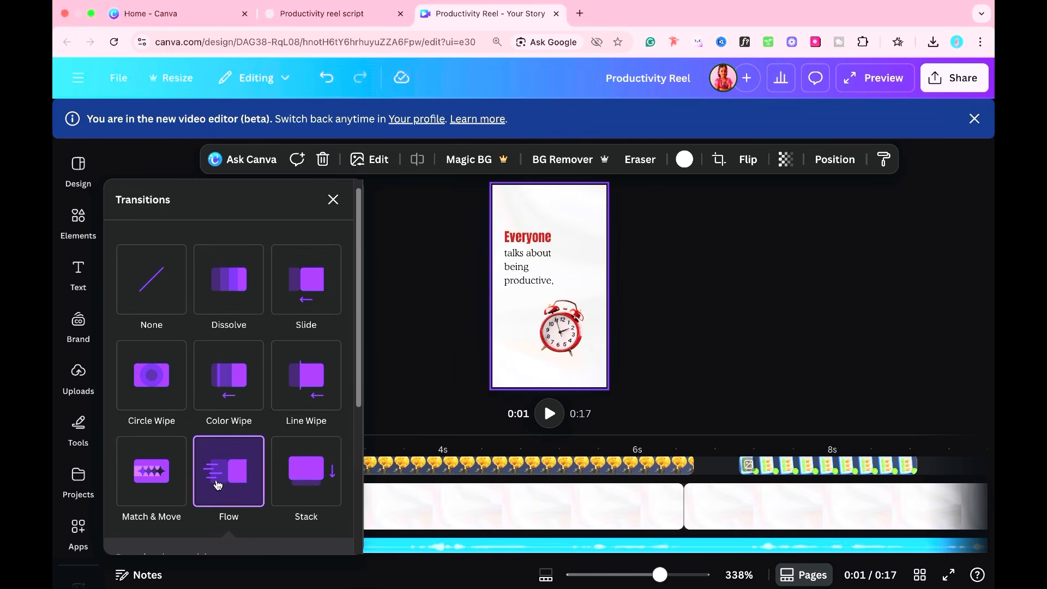
- Set the Flow transition's duration to 0.87 seconds and try out its different directions
scroll(222, 452, down, 3)
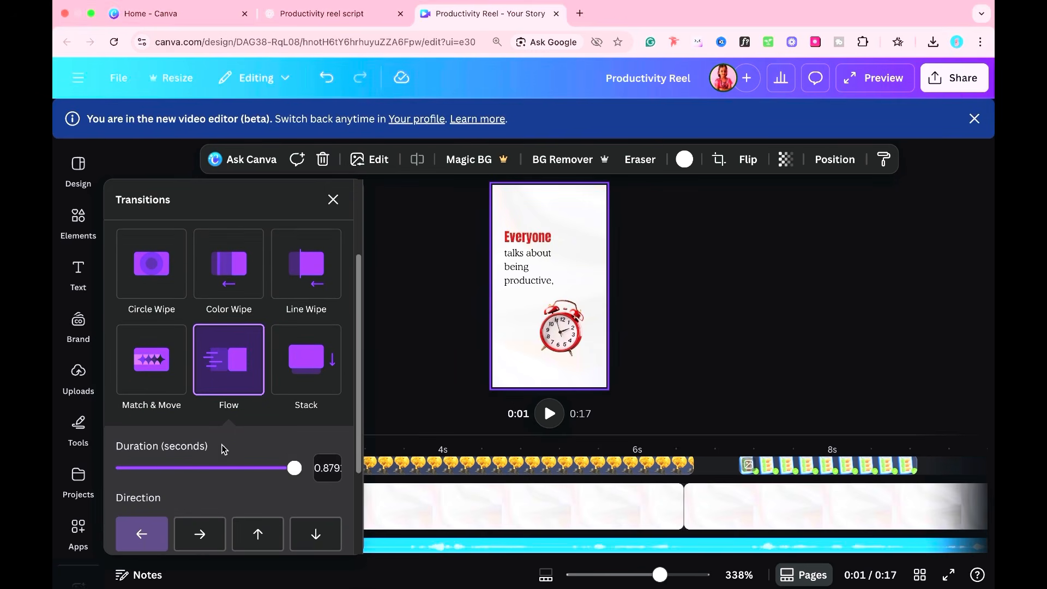
click(217, 516)
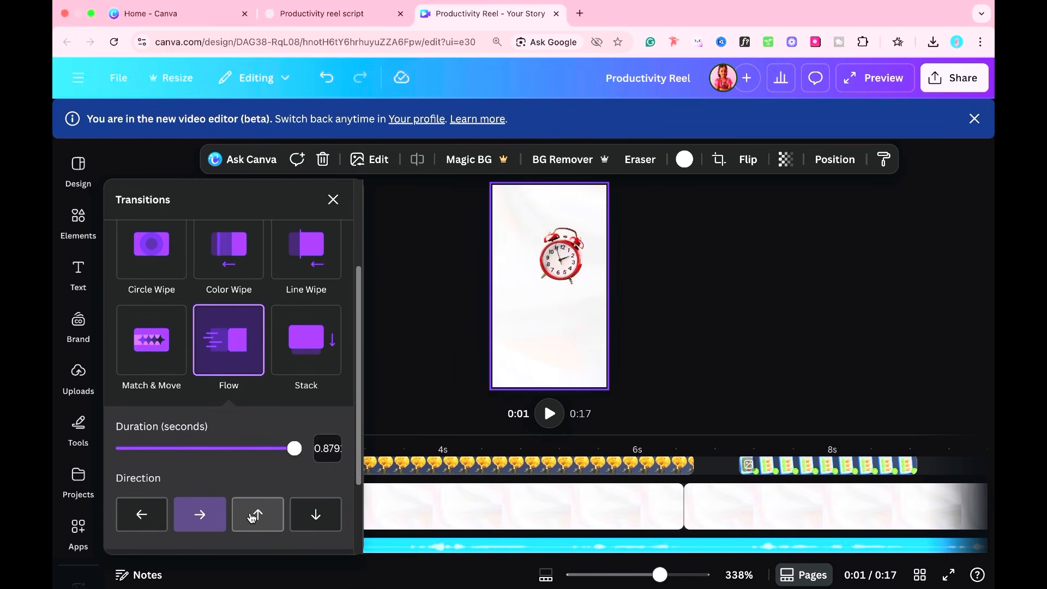
click(253, 516)
scroll(252, 507, down, 2)
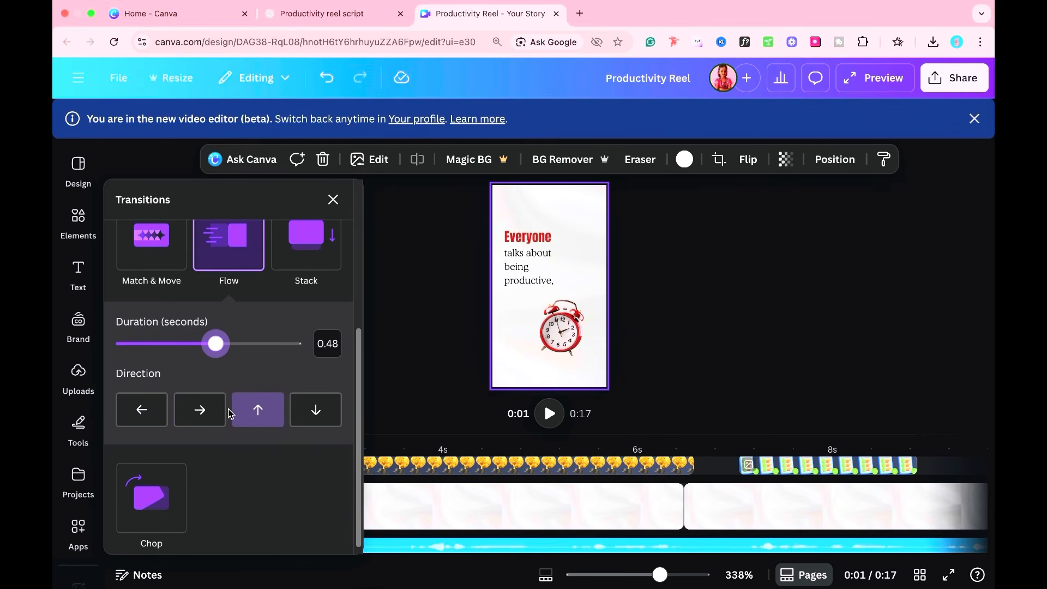
drag(260, 352, 278, 353)
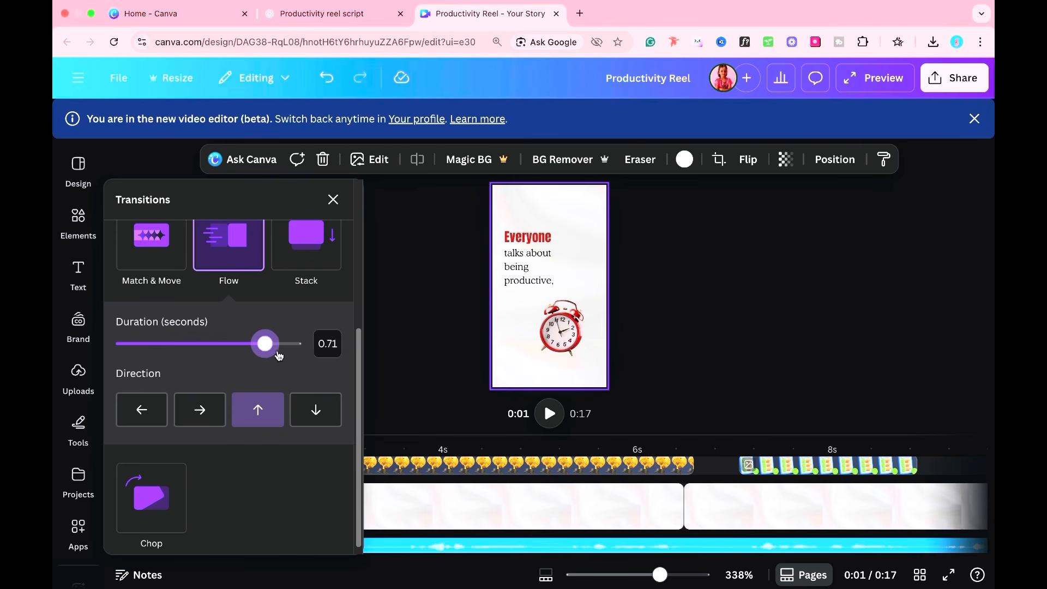
click(316, 411)
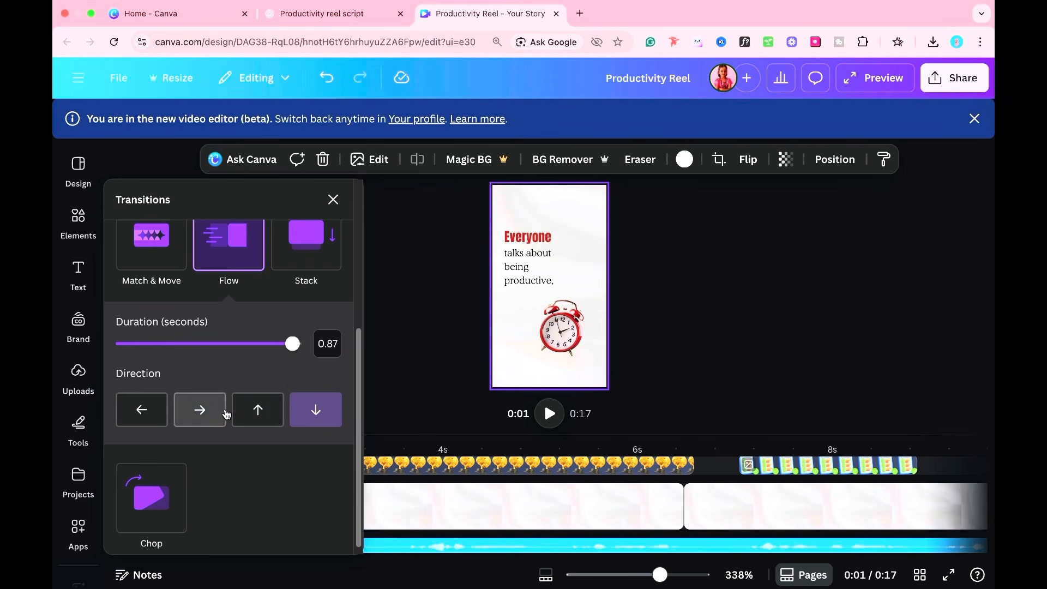
click(266, 414)
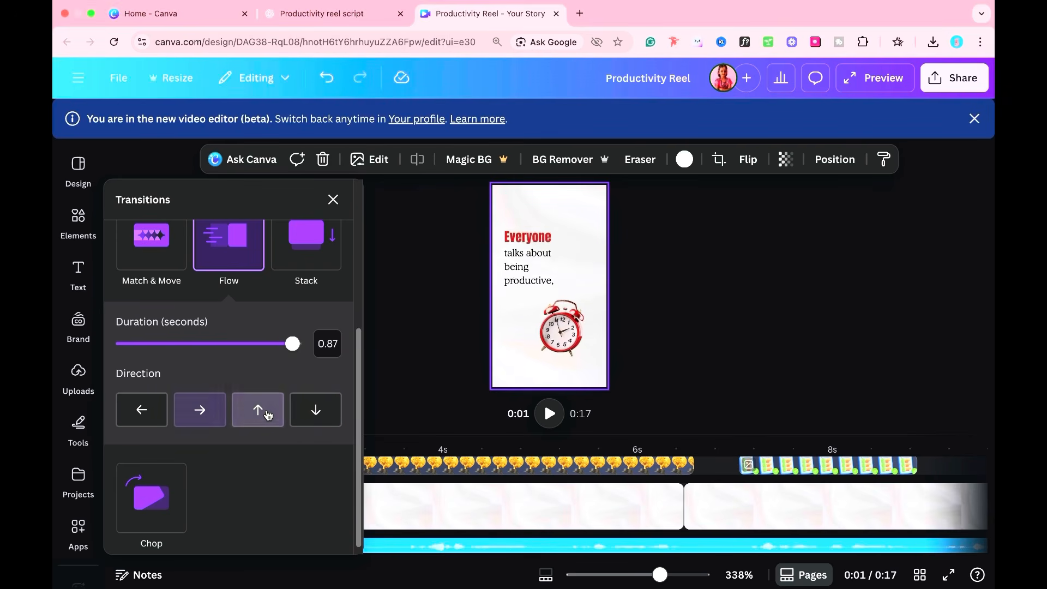
click(430, 356)
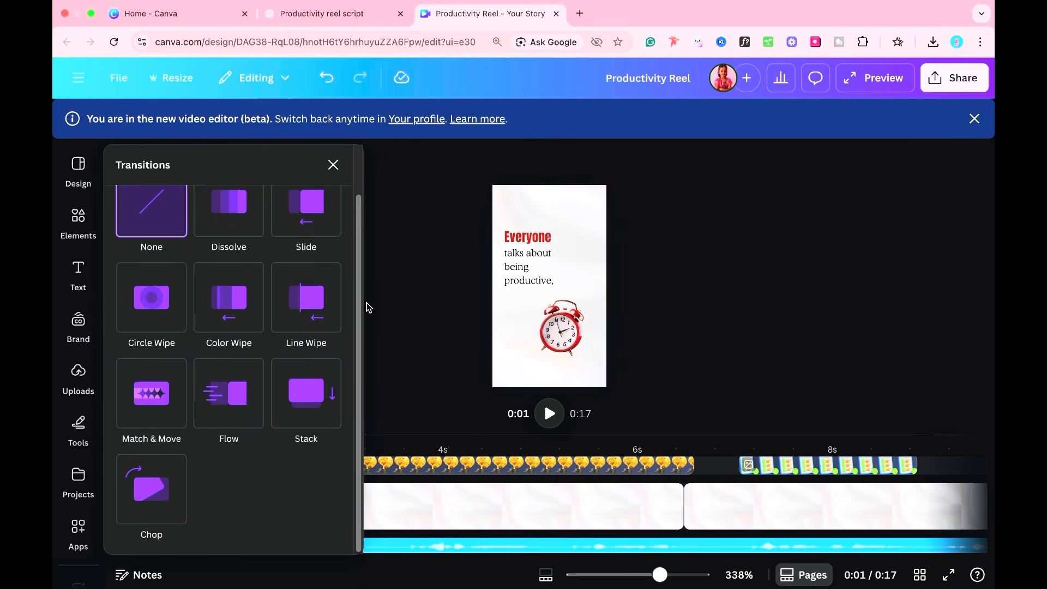
- Preview the Flow transition between the first two clips, and reset it to None
click(333, 165)
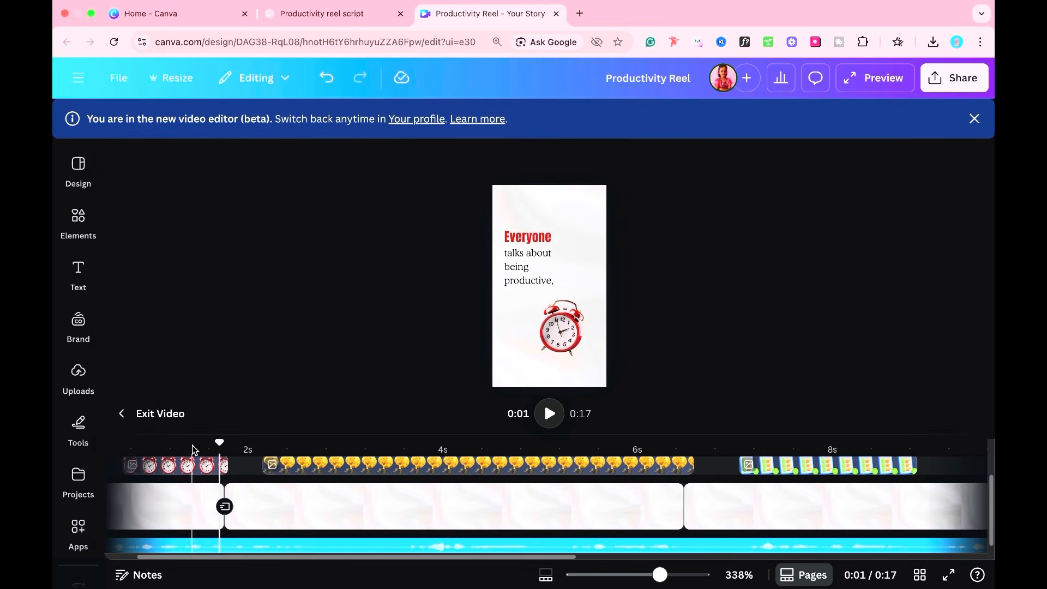
click(195, 446)
key(space)
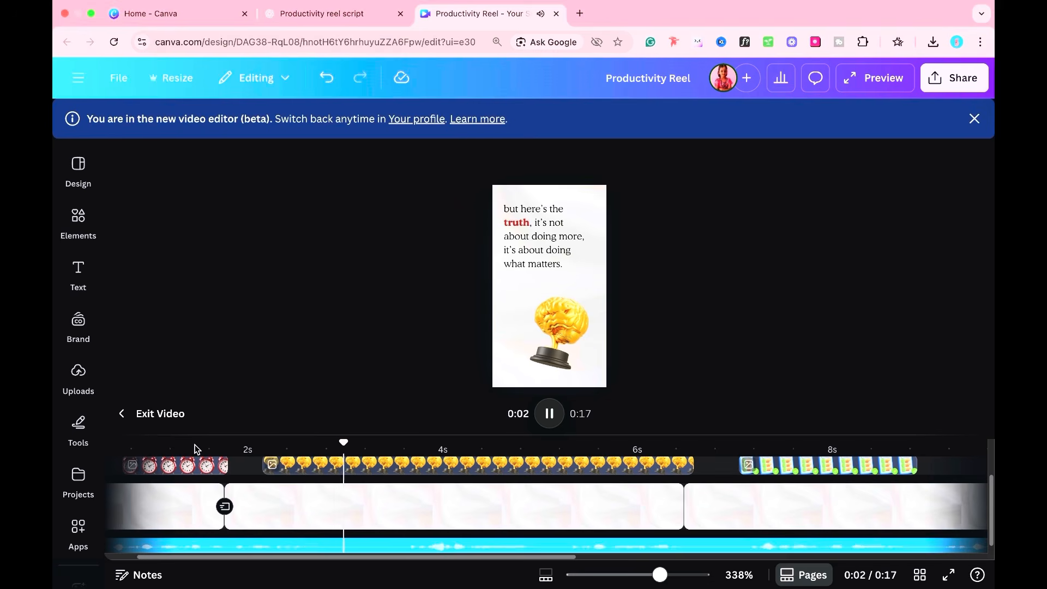
key(space)
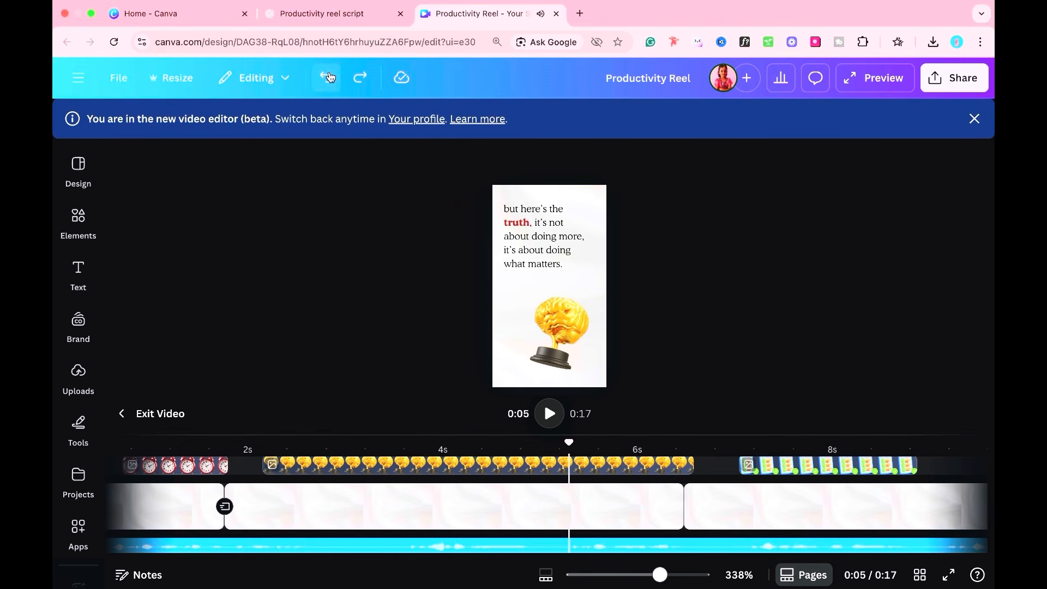
click(224, 506)
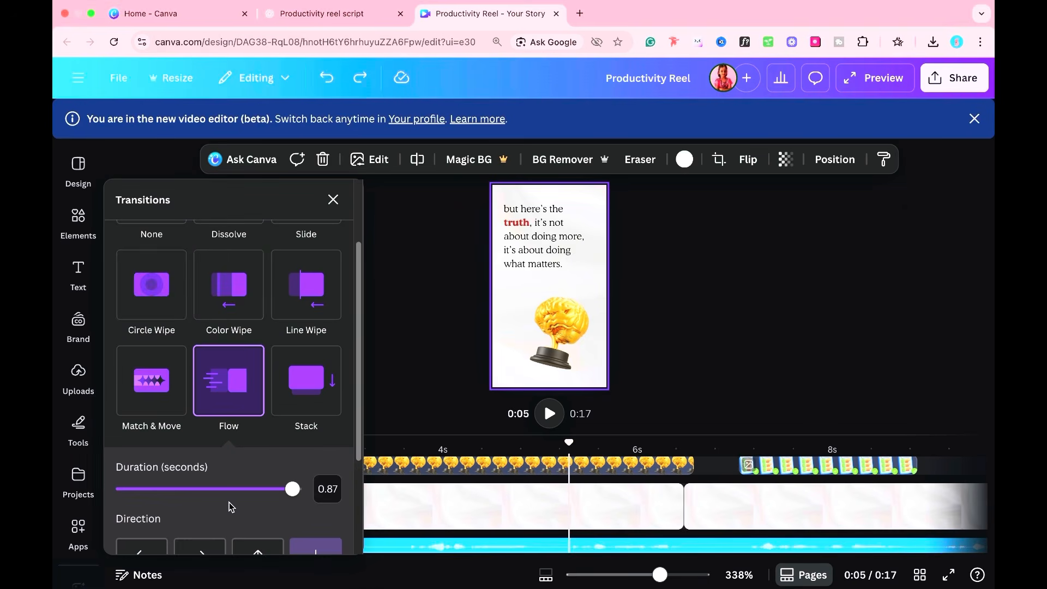
scroll(166, 296, up, 2)
click(175, 309)
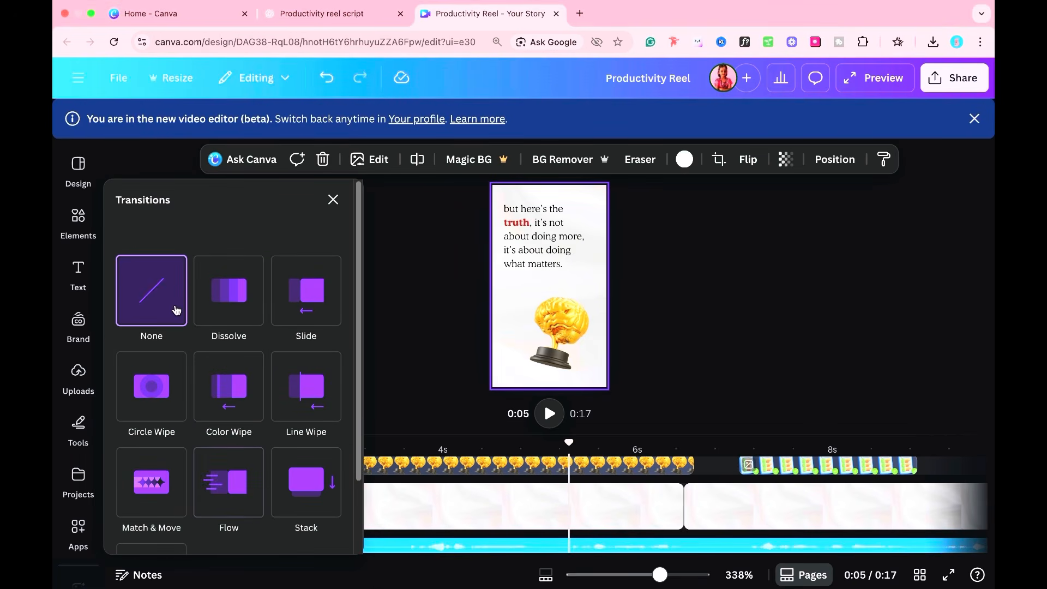
click(389, 354)
scroll(764, 500, right, 5)
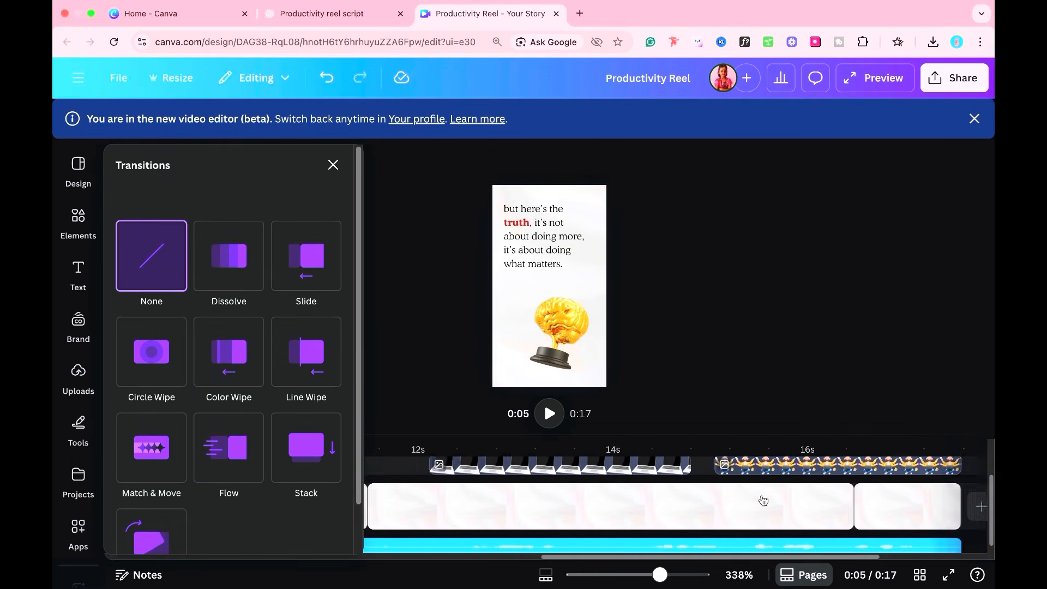
scroll(764, 501, right, 3)
scroll(251, 360, down, 1)
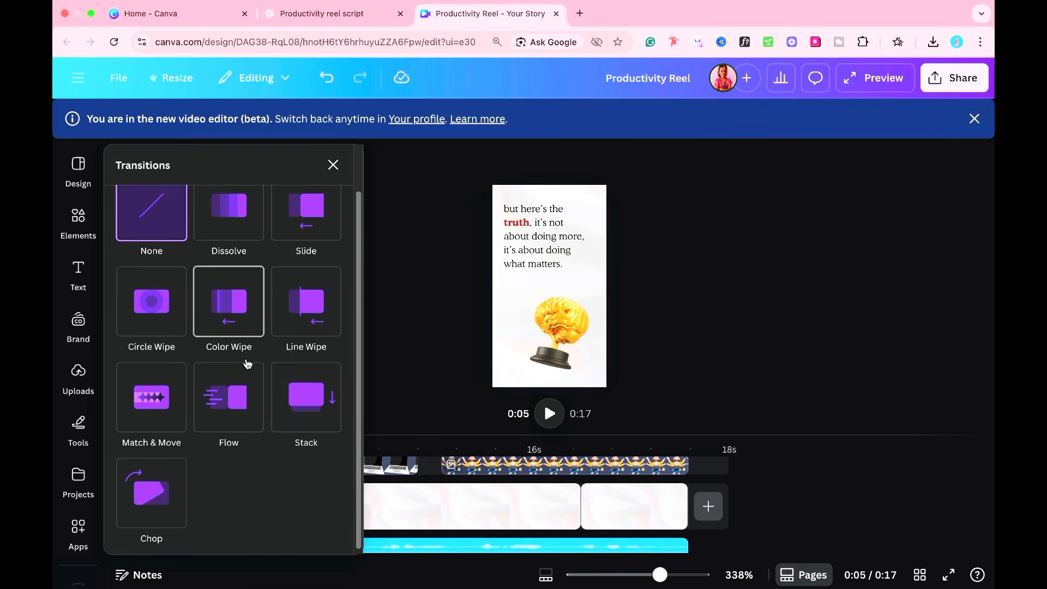
click(330, 174)
scroll(305, 496, down, 10)
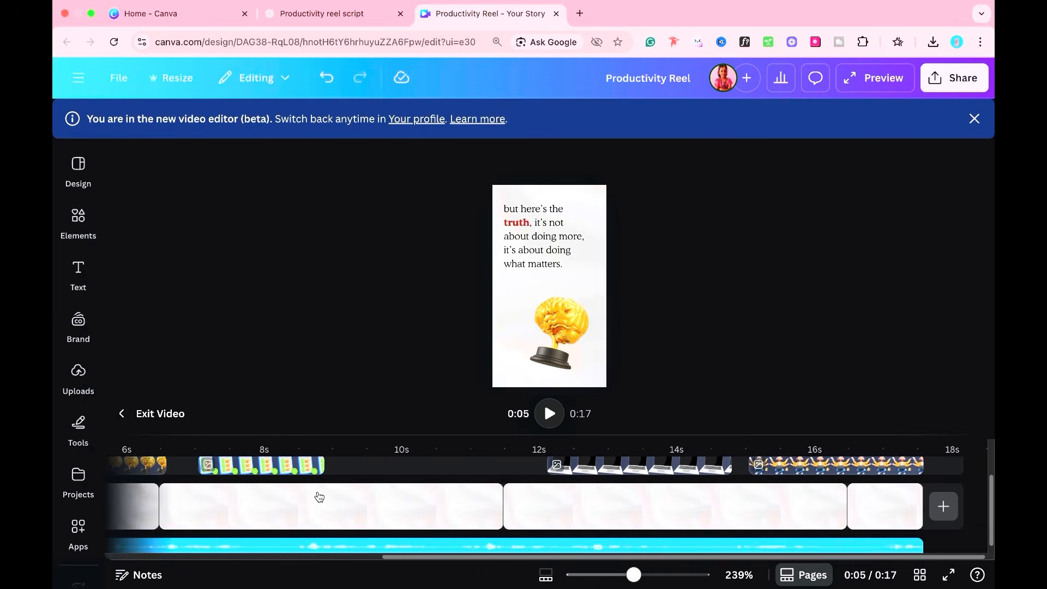
scroll(301, 495, up, 3)
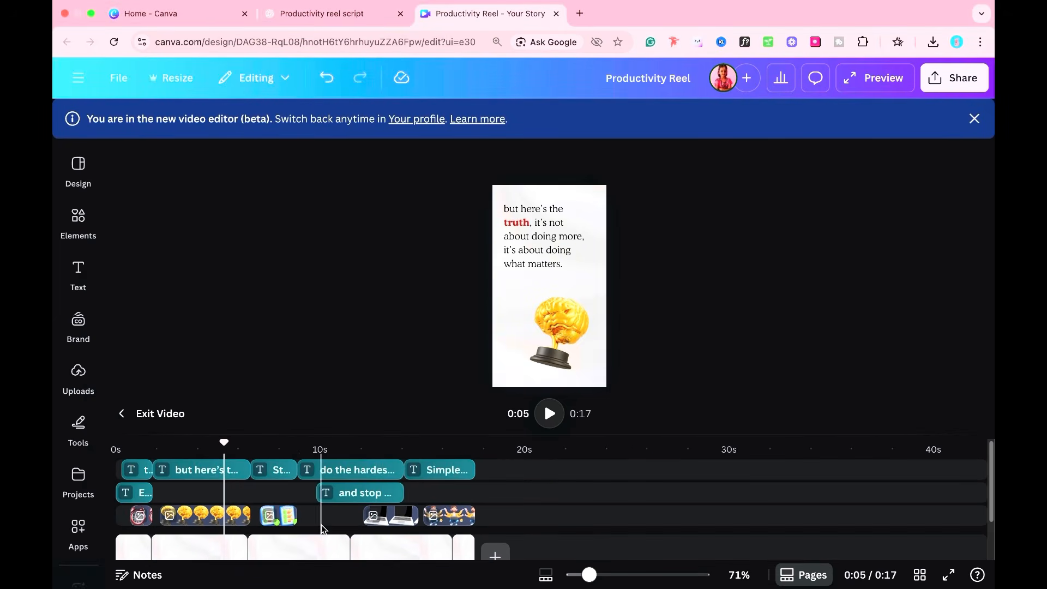
scroll(491, 502, down, 3)
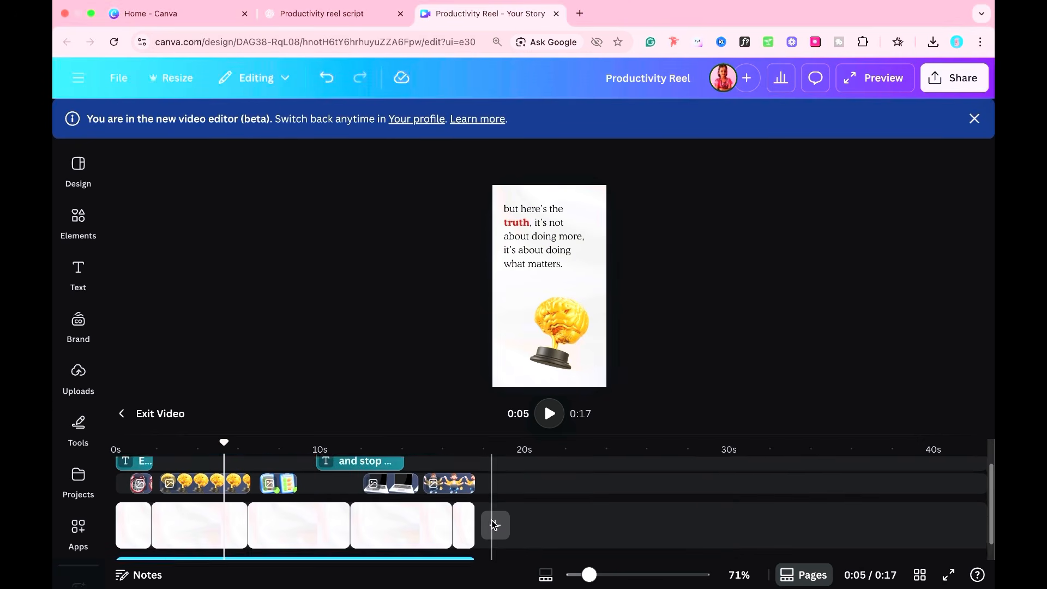
scroll(509, 535, up, 2)
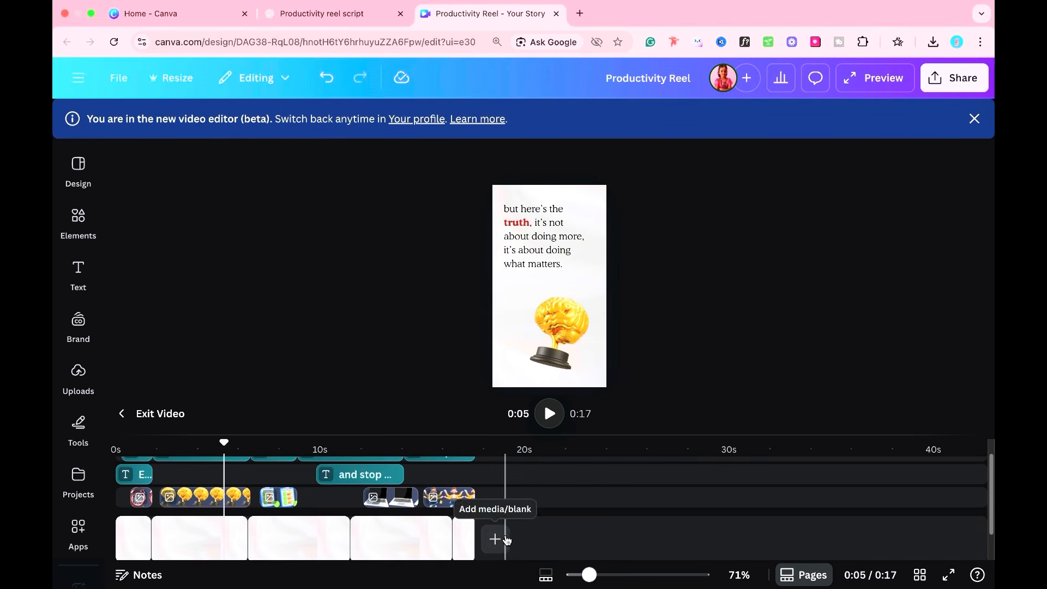
scroll(295, 516, up, 2)
click(78, 218)
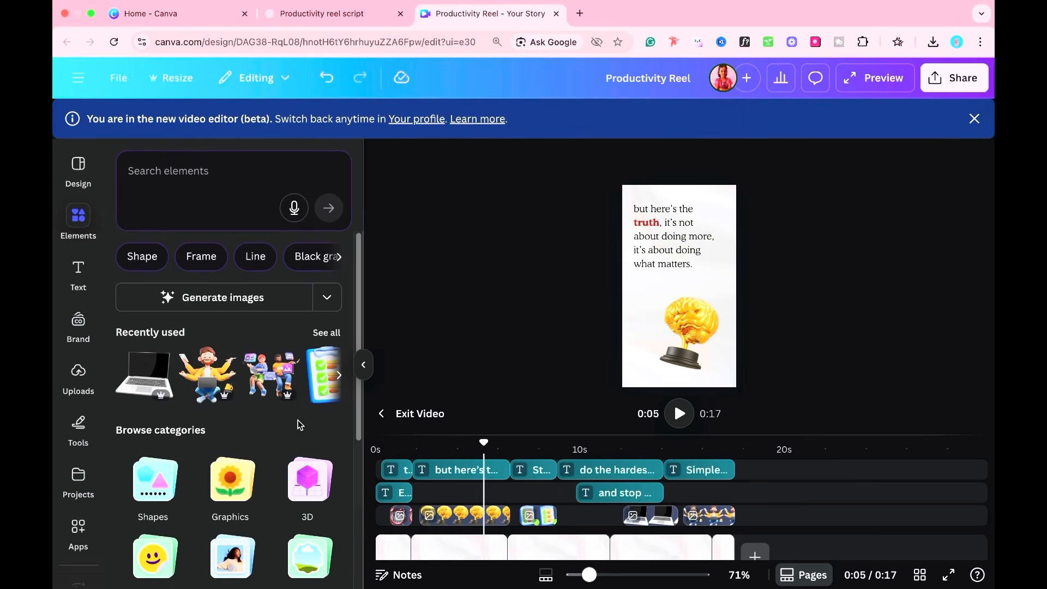
click(363, 365)
scroll(315, 534, down, 2)
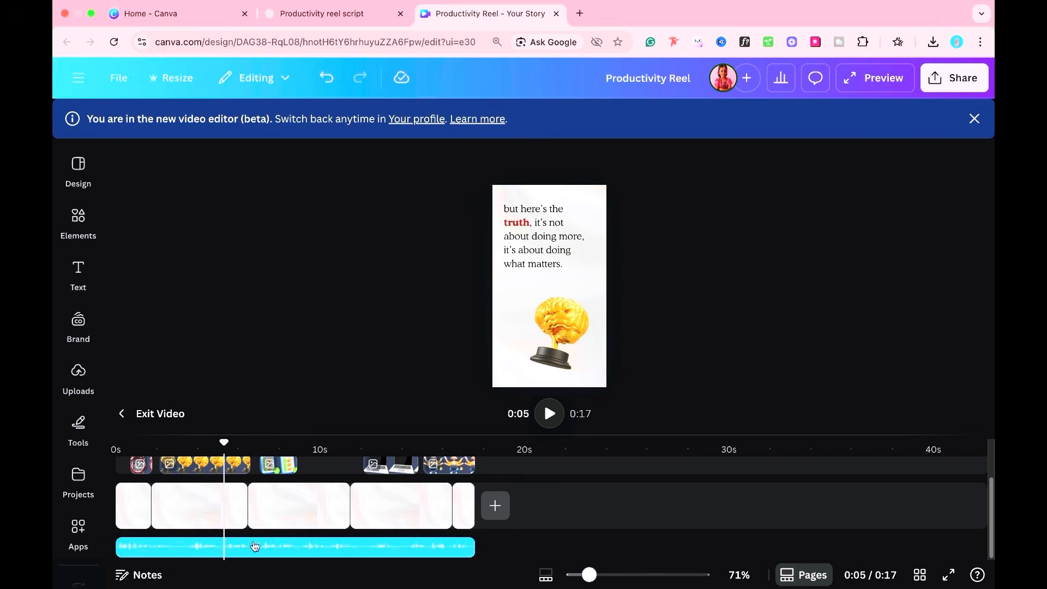
- Download the reel as an MP4 video in 1080p (HD) quality
click(954, 87)
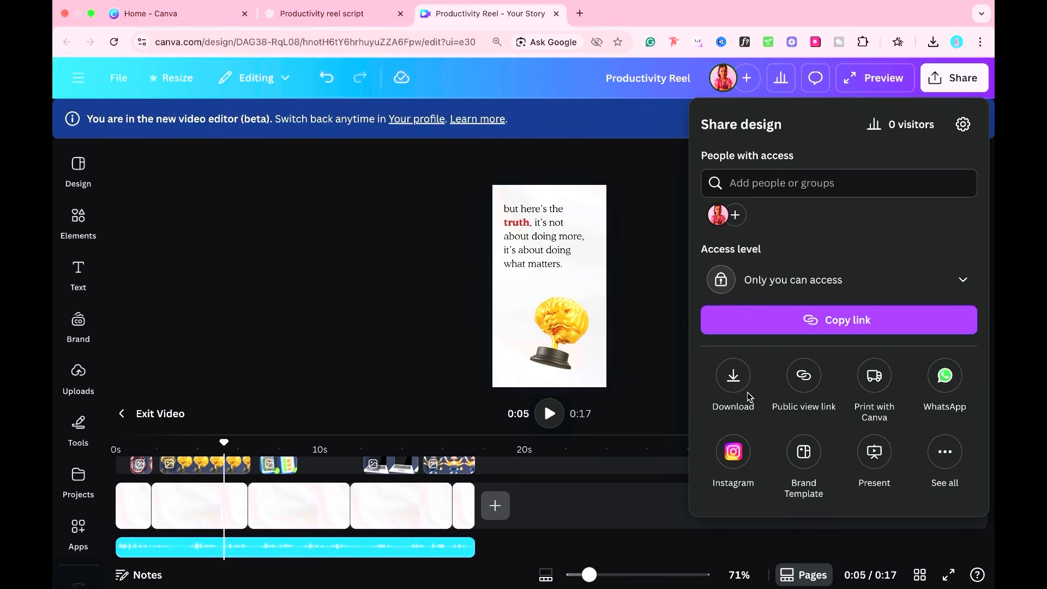
click(733, 382)
click(800, 339)
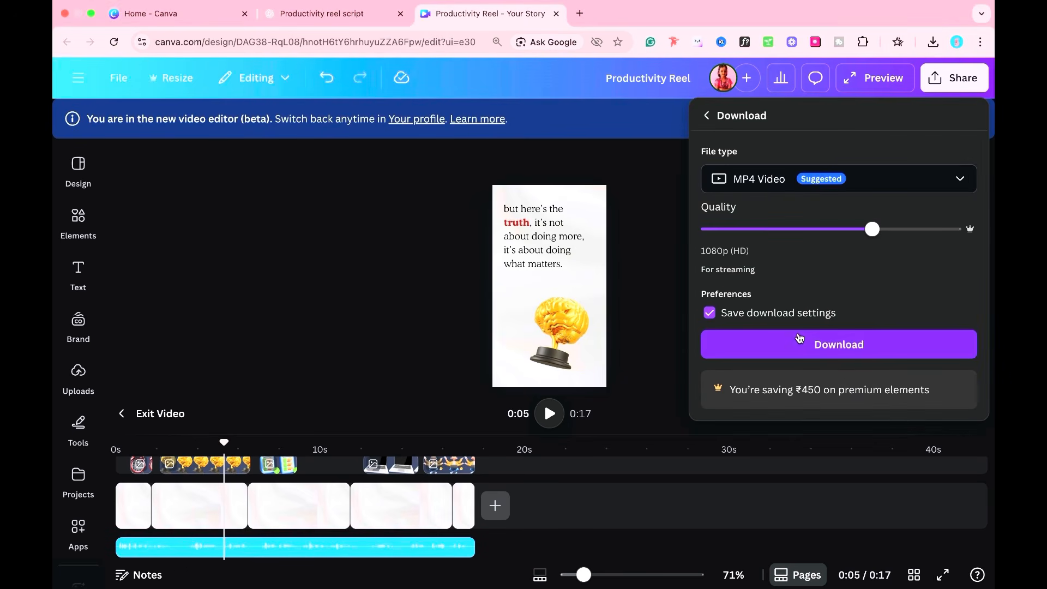